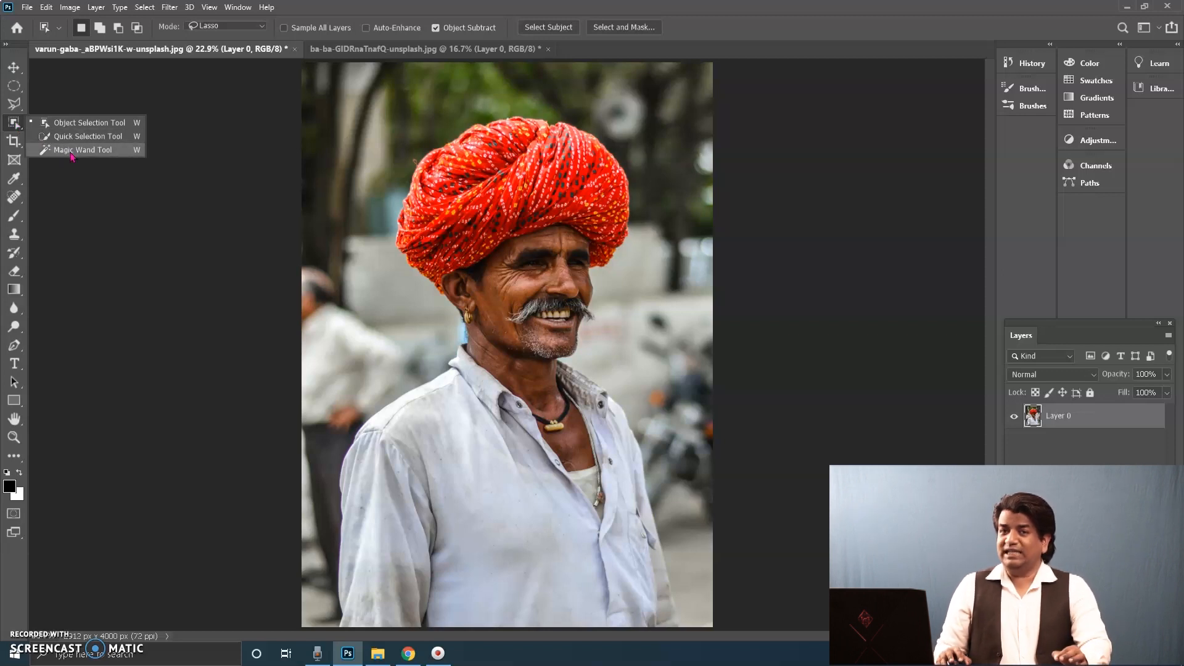
# Select a red area on the turban with the Magic Wand at tolerance 32.
pyautogui.click(71, 151)
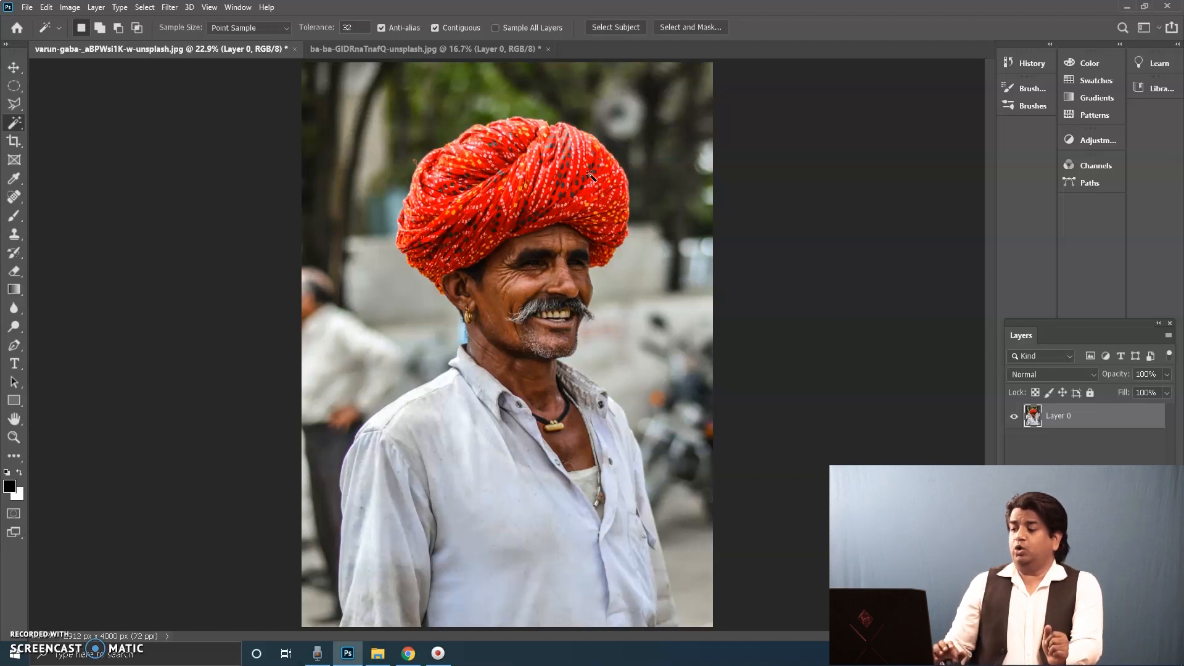
pyautogui.click(14, 437)
pyautogui.moveTo(521, 205); pyautogui.dragTo(575, 257)
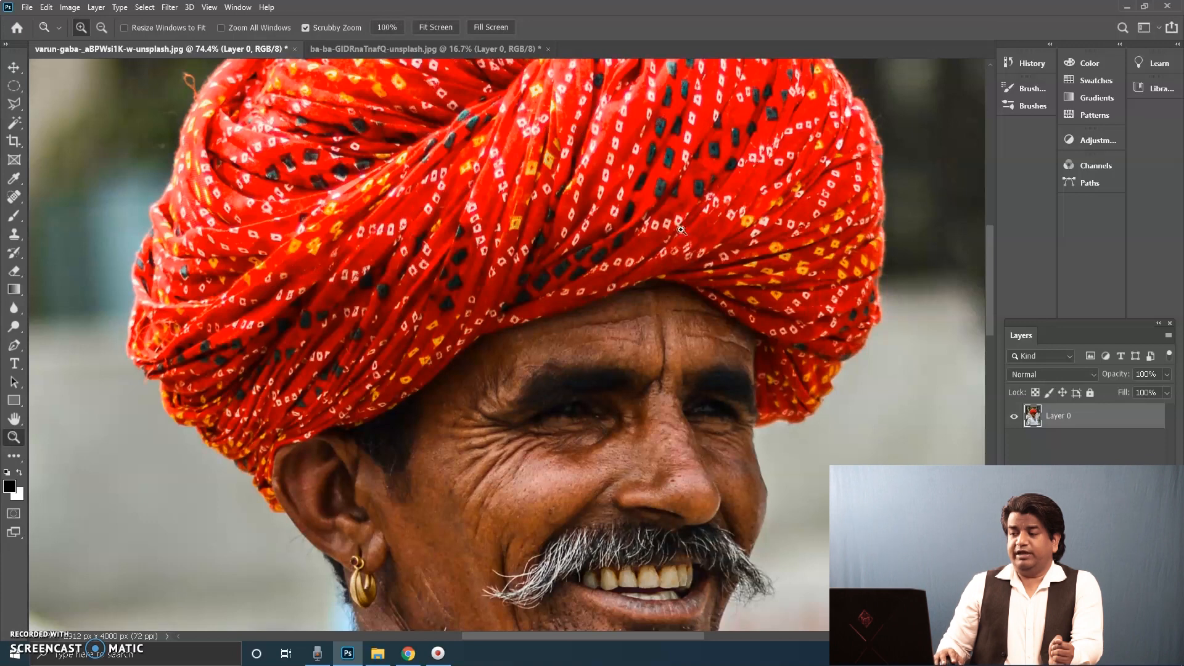
pyautogui.click(19, 128)
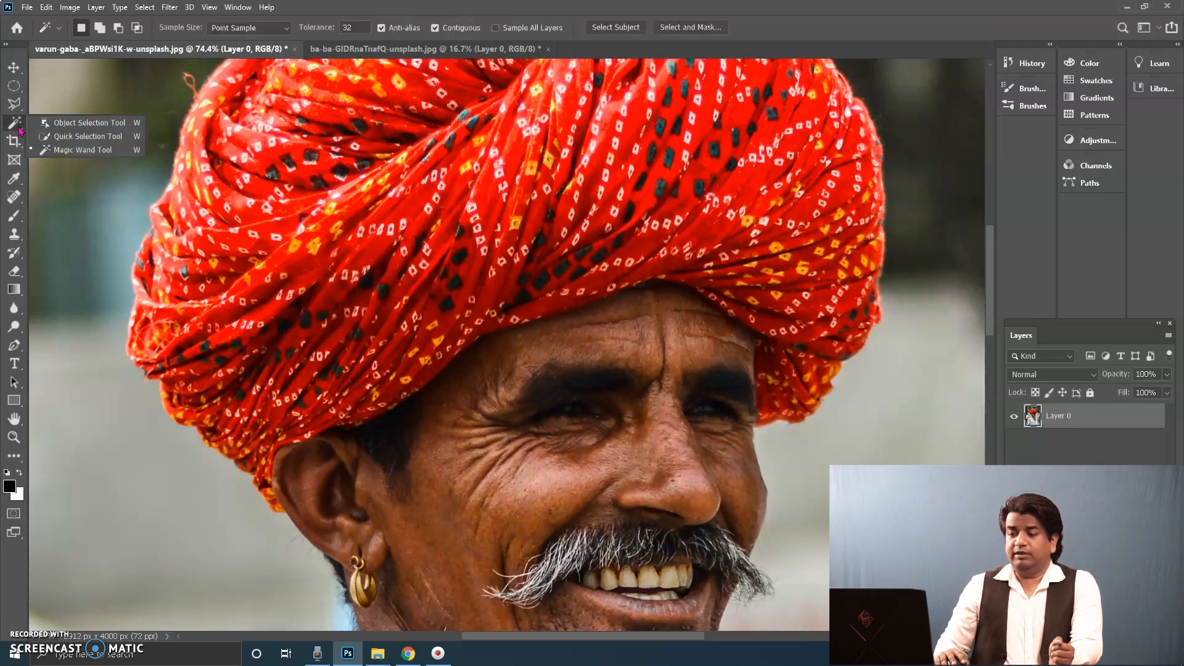
pyautogui.click(83, 150)
pyautogui.click(401, 210)
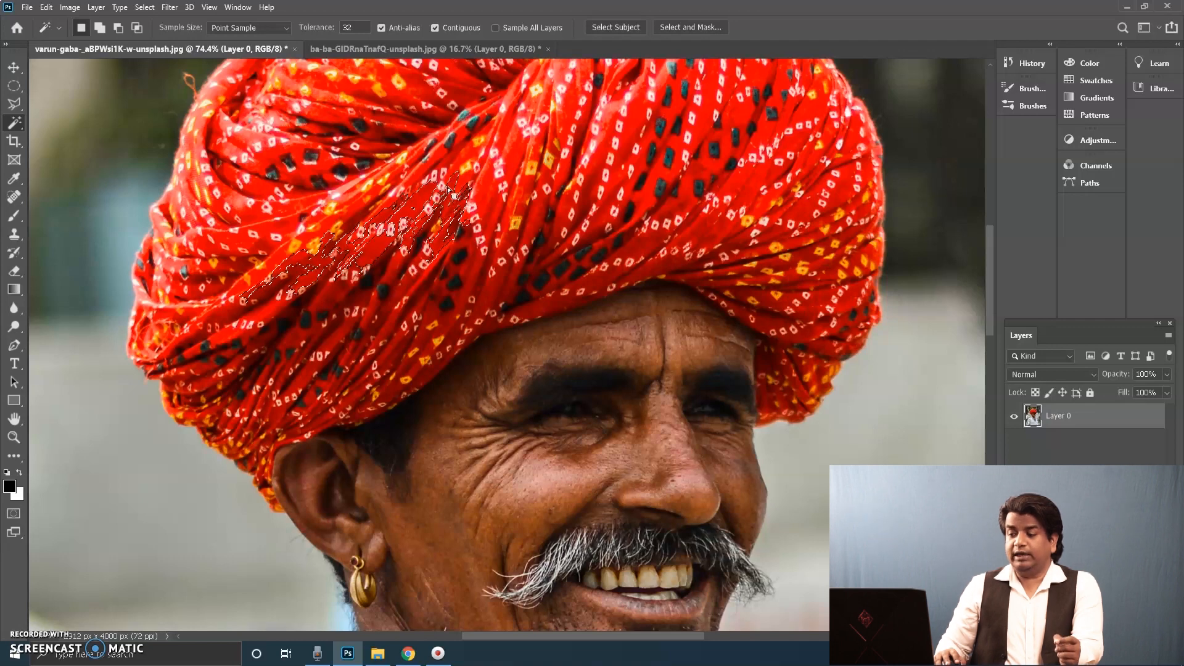
# Resample the Magic Wand selection at several other red spots across the turban, keeping tolerance 32.
pyautogui.click(494, 165)
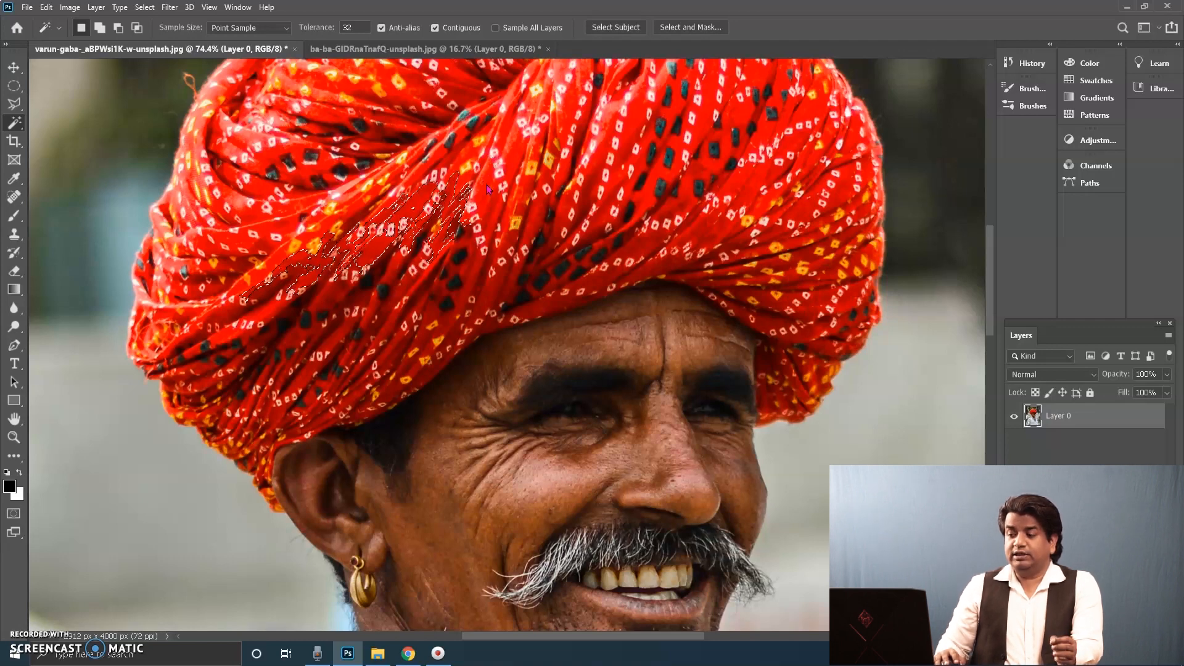
pyautogui.click(740, 193)
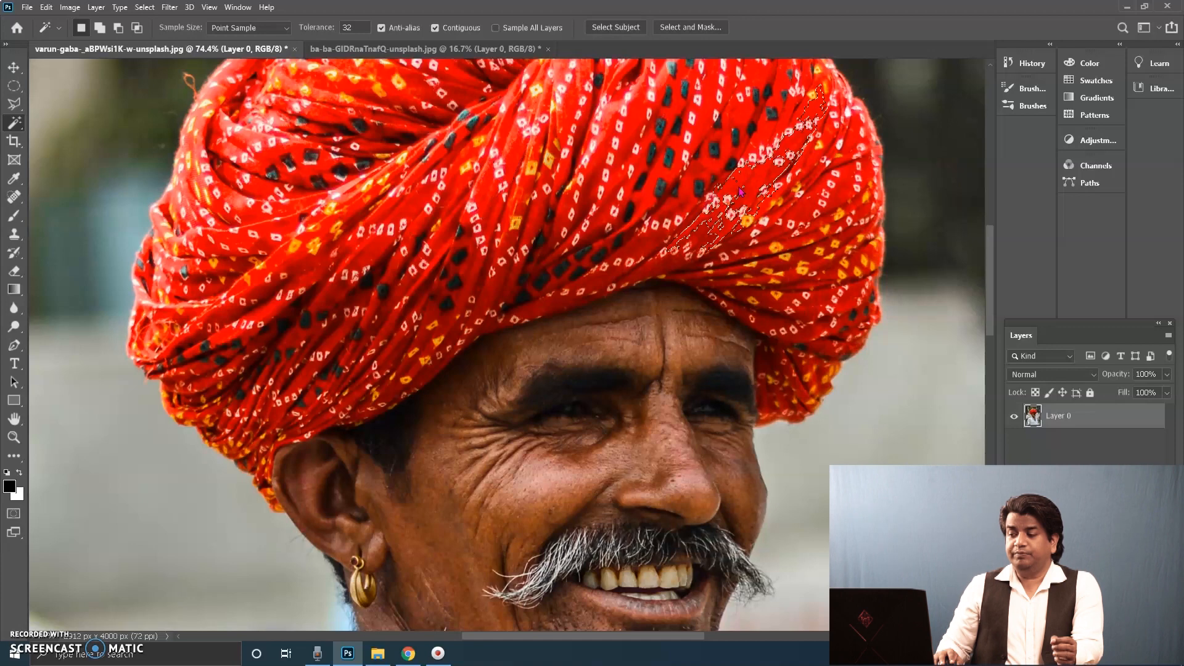
pyautogui.click(486, 194)
pyautogui.click(410, 215)
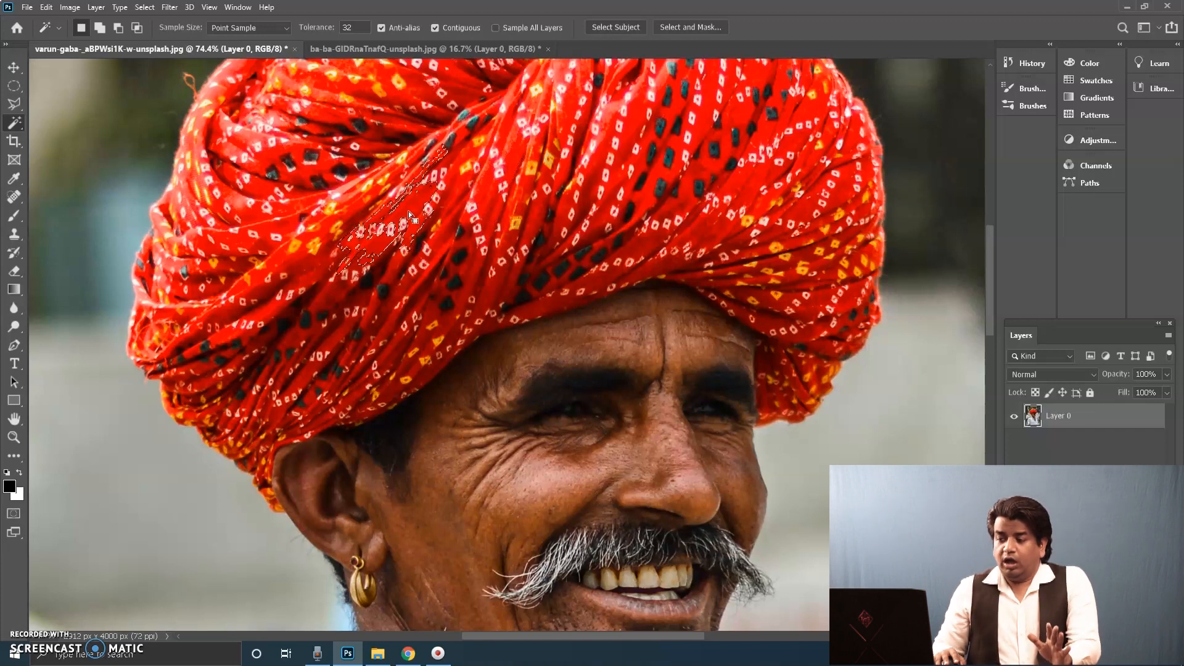
# Set the Magic Wand tolerance to 80 and select the red fabric near the turban's middle.
pyautogui.click(341, 29)
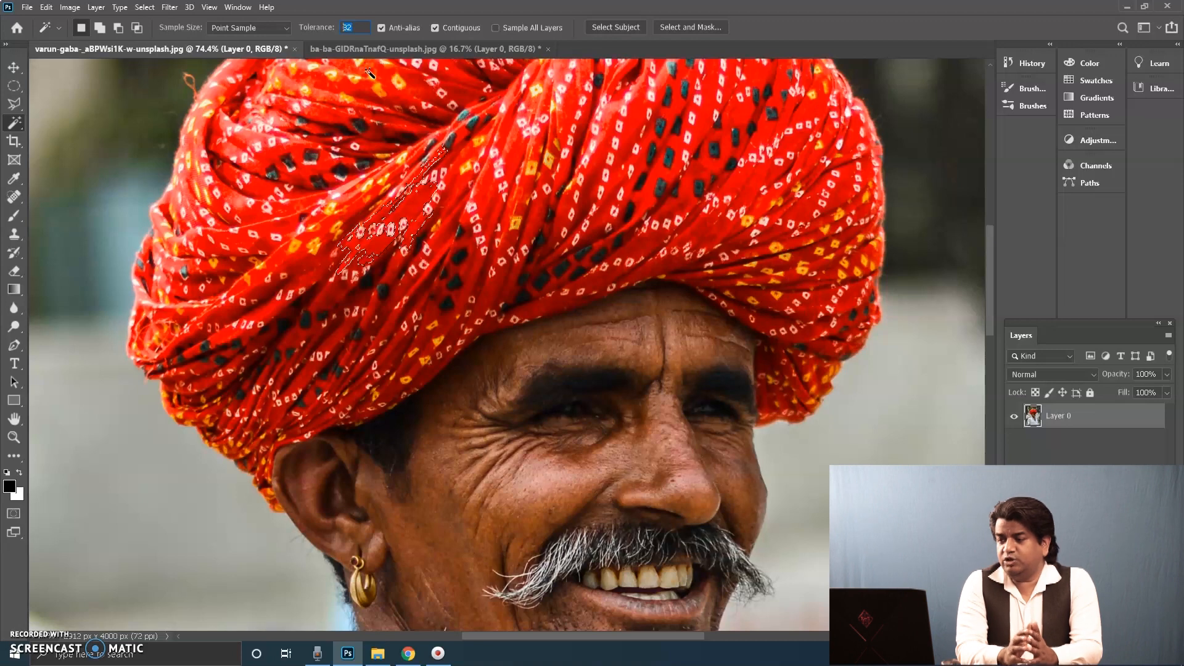
pyautogui.write('80')
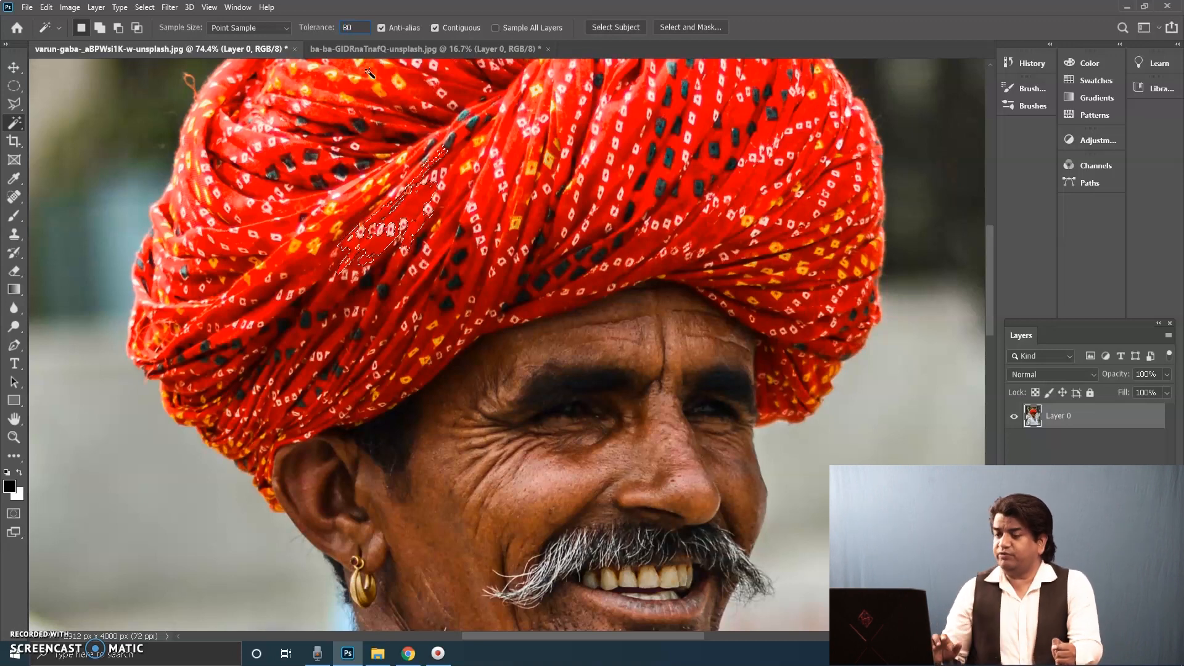
pyautogui.click(459, 185)
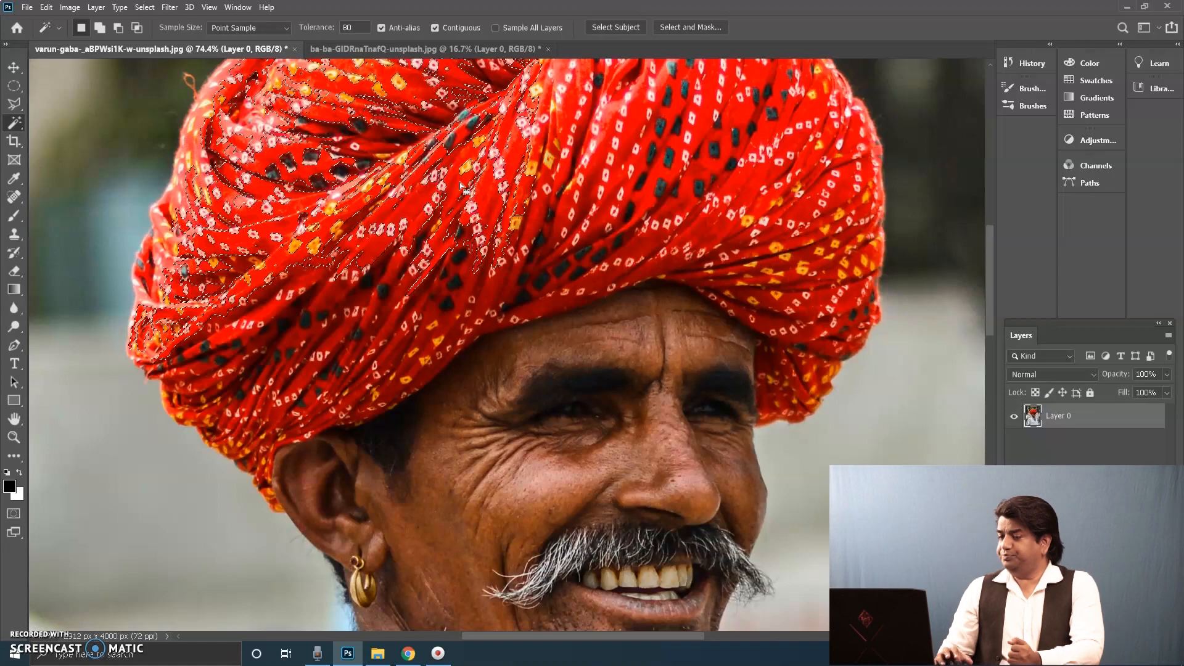
# Set the Magic Wand tolerance to 150 and select the red fabric across the turban.
pyautogui.click(340, 28)
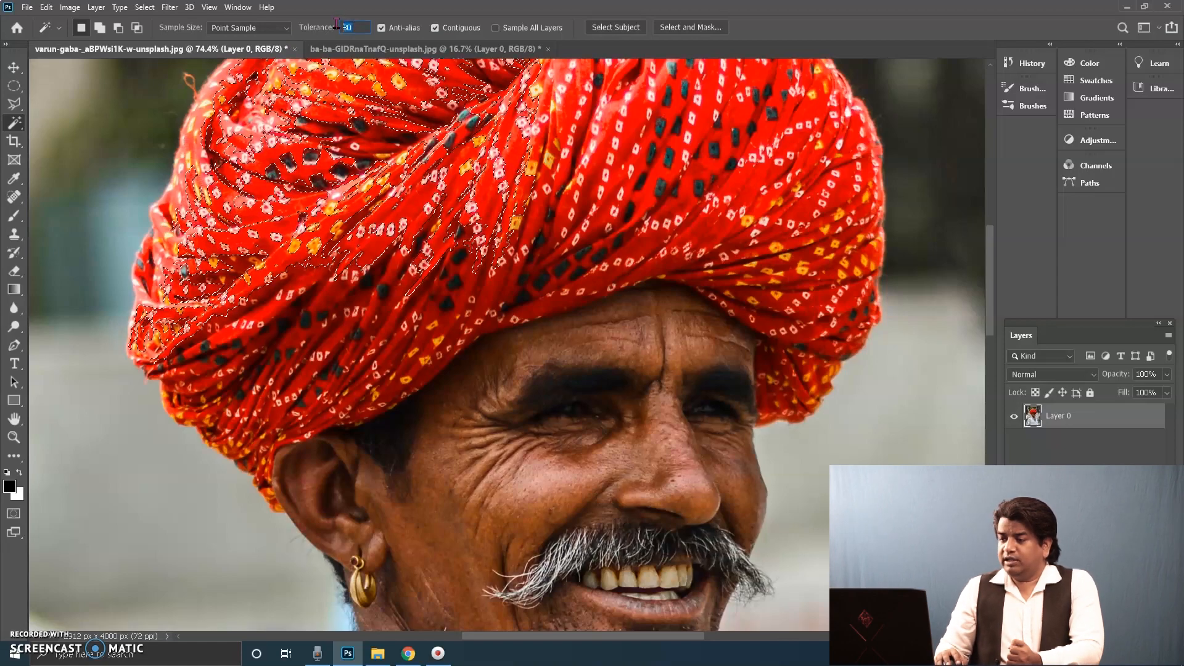
pyautogui.write('15')
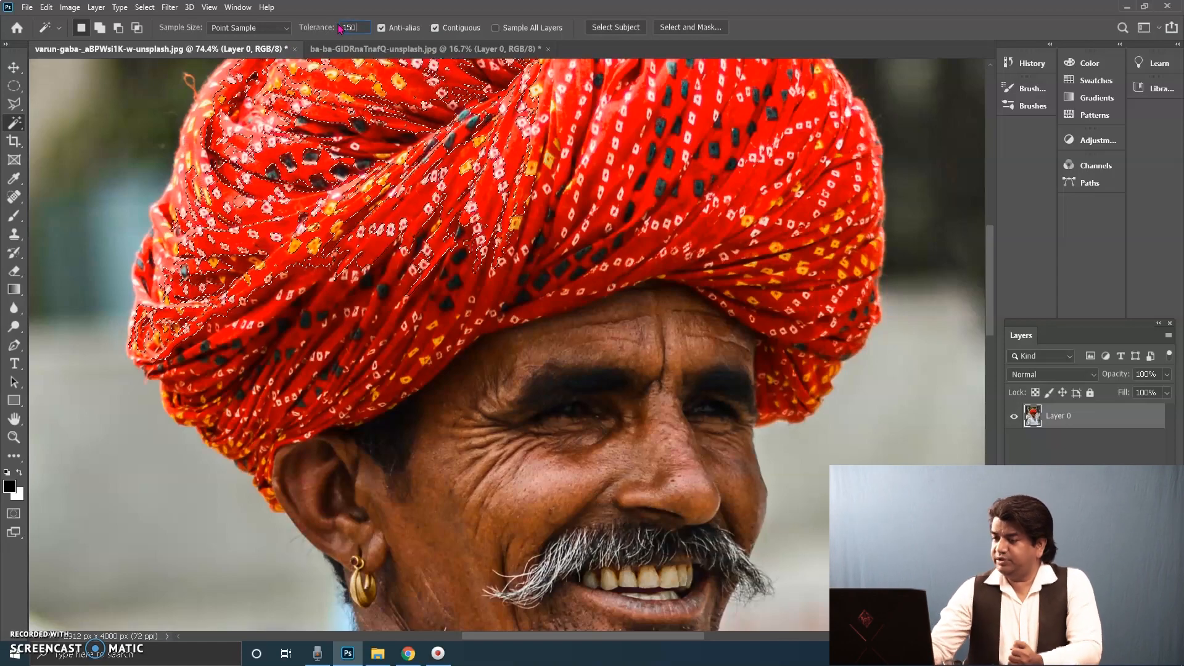
pyautogui.write('0')
pyautogui.click(570, 127)
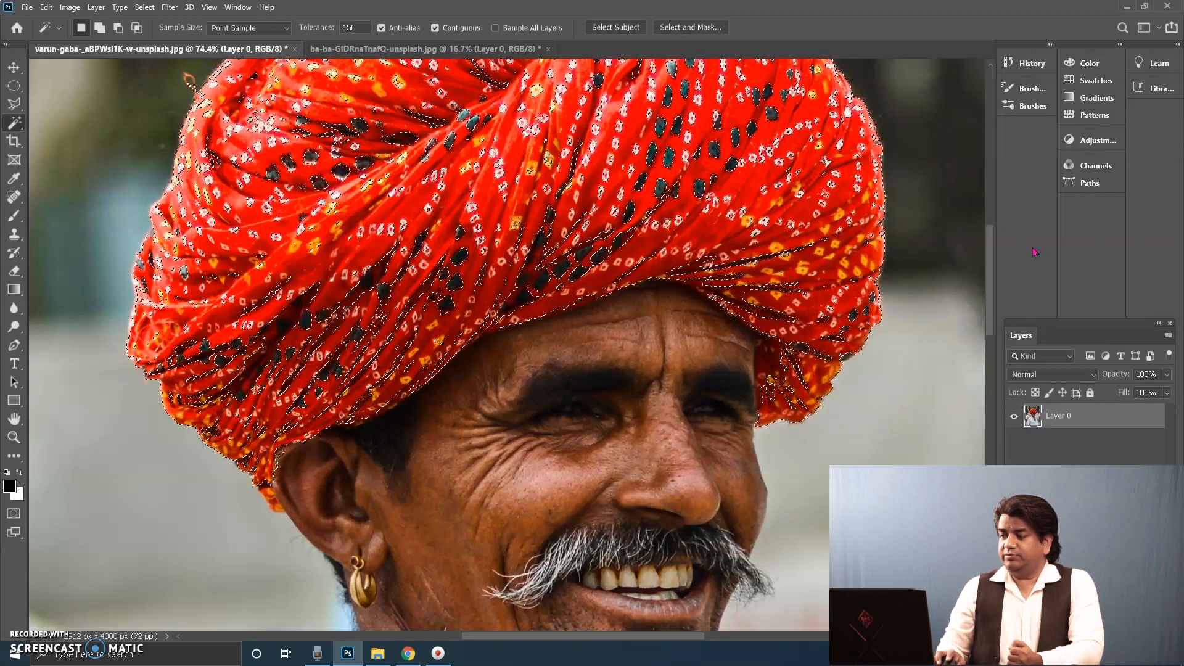
# Delete the selected red fabric from the whole turban and undo the deletion.
pyautogui.moveTo(992, 273); pyautogui.dragTo(993, 242)
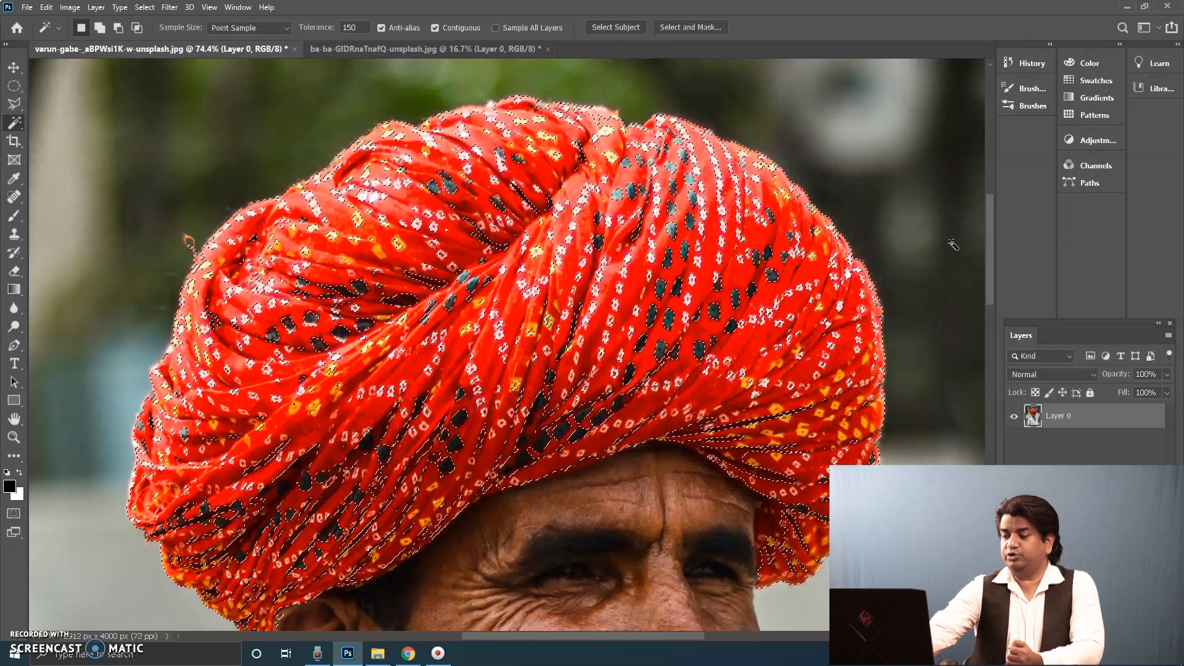
pyautogui.press('Delete')
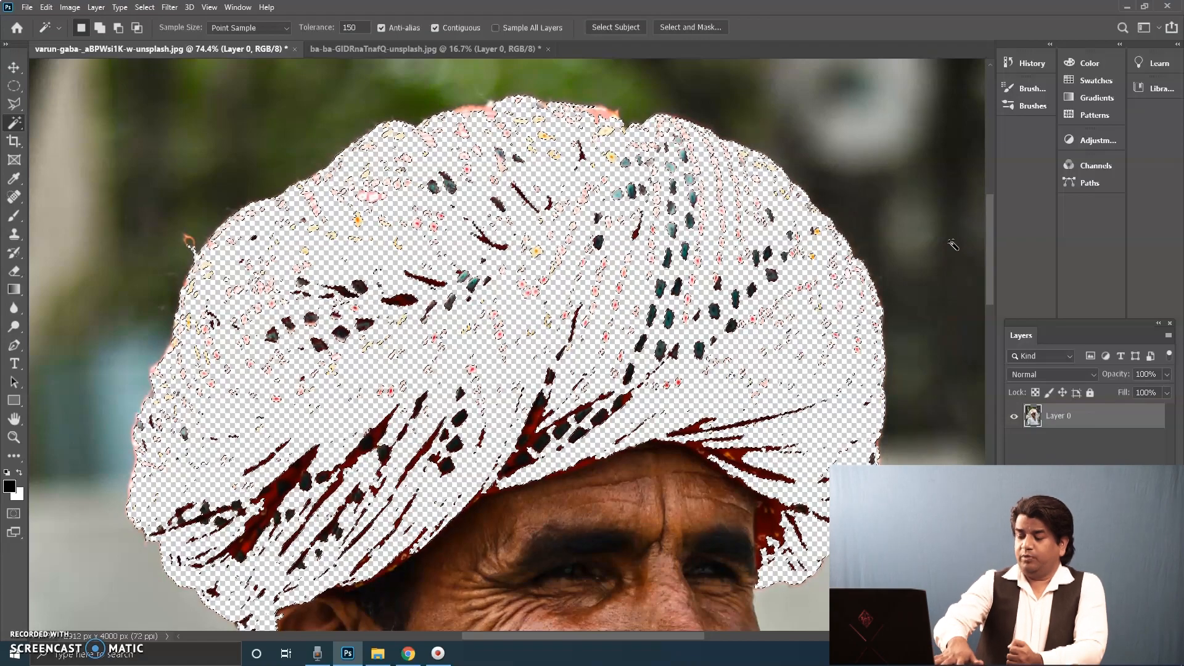
pyautogui.hotkey('ctrl', 'z')
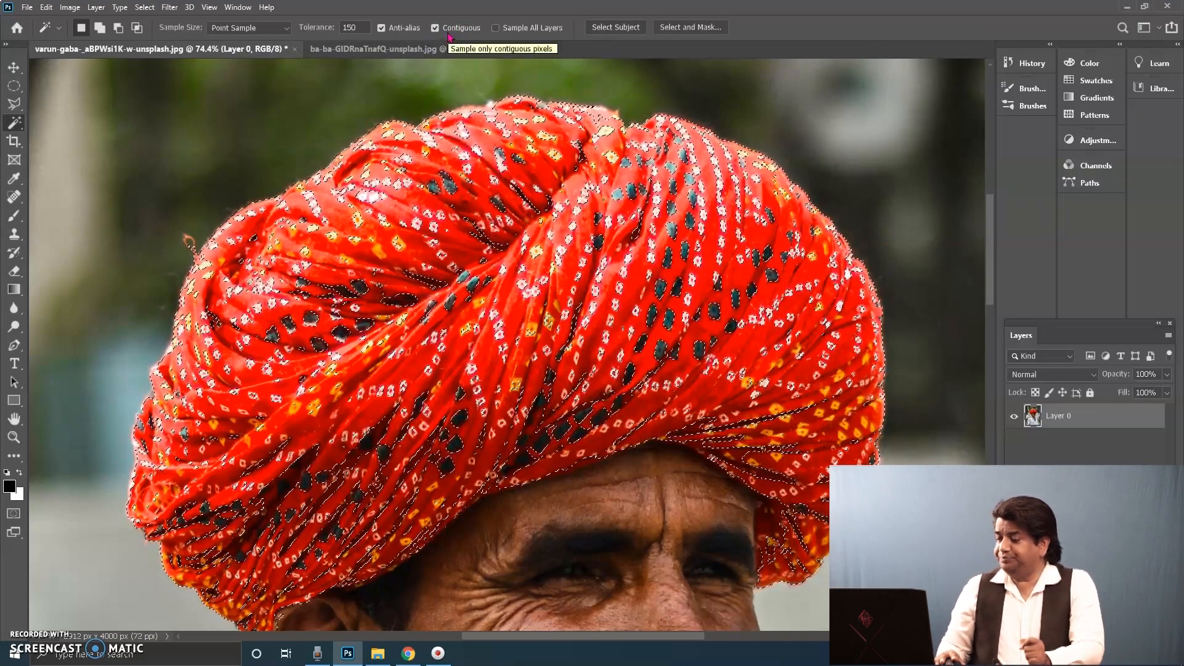
# Clear the turban selection, view the open photo of the woman in the red dress, and return to the turban portrait.
pyautogui.hotkey('ctrl', '-')
pyautogui.hotkey('ctrl', '-')
pyautogui.hotkey('ctrl', '-')
pyautogui.hotkey('ctrl', '-')
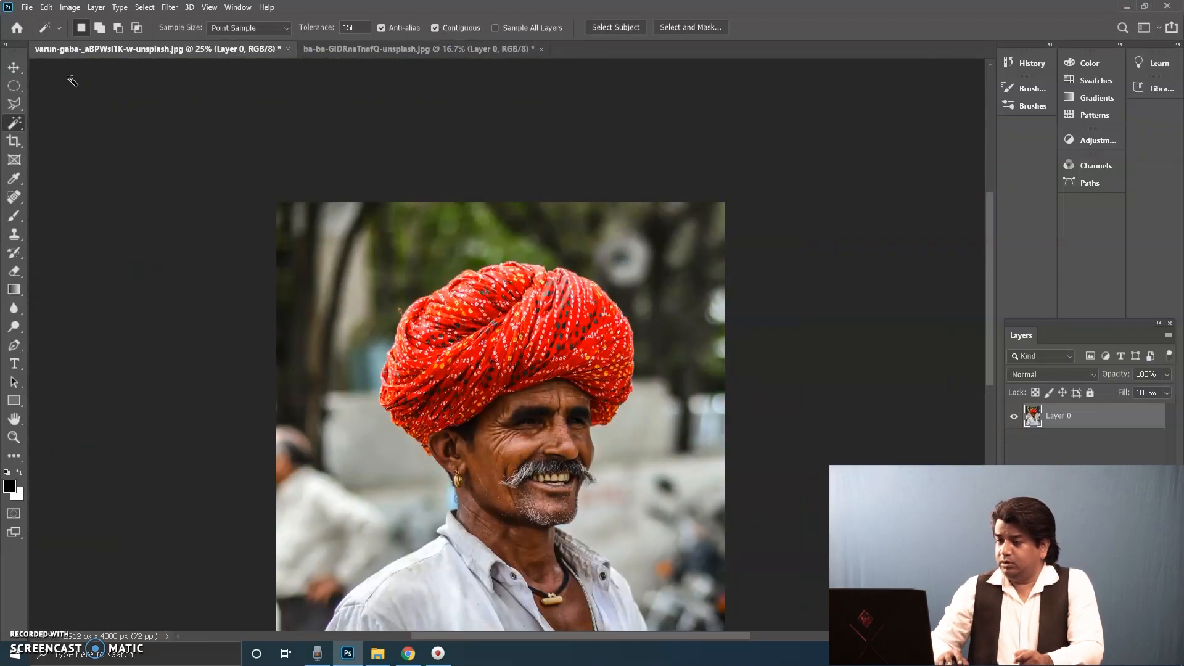
pyautogui.click(332, 50)
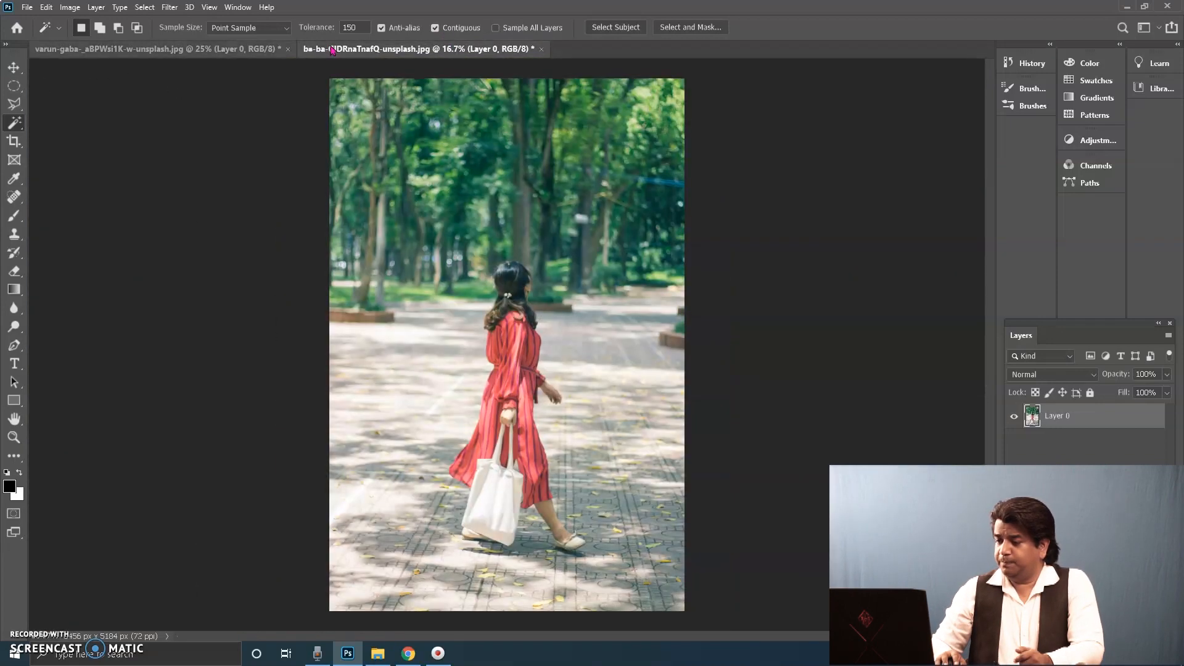
pyautogui.click(223, 48)
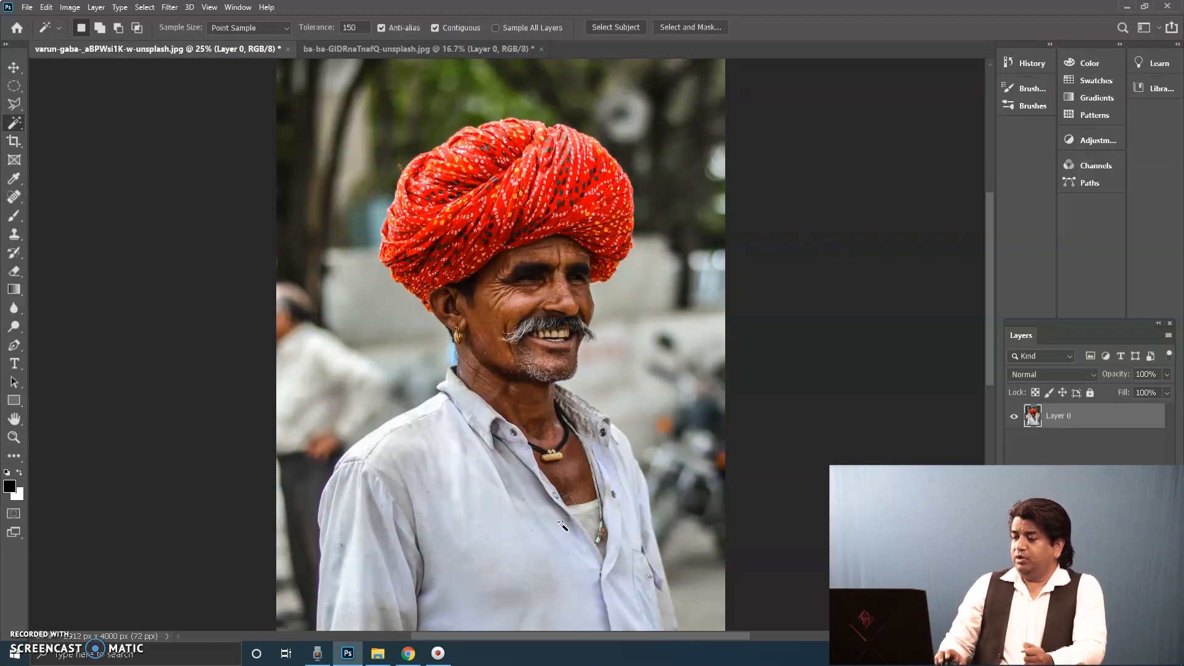
# Select a single dark patch on the turban with the Magic Wand, keeping Contiguous on and tolerance 150, and inspect its outline.
pyautogui.click(14, 436)
pyautogui.moveTo(556, 196); pyautogui.dragTo(610, 218)
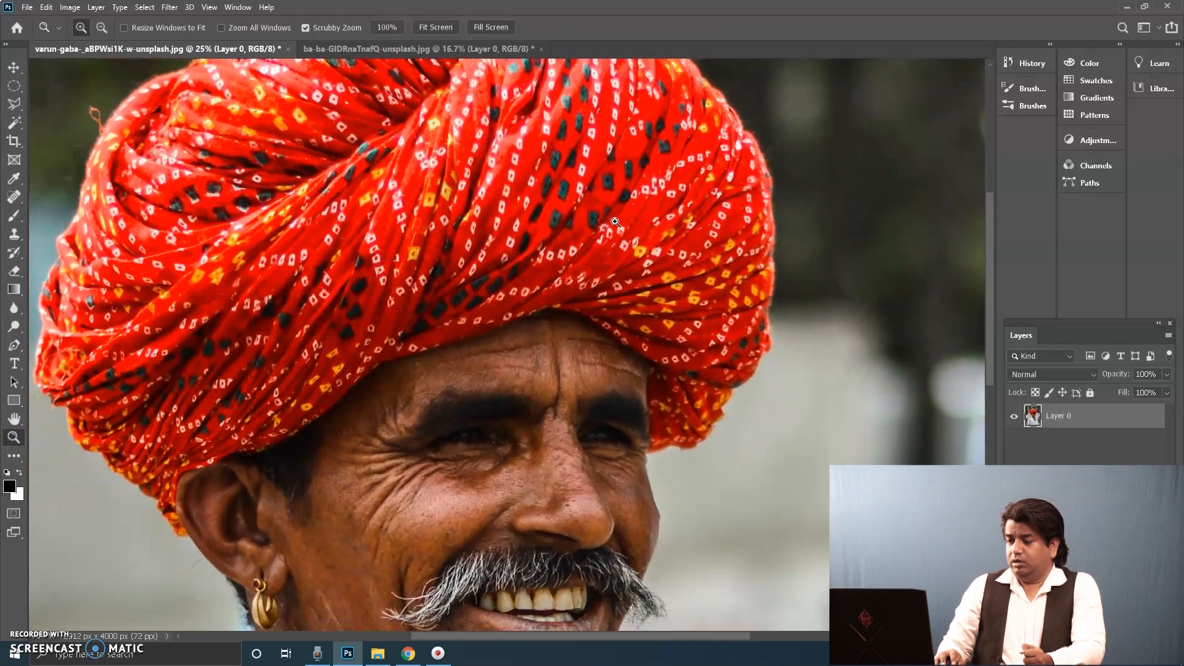
pyautogui.click(14, 418)
pyautogui.moveTo(560, 204); pyautogui.dragTo(579, 305)
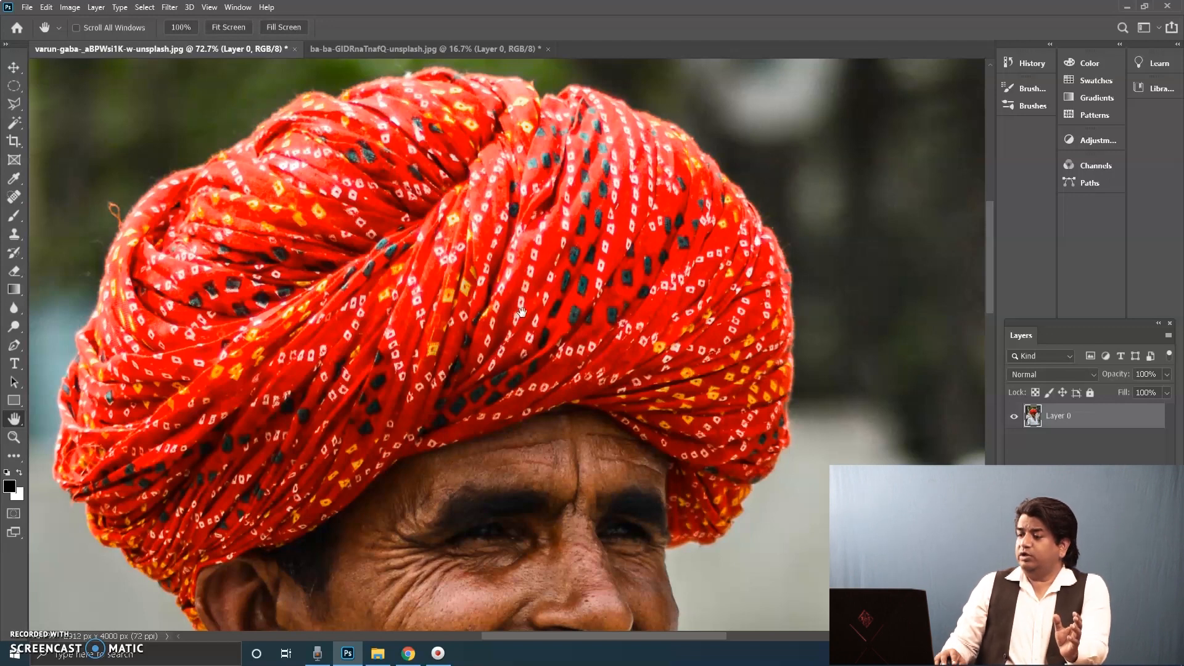
pyautogui.click(14, 122)
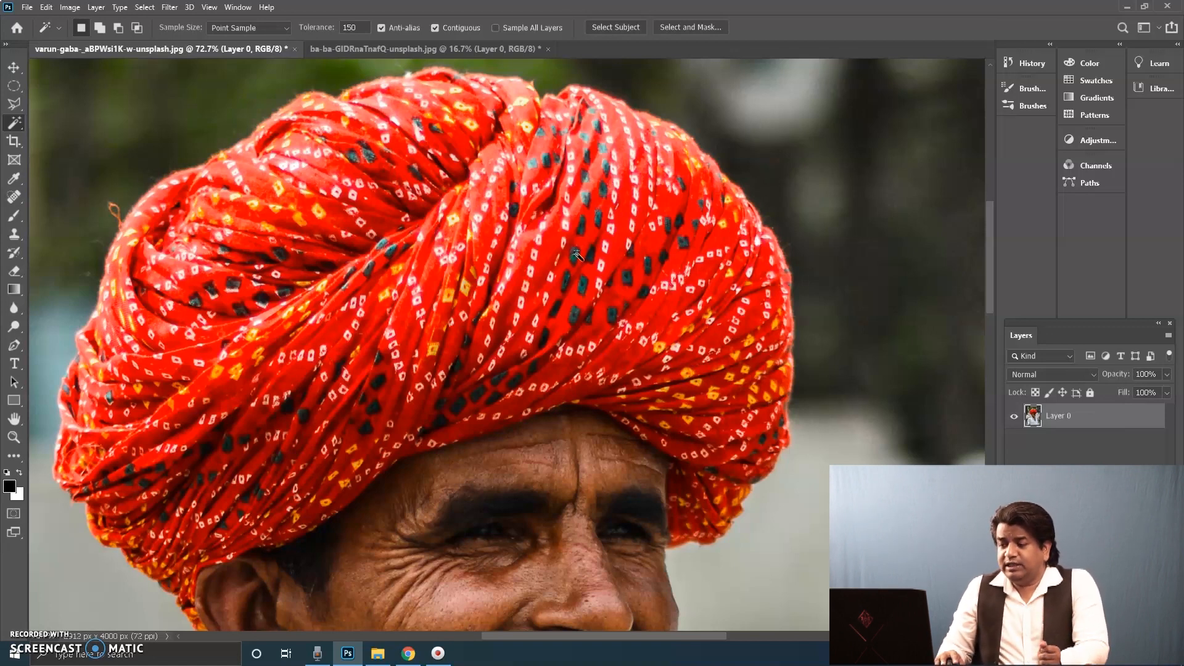
pyautogui.click(435, 28)
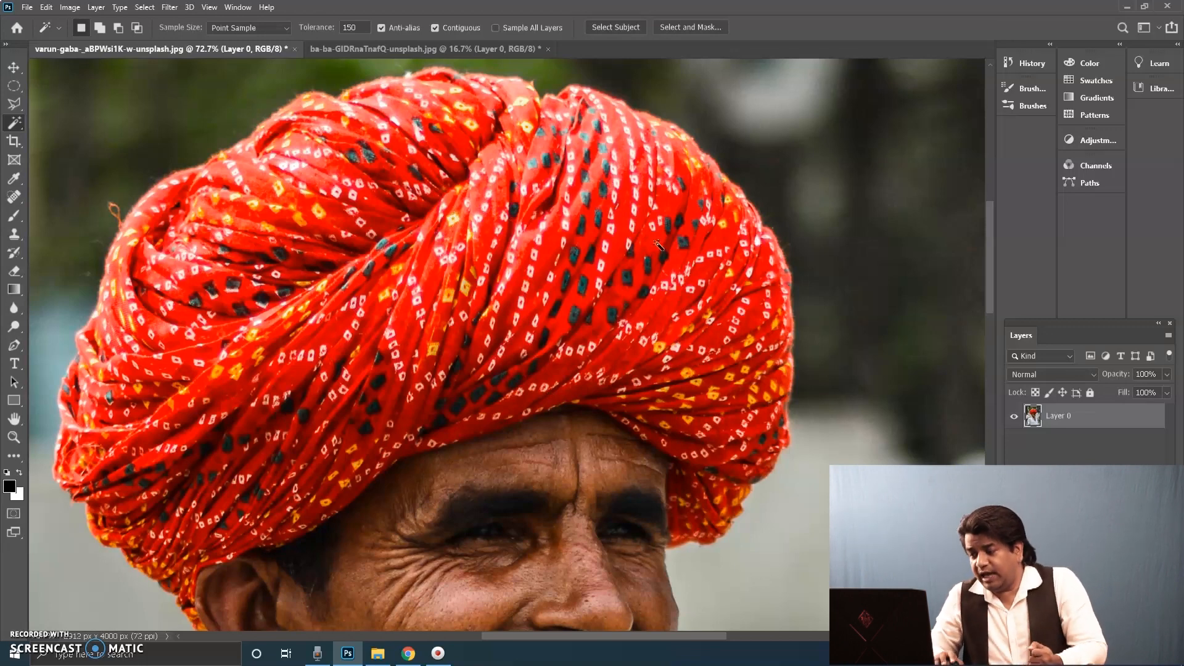
pyautogui.click(582, 283)
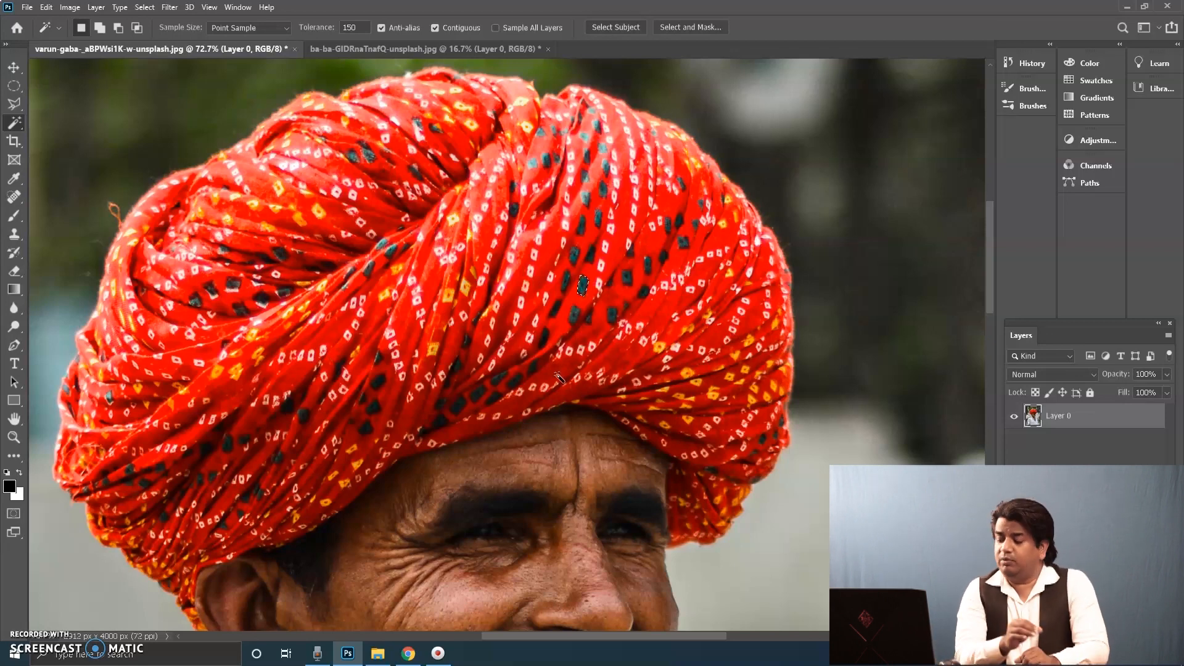
pyautogui.scroll(2, 558, 377)
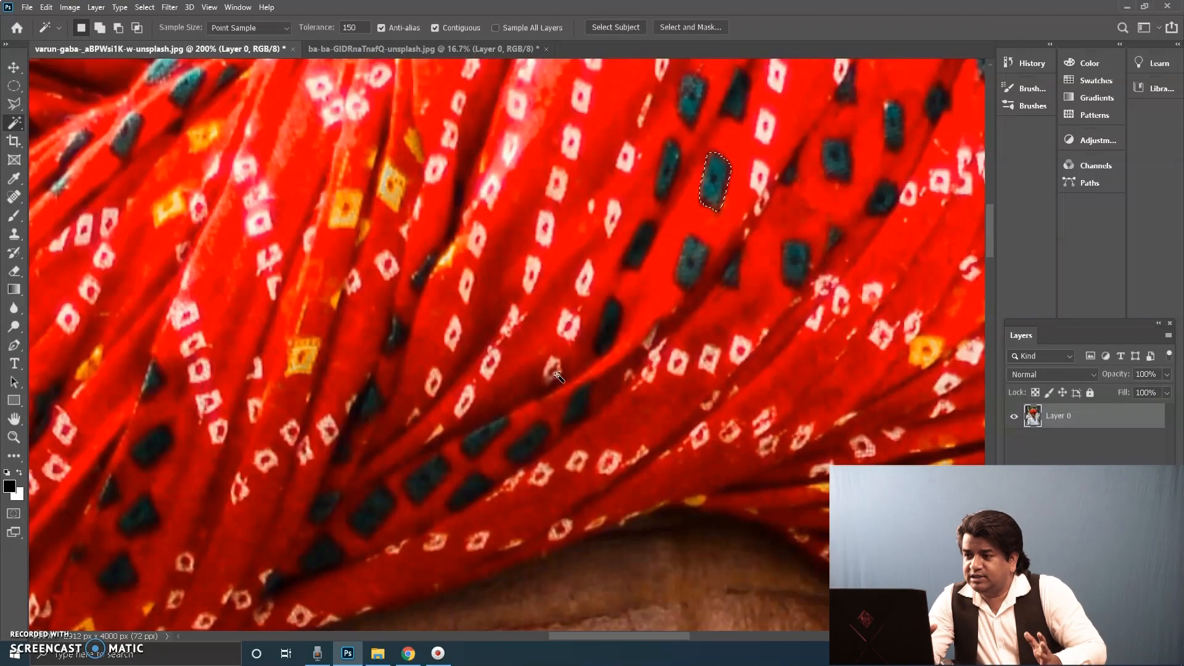
pyautogui.scroll(-1, 560, 380)
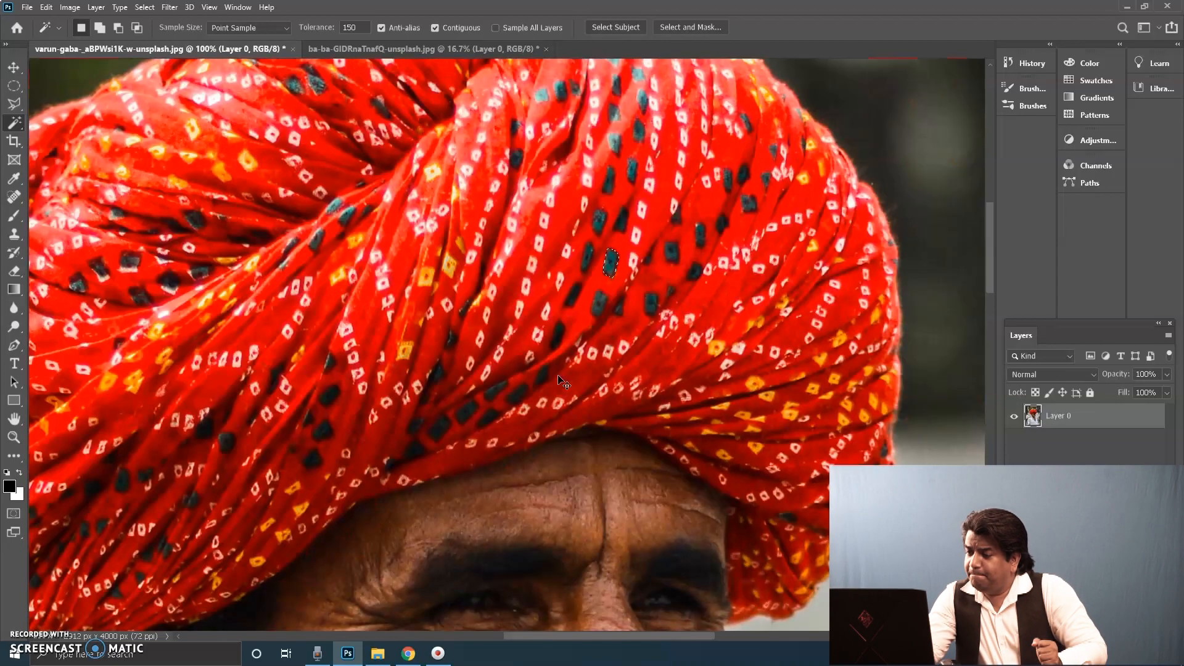
pyautogui.scroll(-4, 560, 380)
pyautogui.scroll(4, 560, 380)
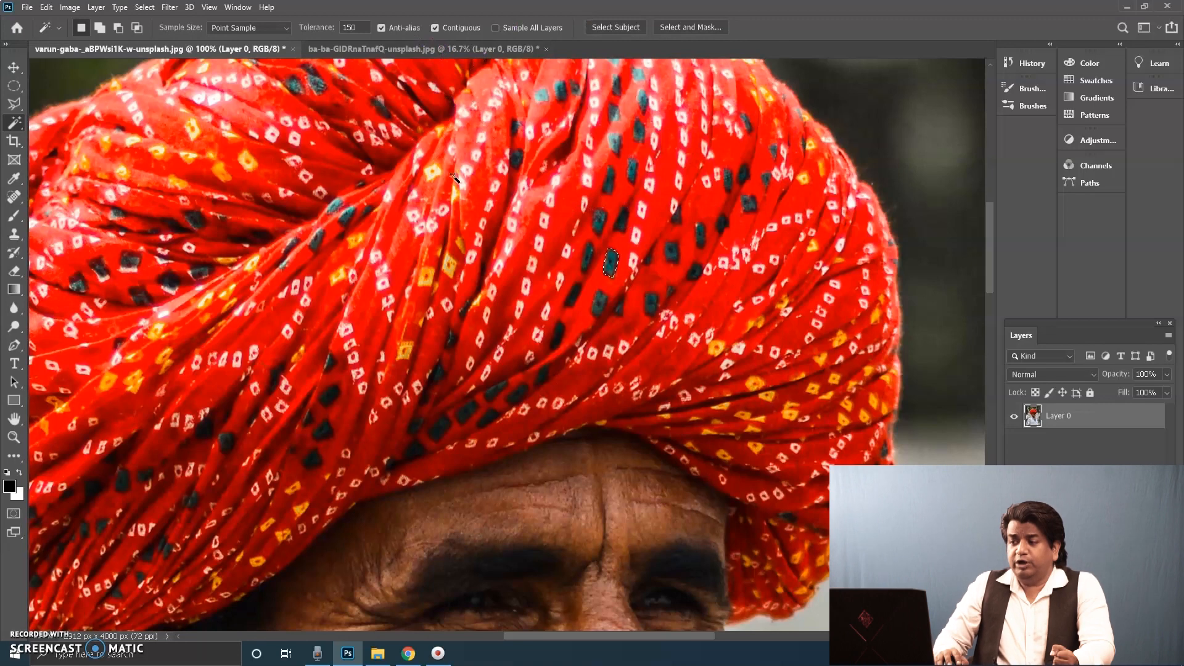
# Turn off Contiguous, set the tolerance to 32, and select the matching dark patches across the turban.
pyautogui.click(435, 28)
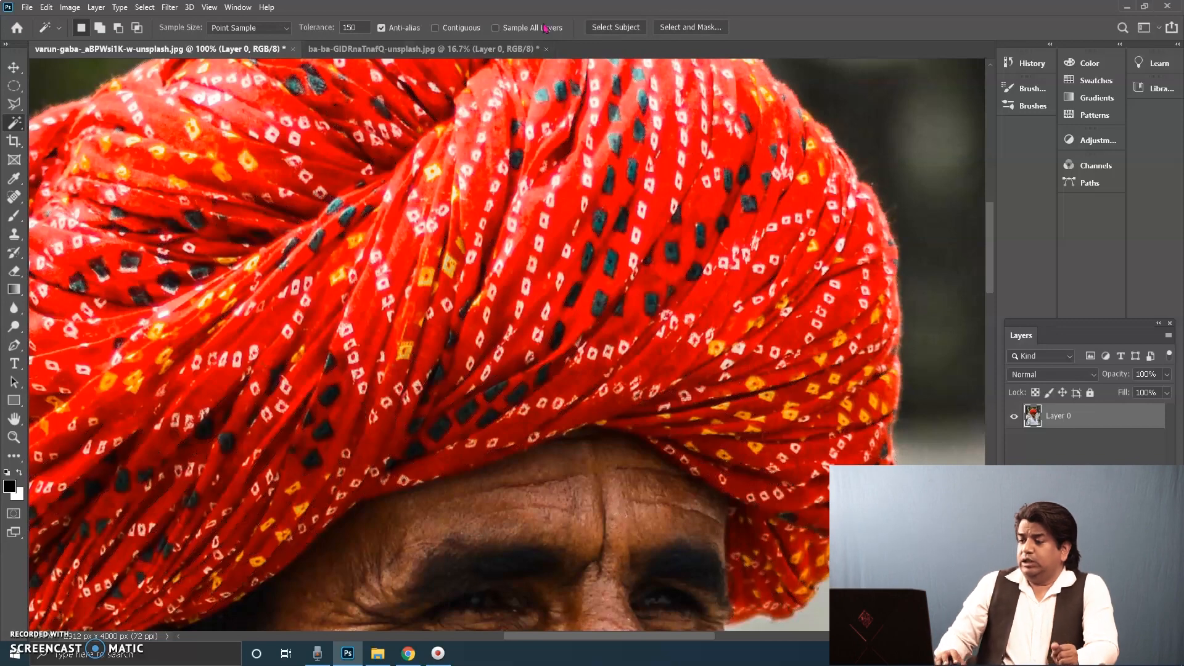
pyautogui.click(360, 28)
pyautogui.press('BackSpace')
pyautogui.press('BackSpace')
pyautogui.press('BackSpace')
pyautogui.write('32')
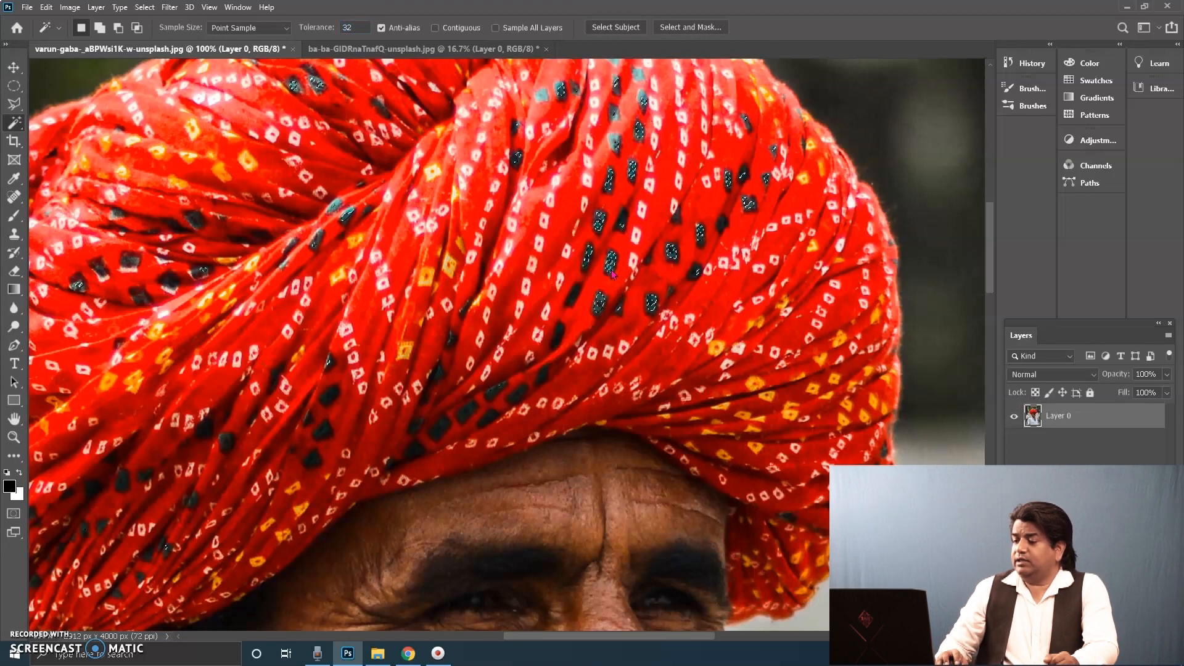
# Set the tolerance to 80, clear the selection, and reselect the dark tones throughout the photo from a turban patch.
pyautogui.click(302, 28)
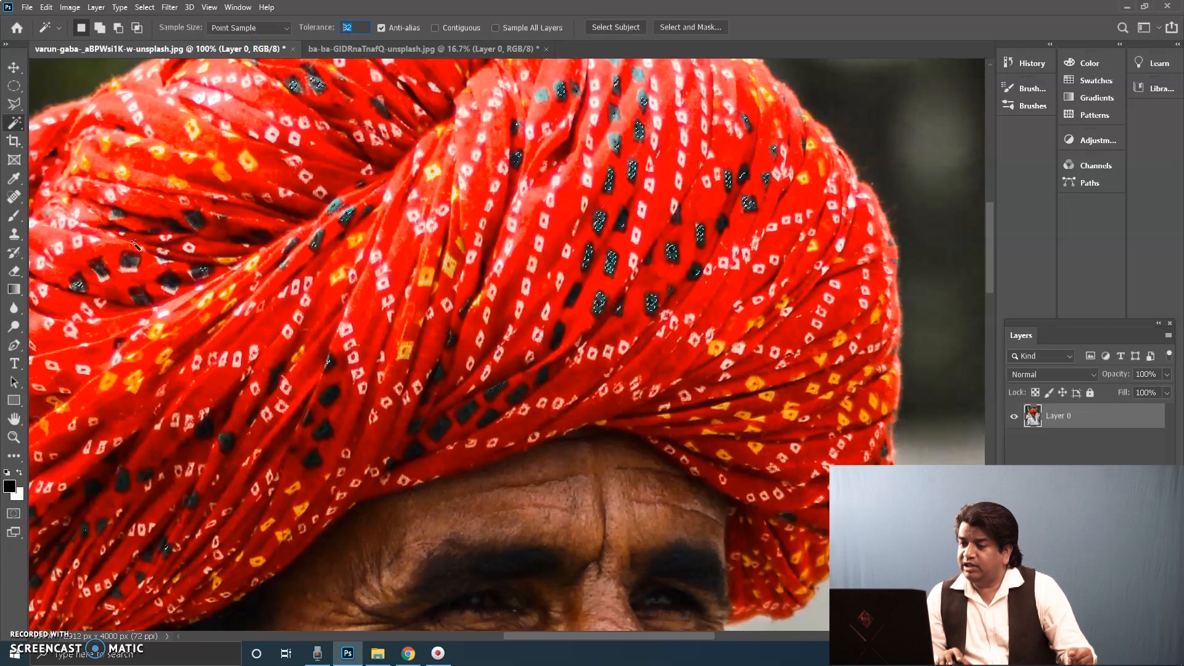
pyautogui.write('80')
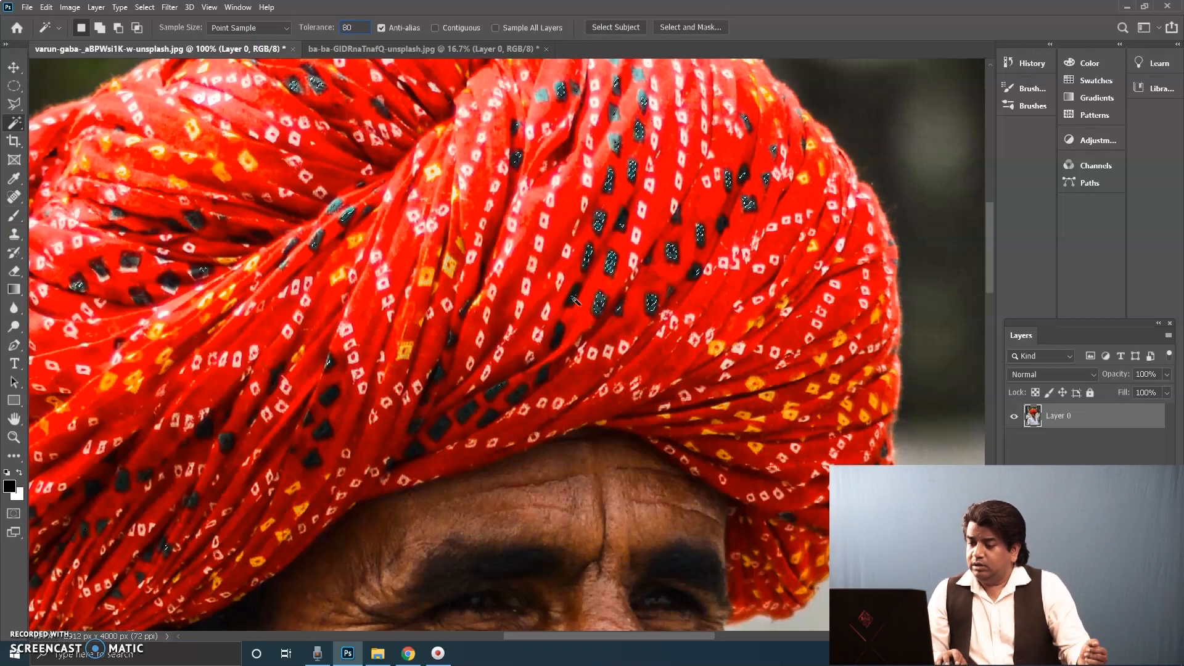
pyautogui.press('Return')
pyautogui.hotkey('ctrl', 'd')
pyautogui.click(611, 271)
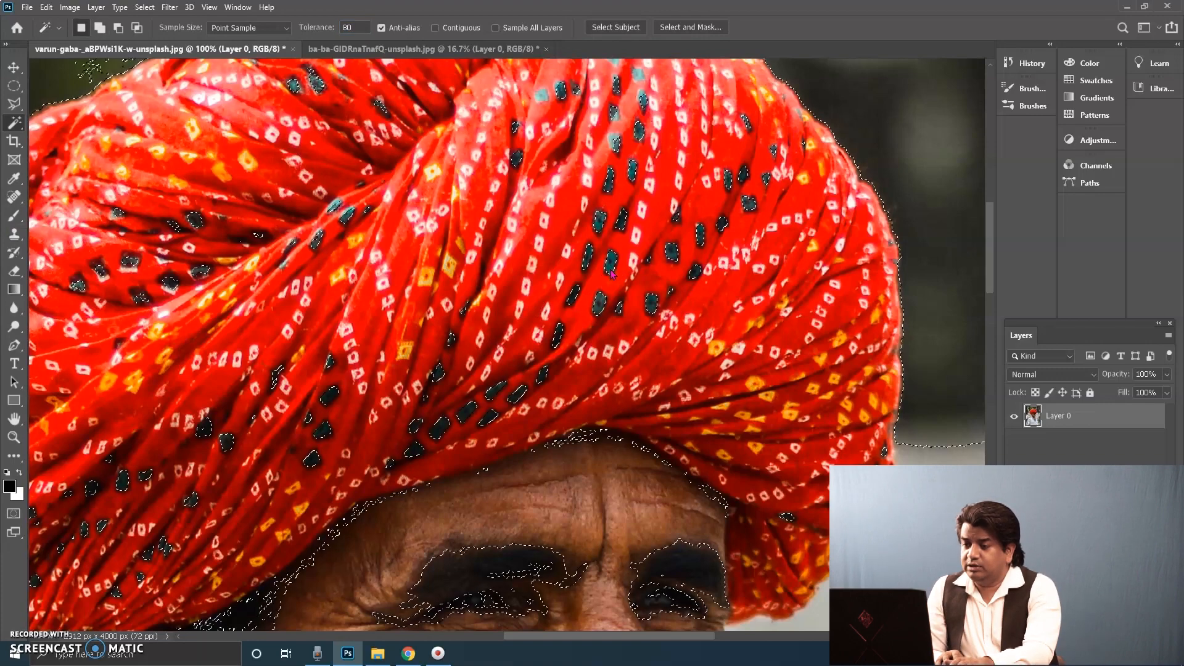
# Select the turban's red tones with Contiguous off at tolerance 80 and check the neck and shirt for stray selected spots.
pyautogui.hotkey('ctrl', '-')
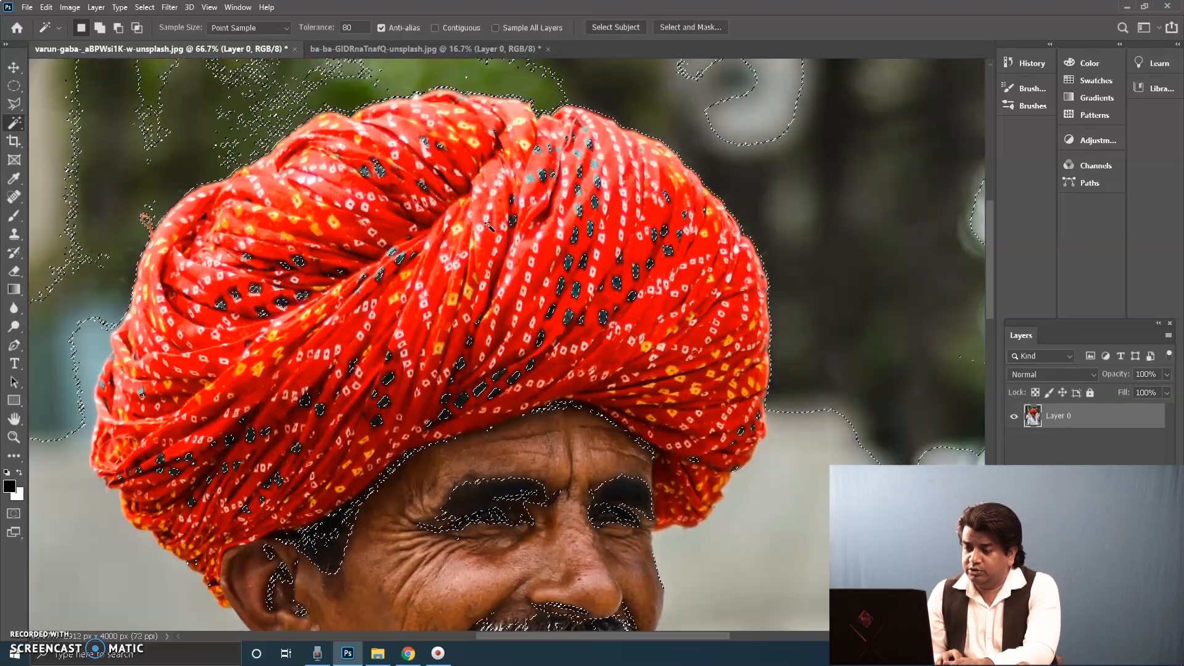
pyautogui.click(484, 360)
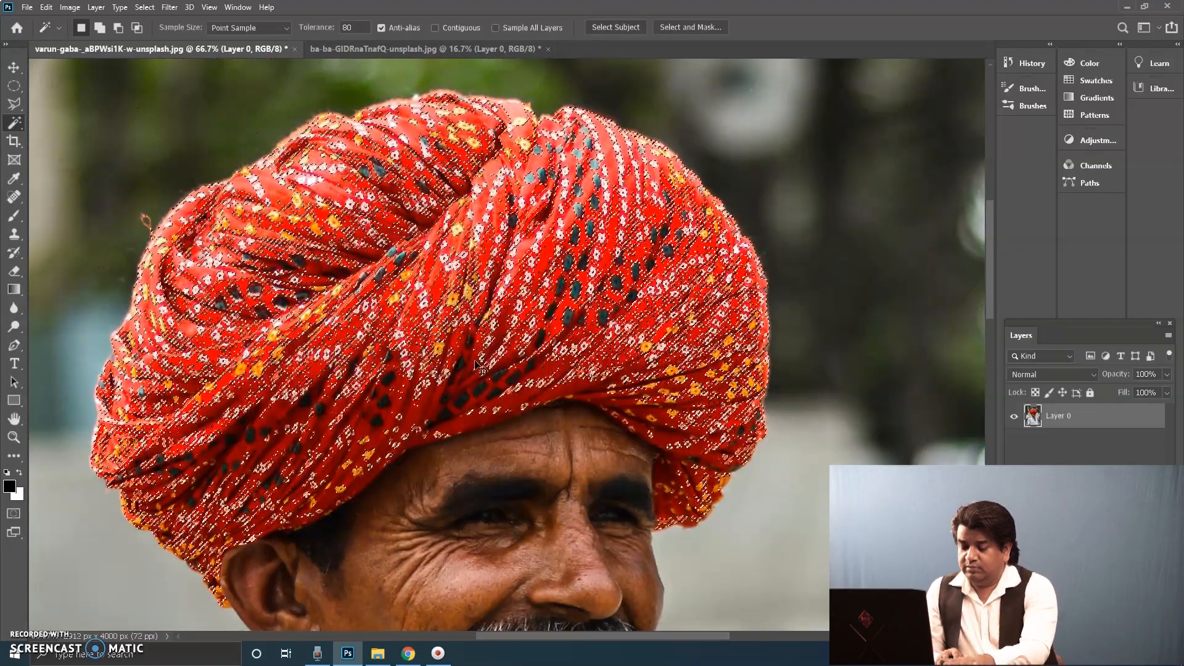
pyautogui.moveTo(482, 364); pyautogui.dragTo(591, 257)
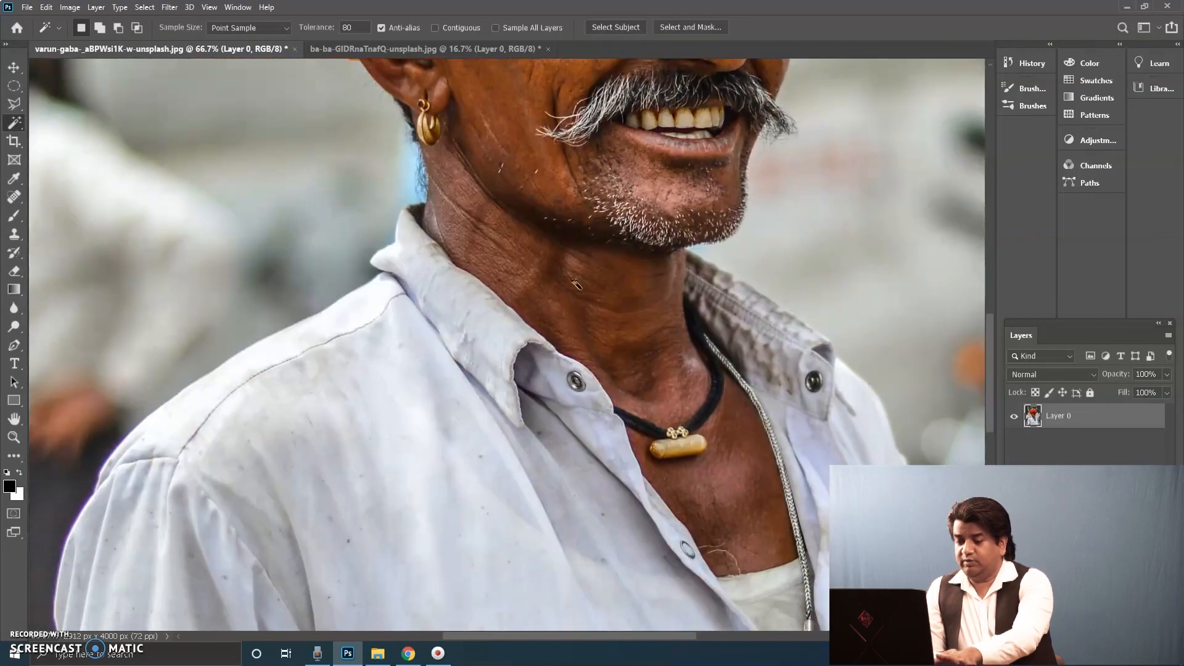
# Select the shirt's light tones with the Magic Wand, Contiguous off and tolerance 80, inspect the selection across the whole photo, and clear it.
pyautogui.click(420, 428)
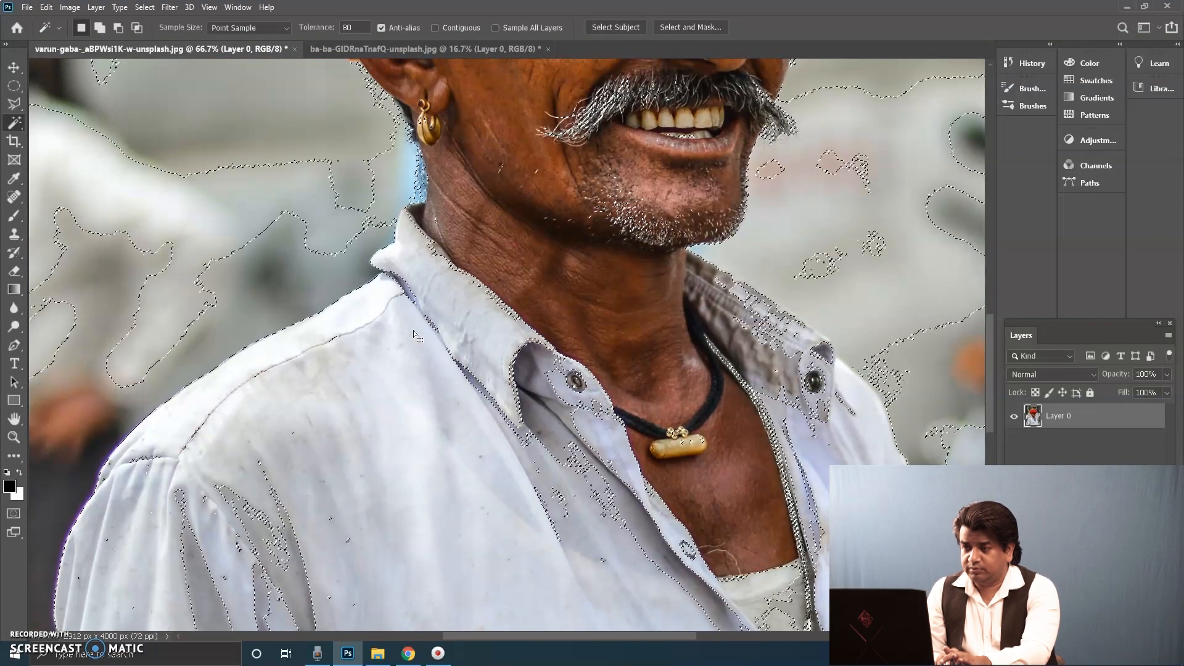
pyautogui.hotkey('ctrl', '-')
pyautogui.hotkey('ctrl', '-')
pyautogui.hotkey('ctrl', '-')
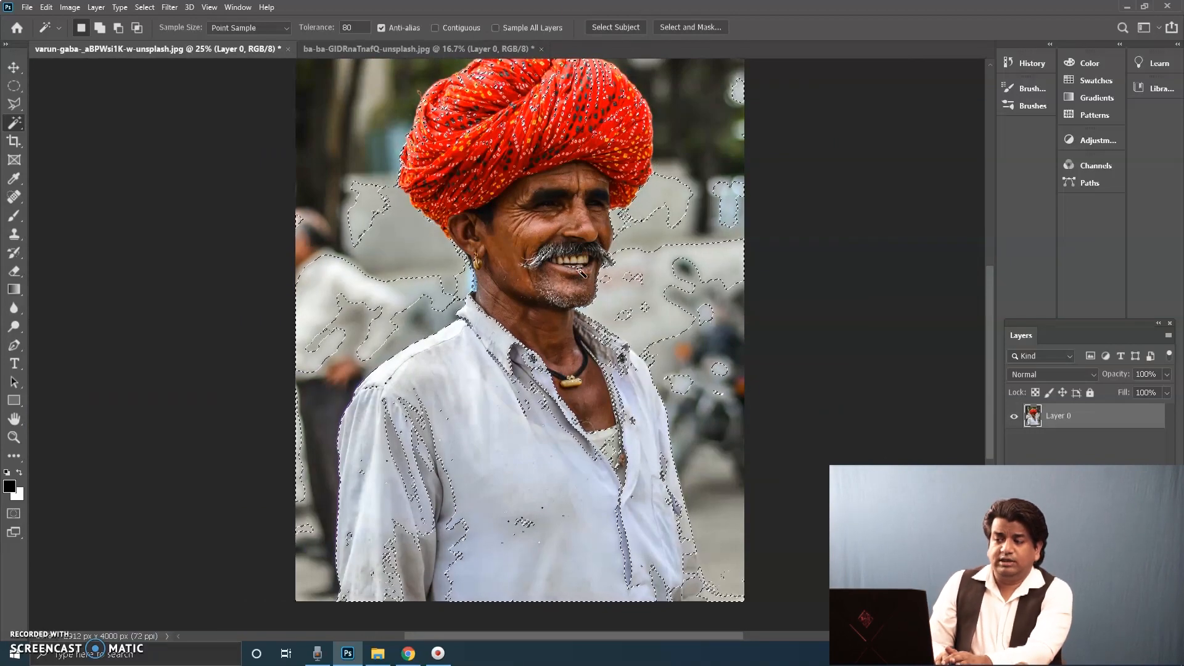
pyautogui.hotkey('ctrl', 'd')
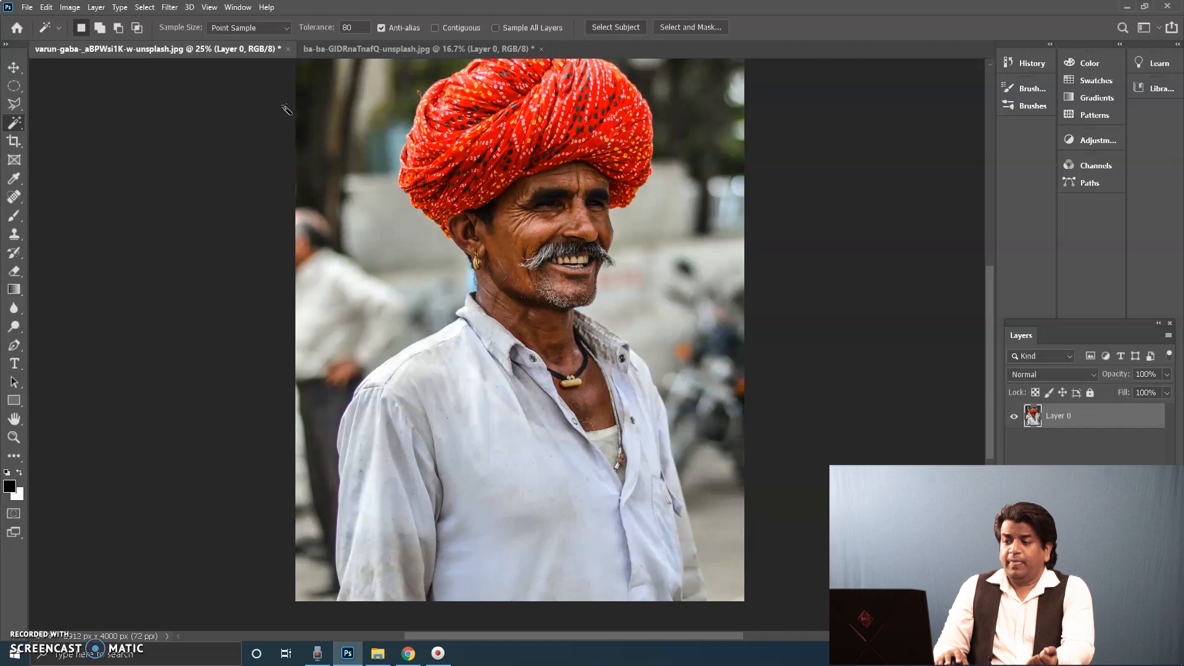
# Select the man's whole white shirt, both sleeves included, by brushing over it with the Quick Selection tool.
pyautogui.click(14, 69)
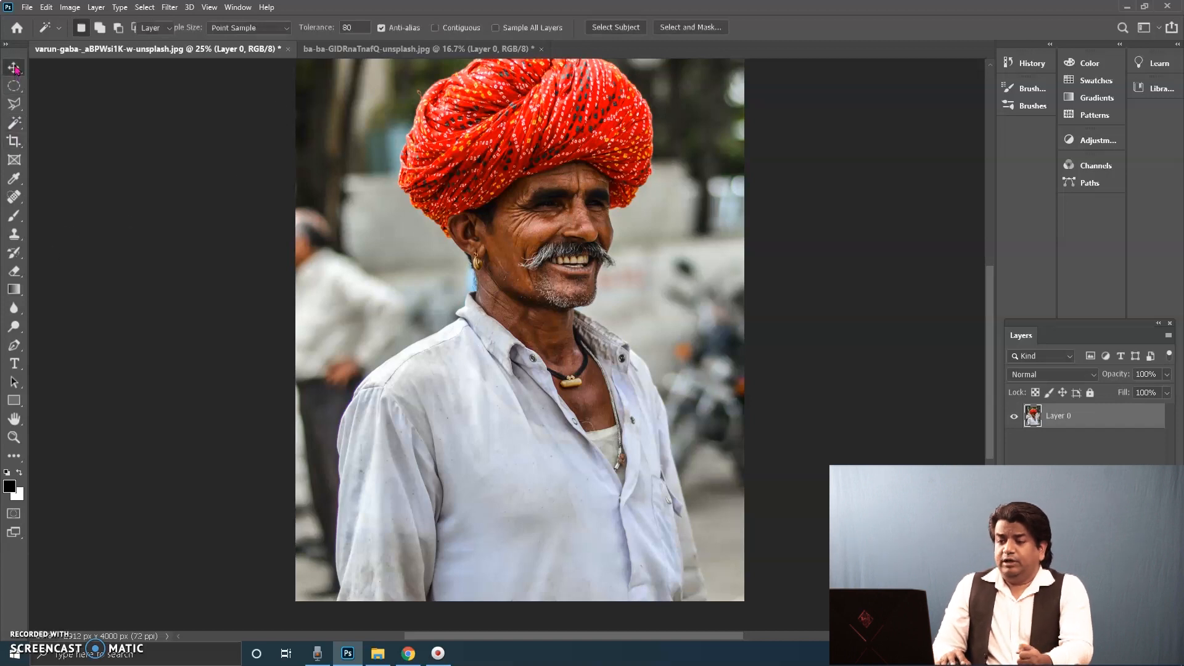
pyautogui.click(20, 130)
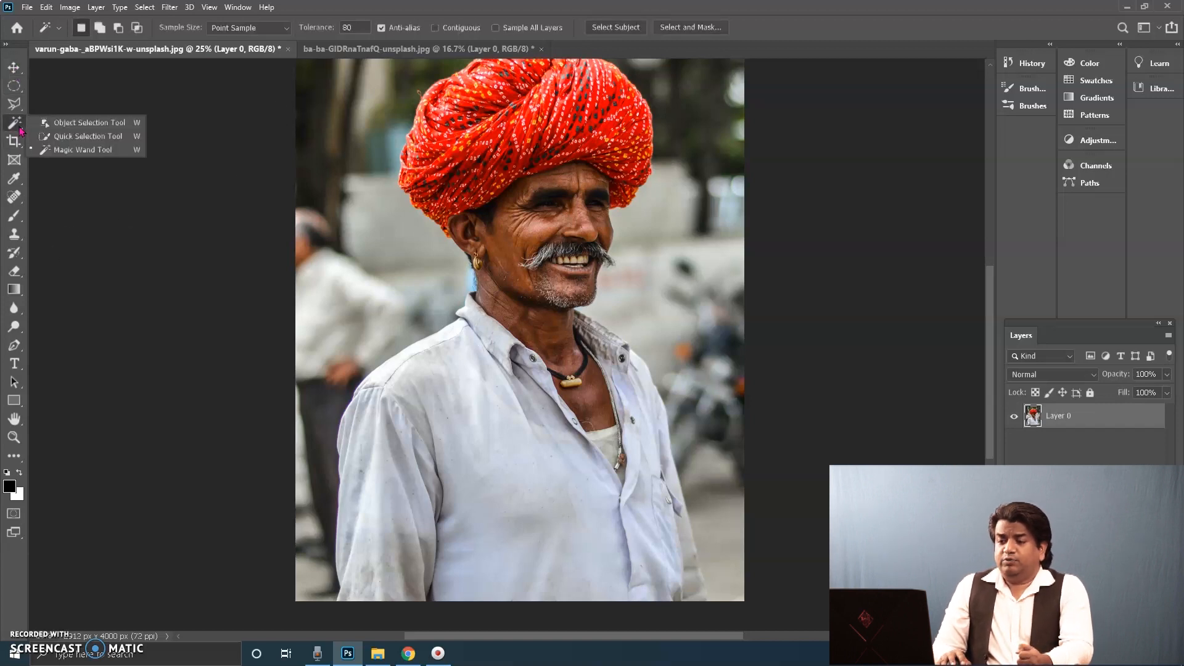
pyautogui.click(81, 142)
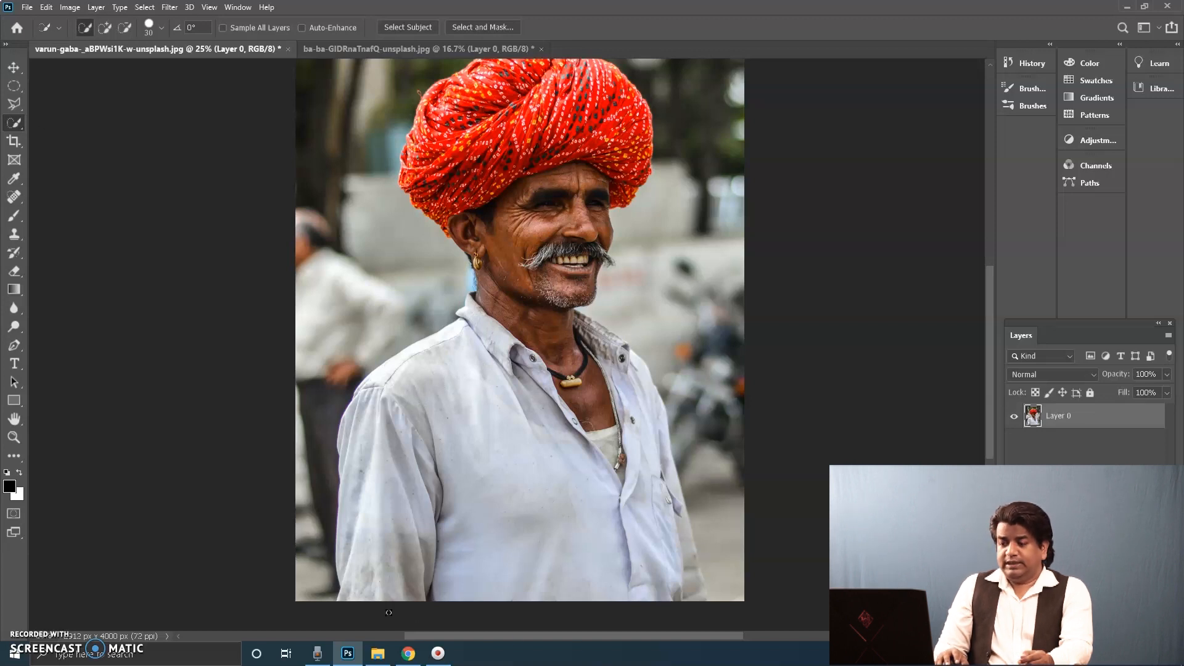
pyautogui.moveTo(349, 601)
pyautogui.mouseDown()
pyautogui.moveTo(381, 429)
pyautogui.moveTo(399, 417)
pyautogui.moveTo(394, 430)
pyautogui.moveTo(426, 381)
pyautogui.moveTo(450, 369)
pyautogui.moveTo(422, 351)
pyautogui.moveTo(474, 326)
pyautogui.moveTo(470, 310)
pyautogui.moveTo(514, 363)
pyautogui.moveTo(508, 352)
pyautogui.moveTo(541, 371)
pyautogui.mouseUp()
pyautogui.moveTo(543, 405); pyautogui.dragTo(537, 477)
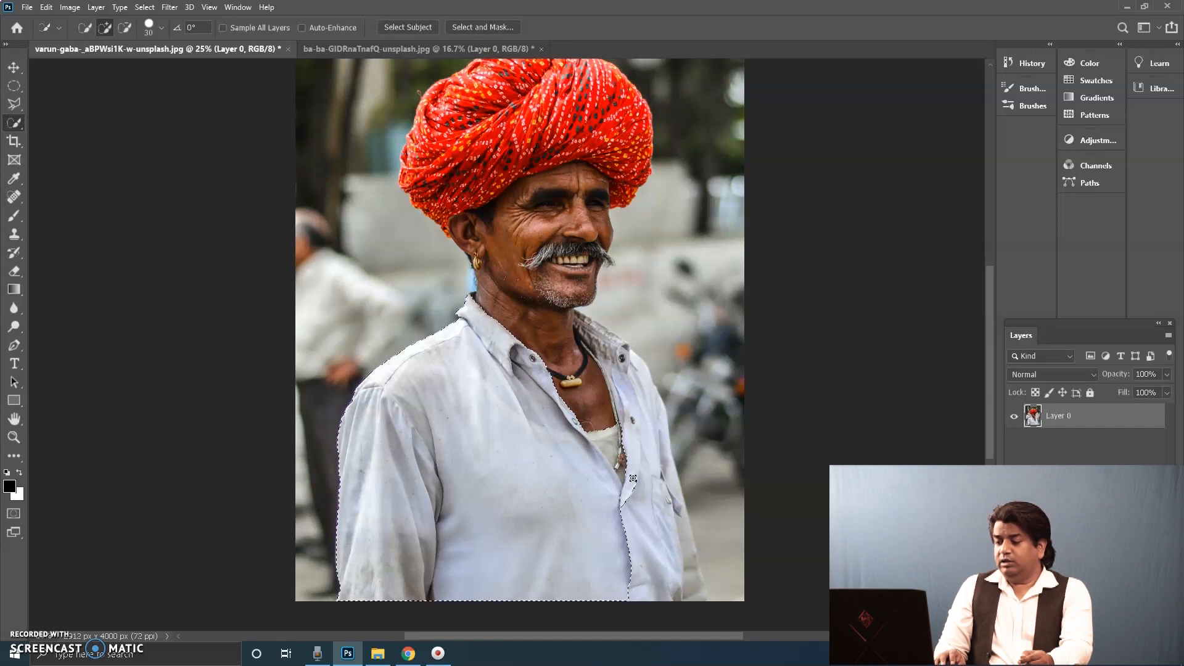
pyautogui.moveTo(633, 478)
pyautogui.mouseDown()
pyautogui.moveTo(643, 396)
pyautogui.moveTo(575, 316)
pyautogui.mouseUp()
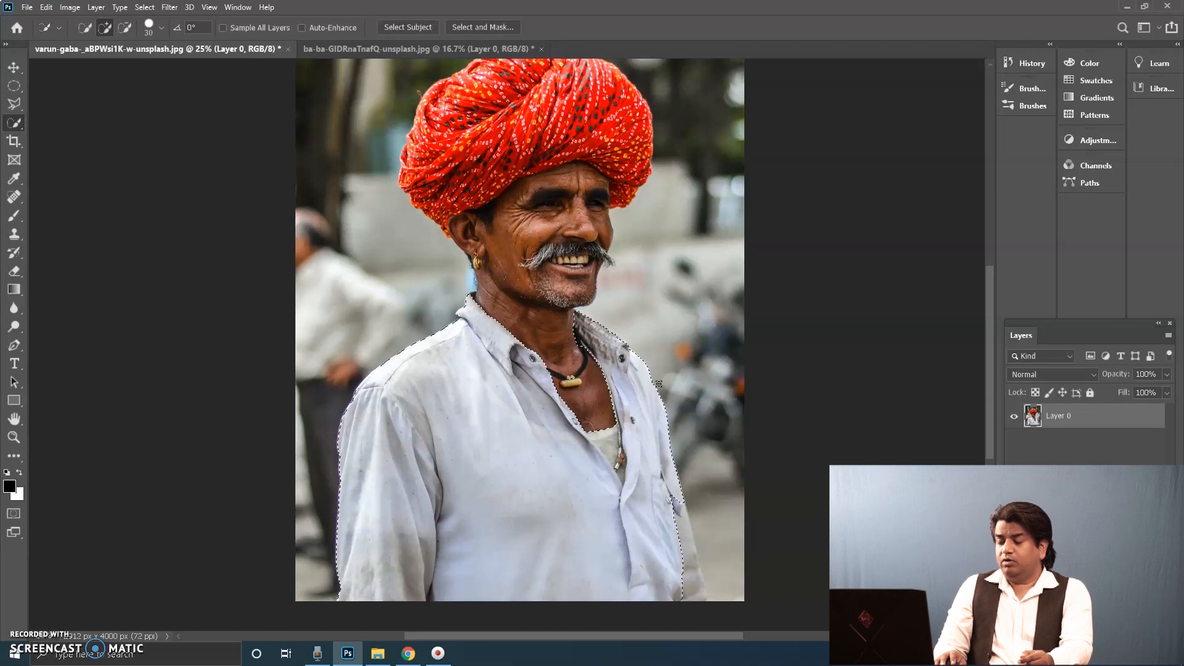
pyautogui.moveTo(688, 557); pyautogui.dragTo(698, 596)
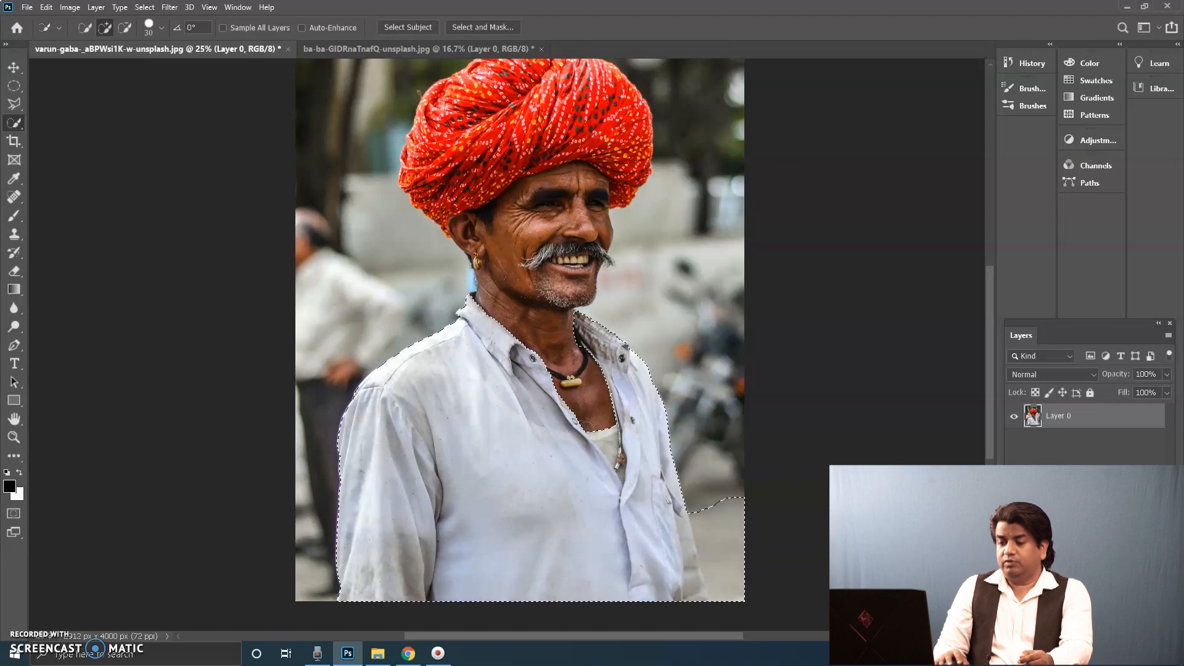
# Subtract the undershirt and the silver chain at the open neckline from the shirt selection with the Quick Selection tool.
pyautogui.click(14, 436)
pyautogui.moveTo(575, 425); pyautogui.dragTo(647, 481)
pyautogui.moveTo(717, 497); pyautogui.dragTo(567, 281)
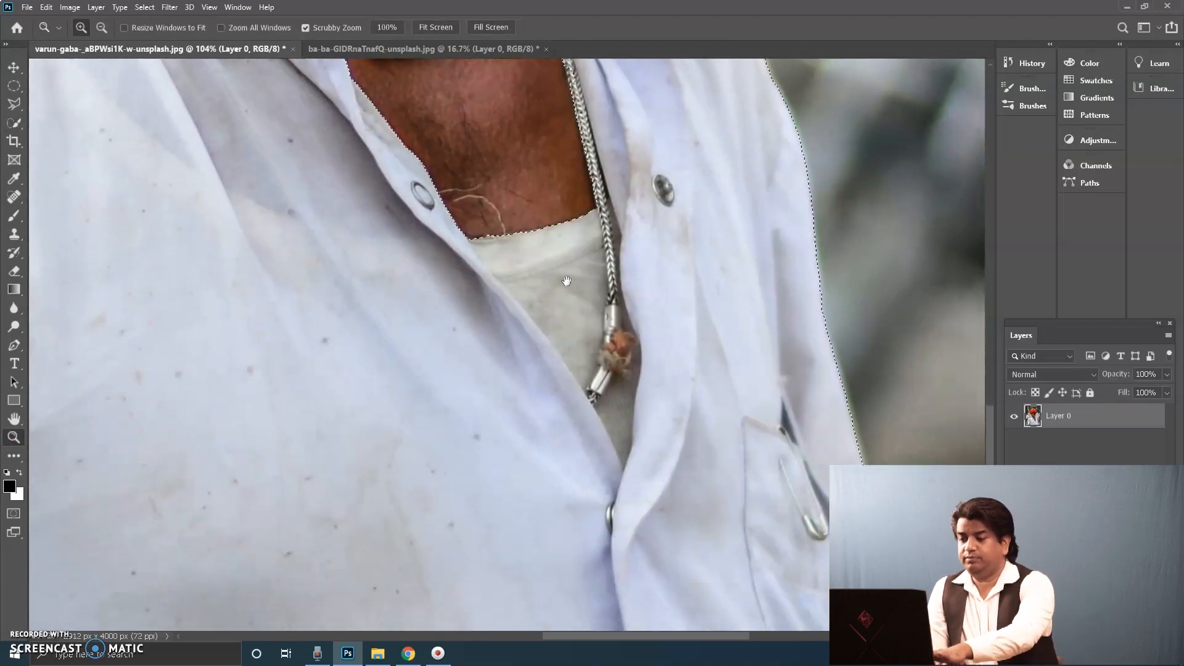
pyautogui.click(22, 127)
pyautogui.click(77, 142)
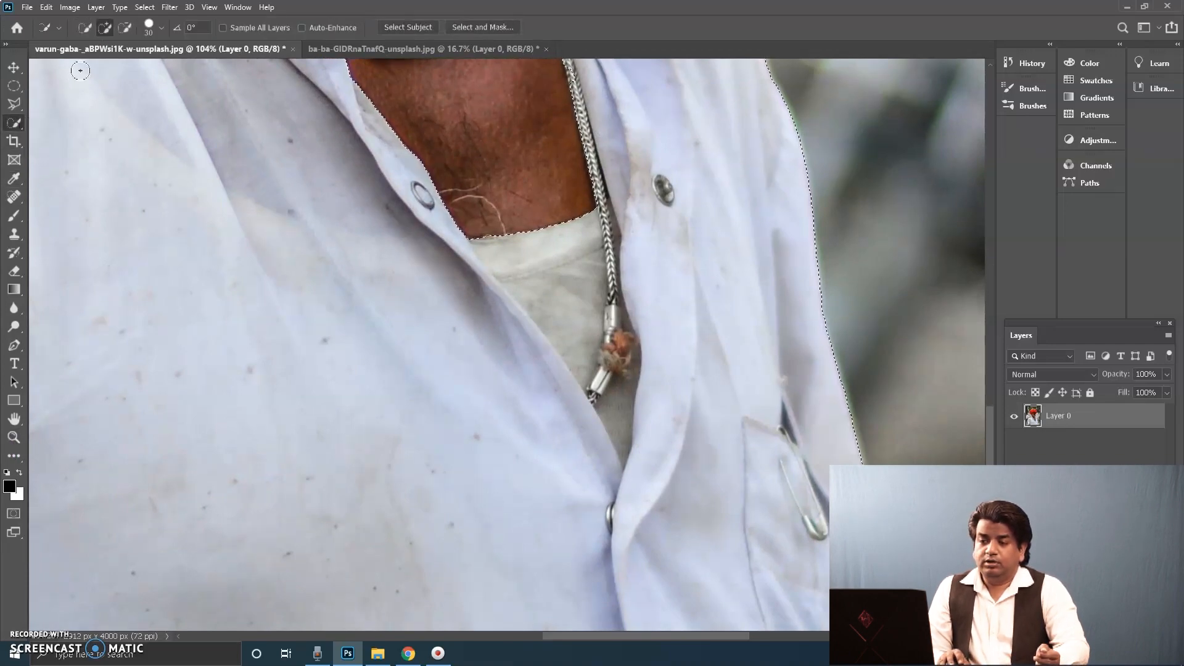
pyautogui.click(125, 27)
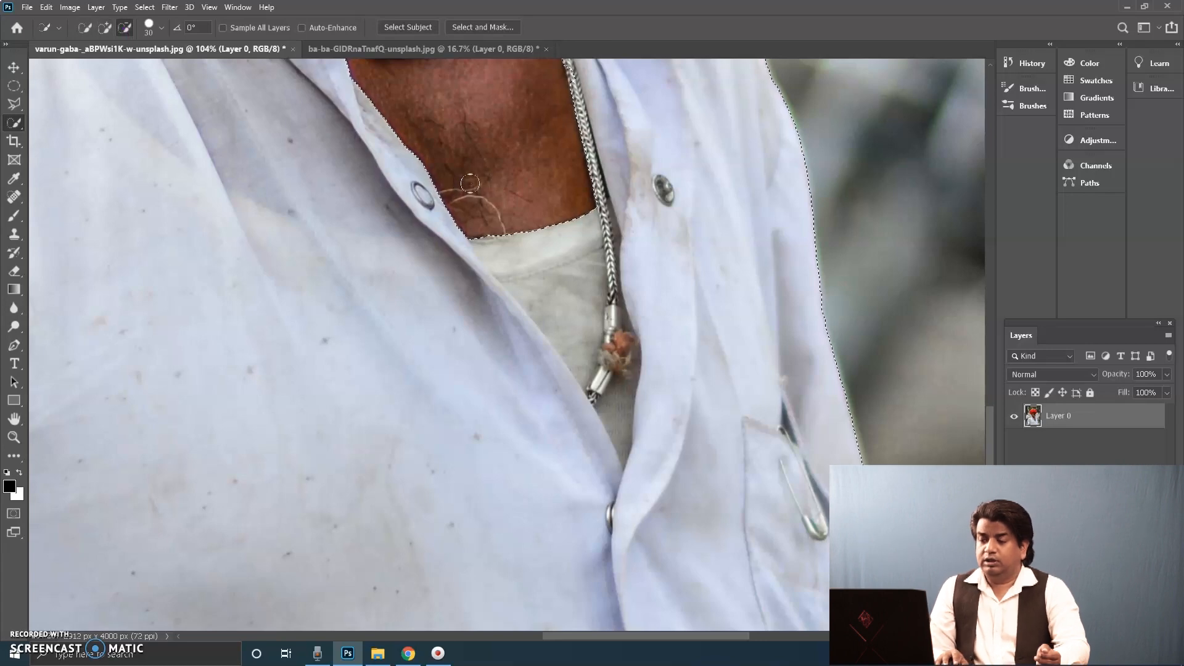
pyautogui.moveTo(491, 254)
pyautogui.mouseDown()
pyautogui.moveTo(524, 268)
pyautogui.moveTo(584, 259)
pyautogui.mouseUp()
pyautogui.moveTo(598, 356); pyautogui.dragTo(608, 315)
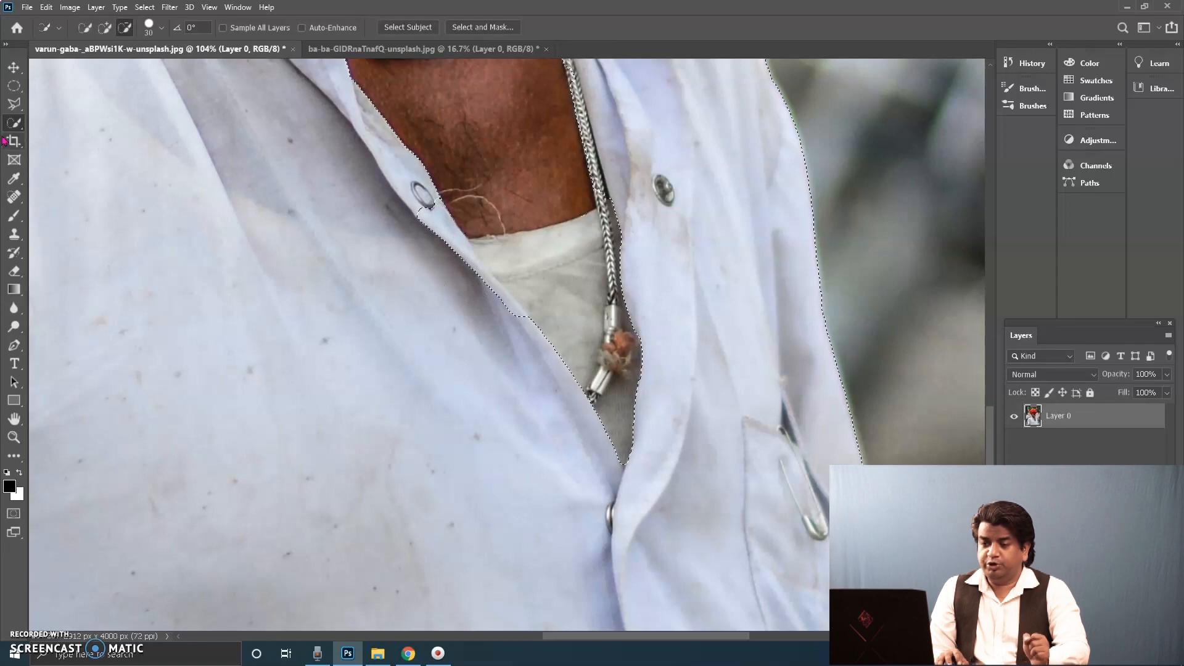
# Reduce the Quick Selection brush to 10 and add the missed shirt edge around the neckline button back to the selection.
pyautogui.click(107, 30)
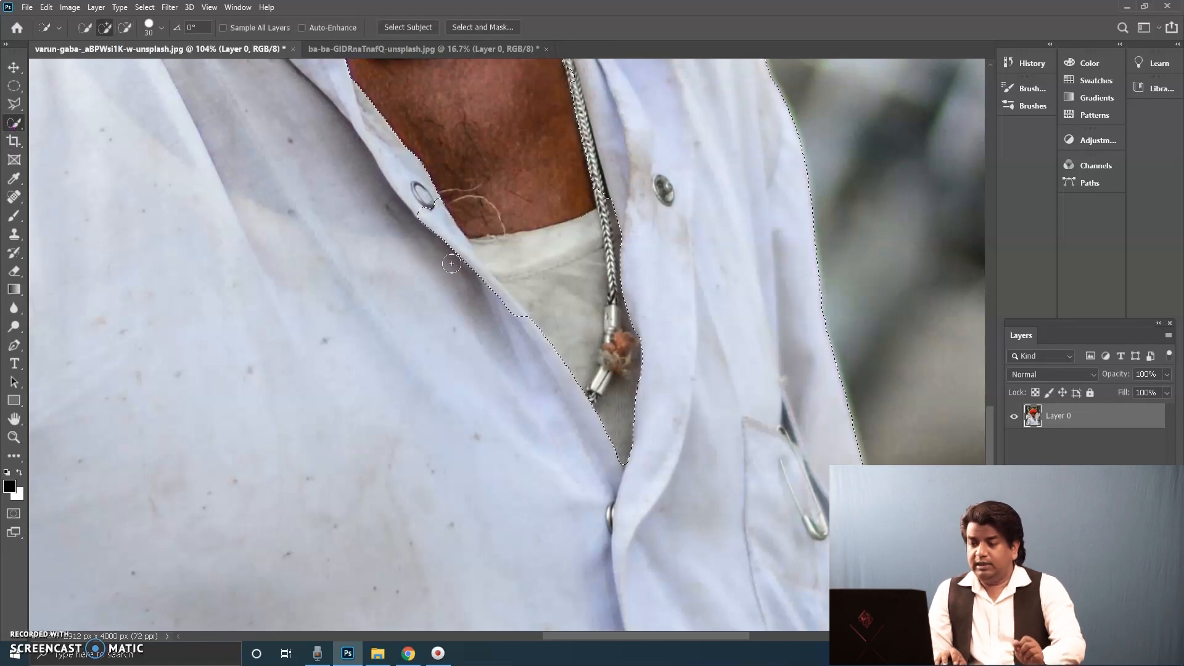
pyautogui.press('[')
pyautogui.press('[')
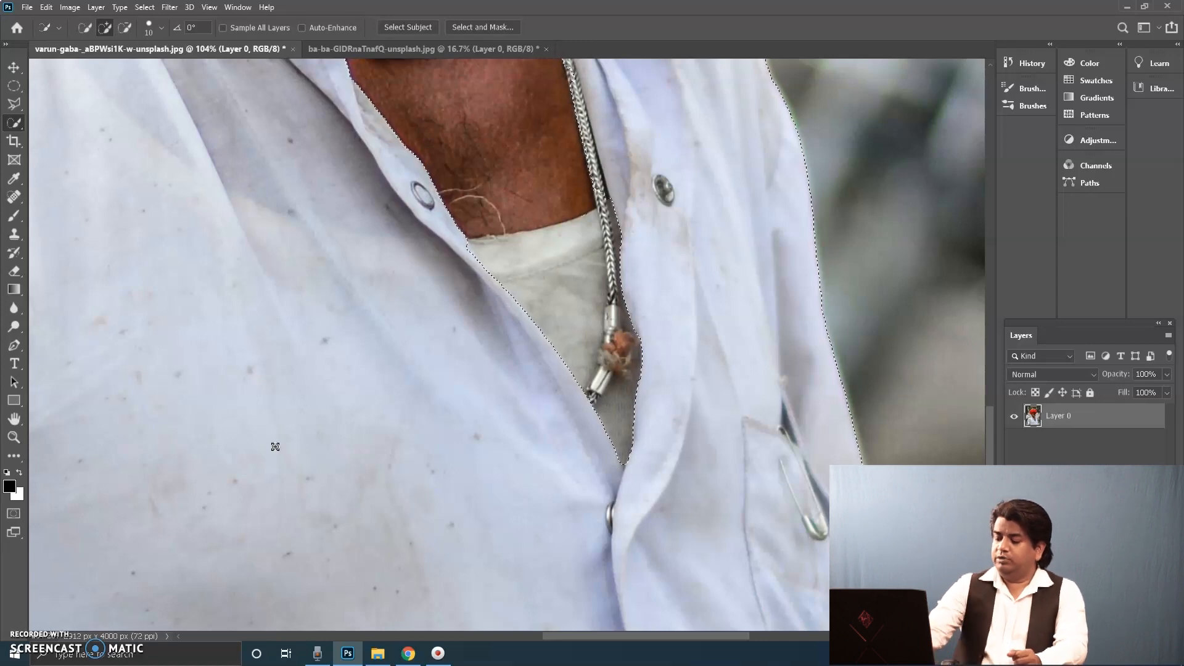
# Subtract the grey background beside the sleeve at the photo's lower right corner from the shirt selection and check the whole outline.
pyautogui.hotkey('ctrl', '-')
pyautogui.hotkey('ctrl', '-')
pyautogui.hotkey('ctrl', '-')
pyautogui.hotkey('ctrl', '-')
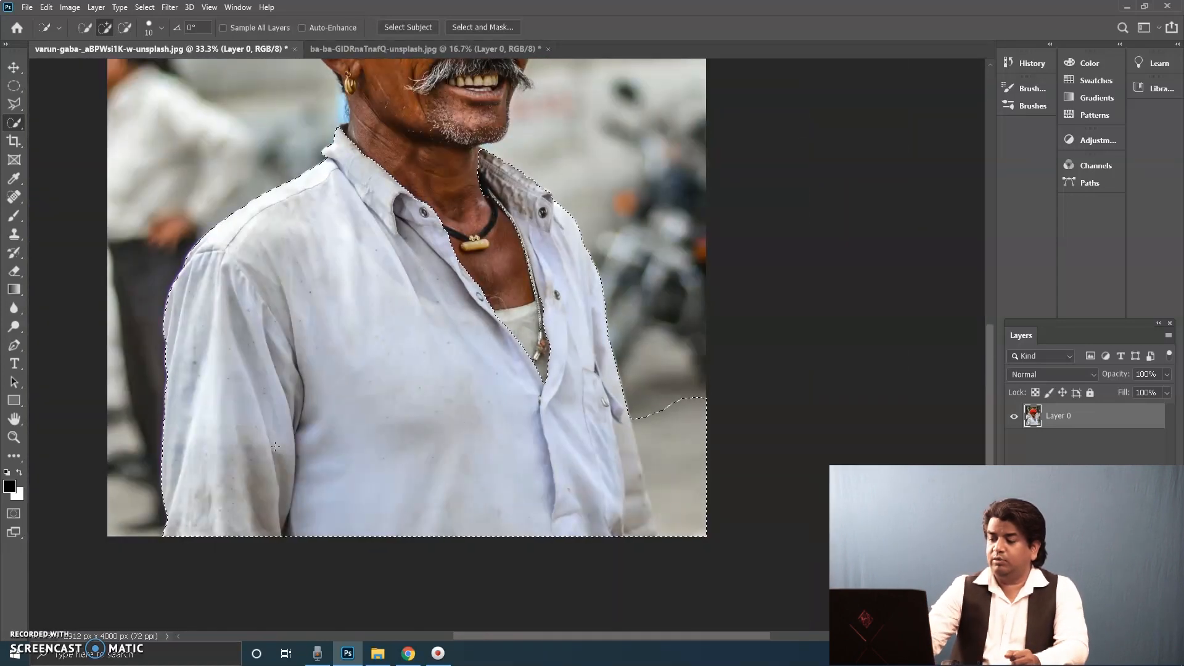
pyautogui.hotkey('ctrl', '+')
pyautogui.hotkey('ctrl', '+')
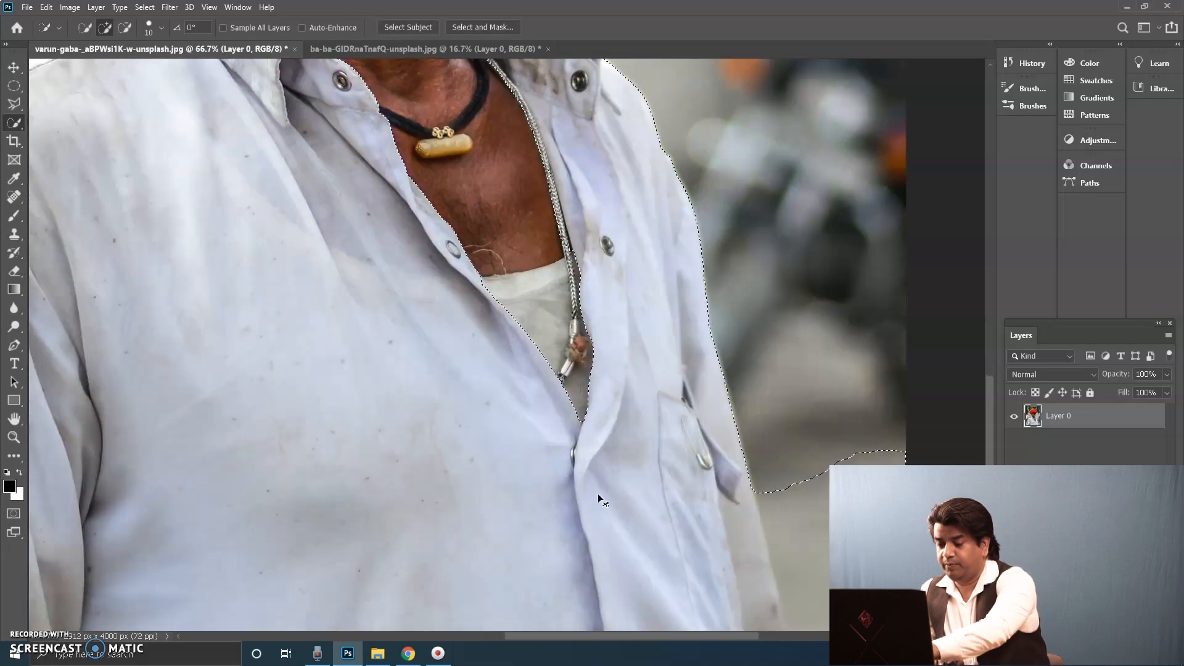
pyautogui.moveTo(636, 480); pyautogui.dragTo(383, 267)
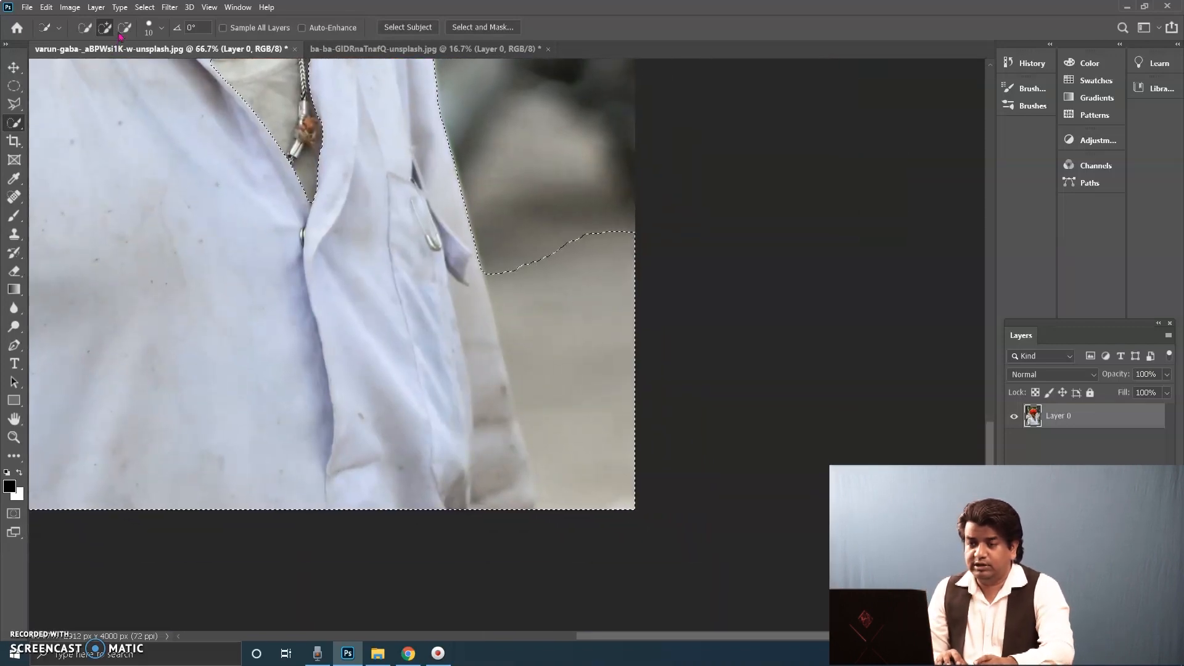
pyautogui.press('alt')
pyautogui.moveTo(543, 284)
pyautogui.mouseDown()
pyautogui.moveTo(564, 337)
pyautogui.moveTo(582, 462)
pyautogui.mouseUp()
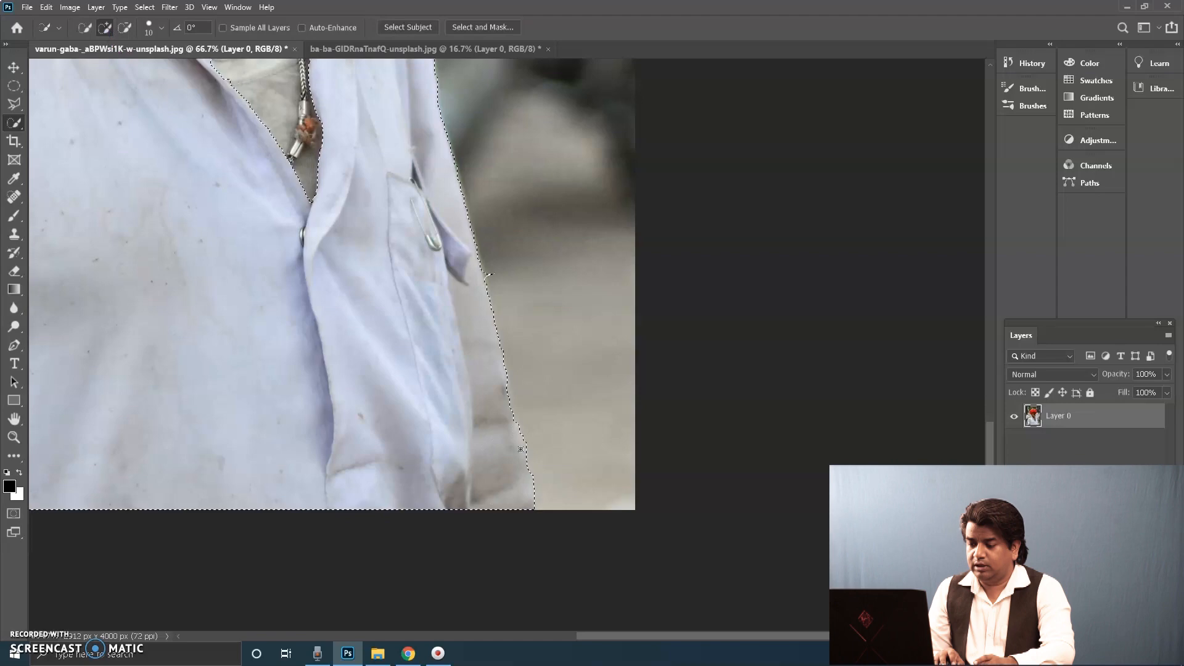
pyautogui.hotkey('ctrl', '-')
pyautogui.hotkey('ctrl', '-')
pyautogui.hotkey('ctrl', '-')
pyautogui.hotkey('ctrl', '-')
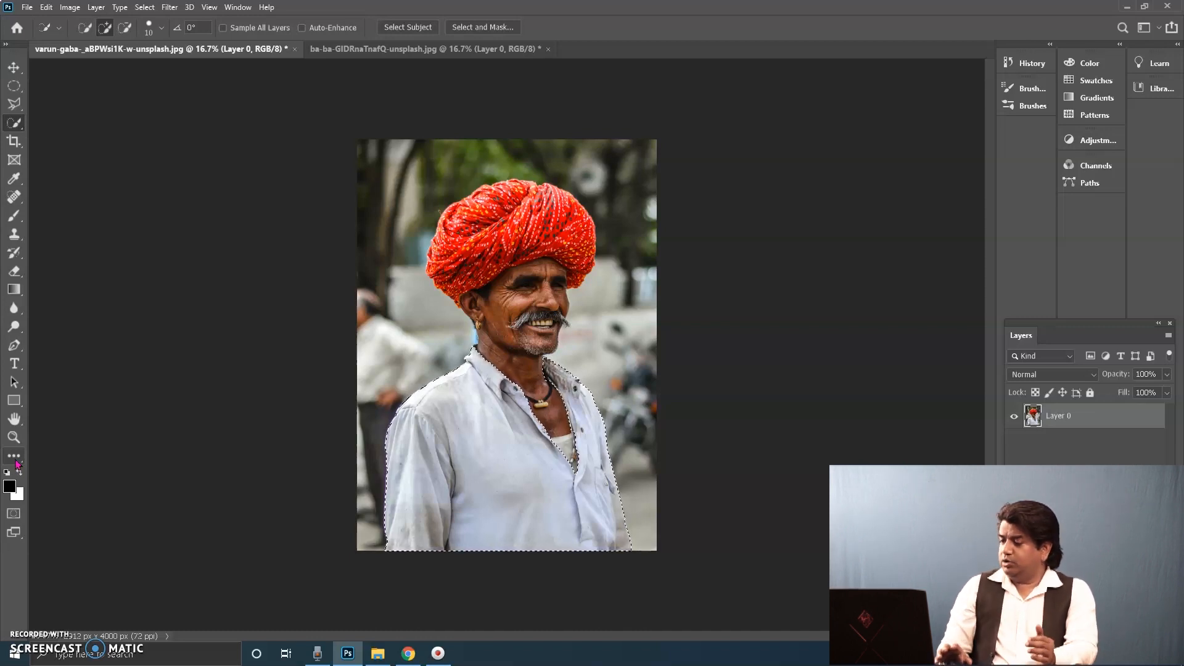
pyautogui.click(13, 66)
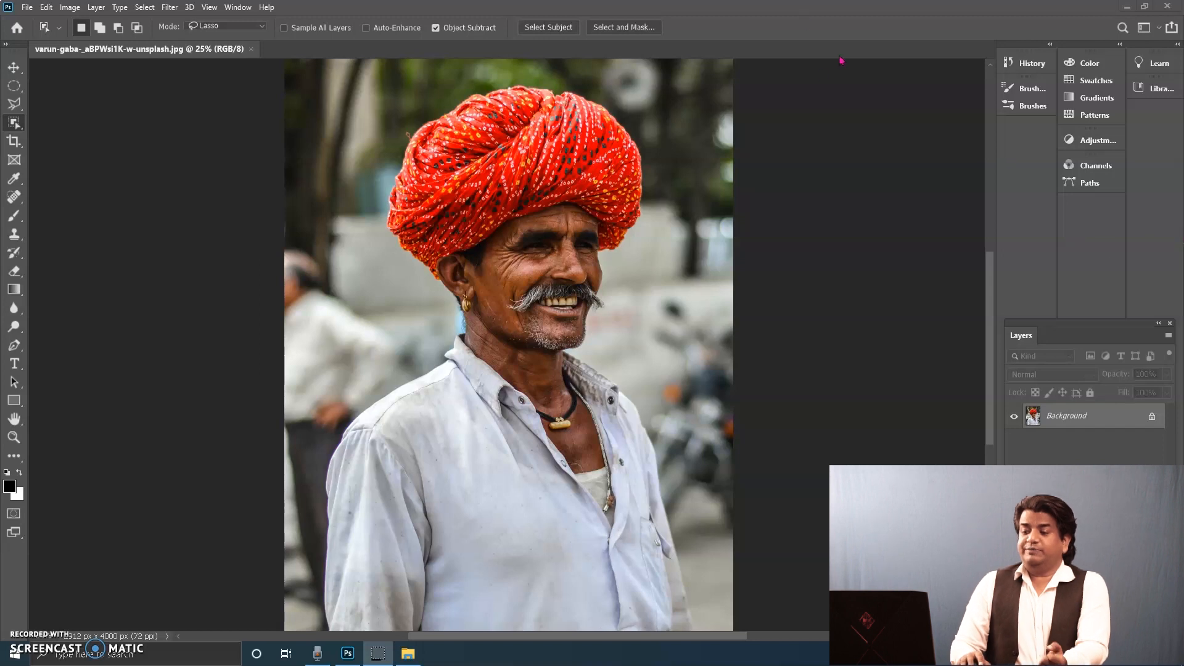
# Select the man automatically using Select Subject with the Object Selection tool.
pyautogui.click(12, 128)
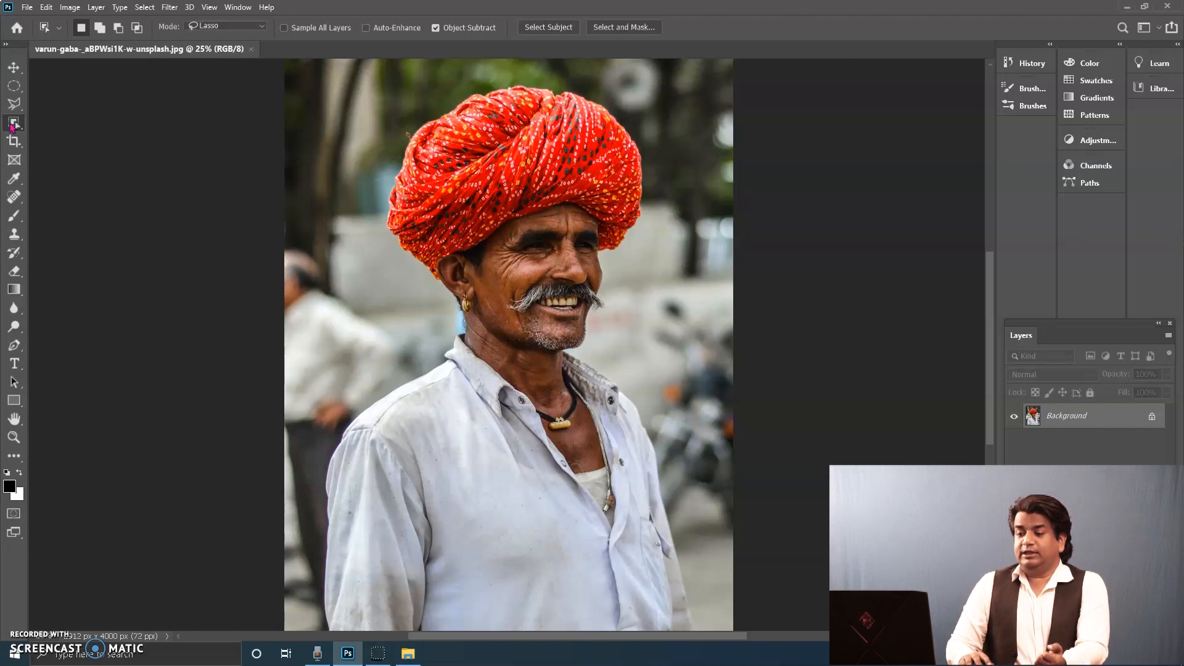
pyautogui.rightClick(12, 128)
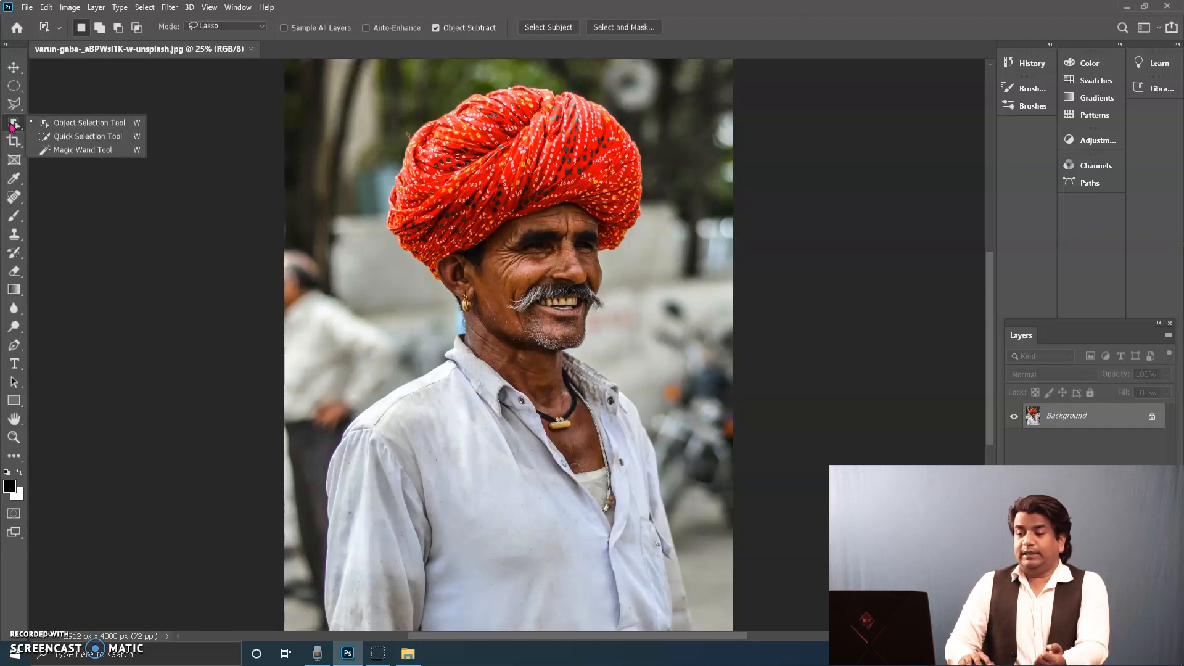
pyautogui.click(113, 127)
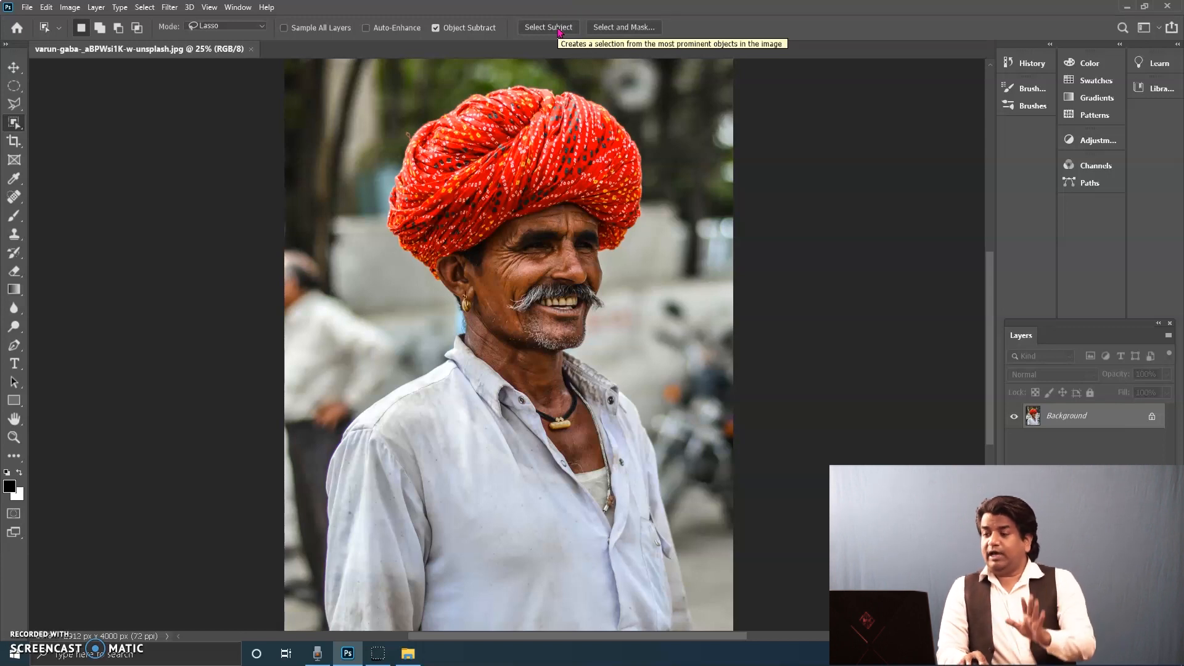
pyautogui.click(548, 29)
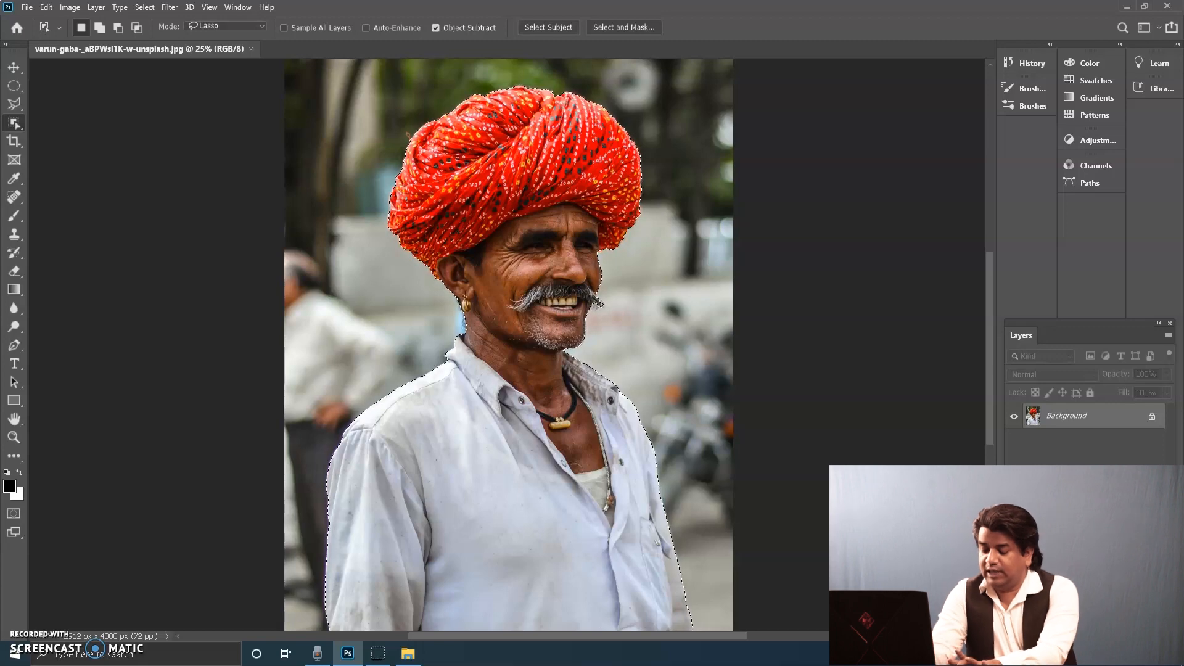
# Create a white 2409 x 3620 pixel document at 72 pixels/inch and paste the copied man into it.
pyautogui.hotkey('ctrl', 'n')
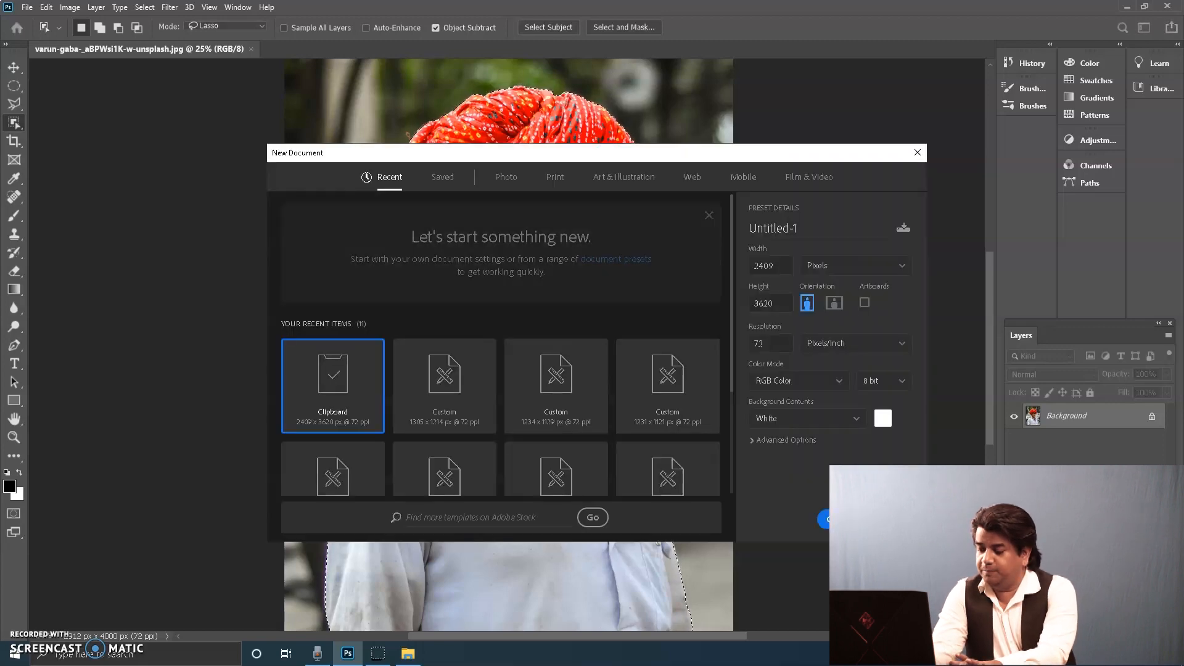
pyautogui.press('Return')
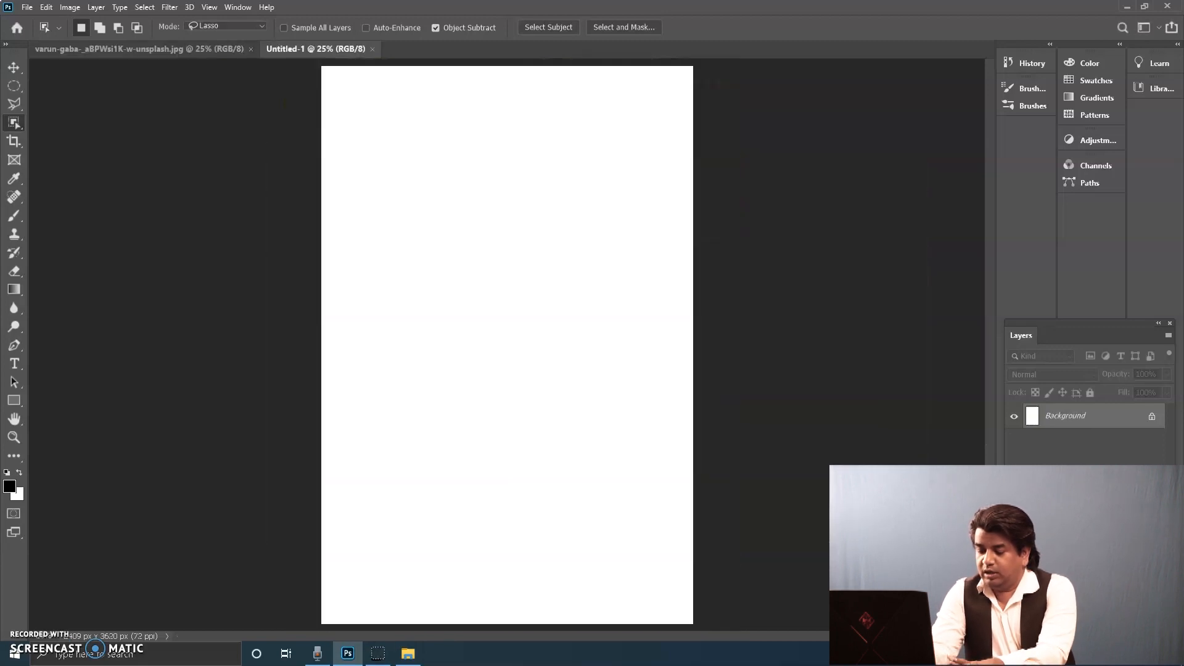
pyautogui.hotkey('ctrl', 'v')
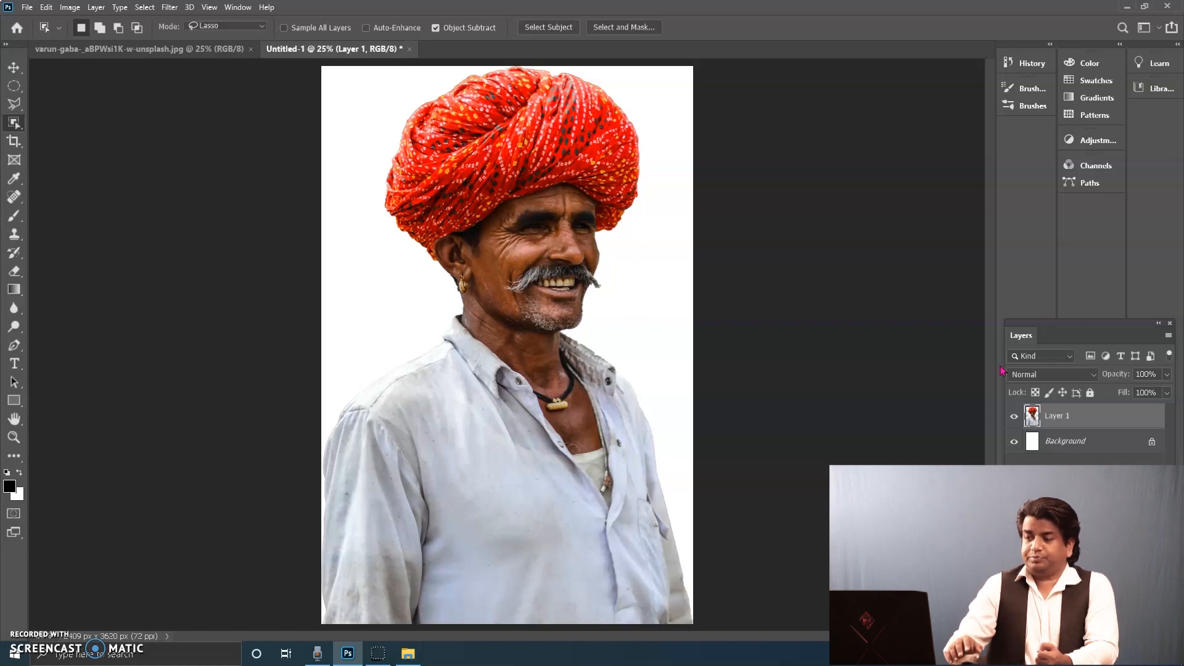
# Return to the original portrait photo, clear its selection, and open it in the Select and Mask workspace.
pyautogui.click(148, 49)
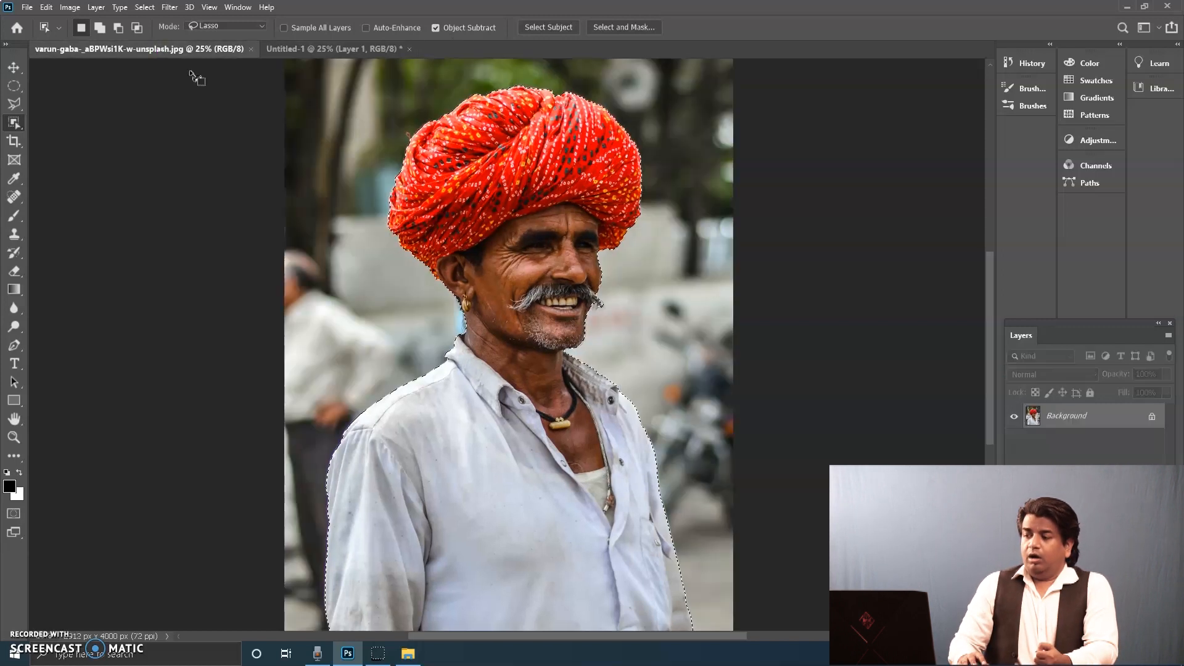
pyautogui.hotkey('ctrl', 'd')
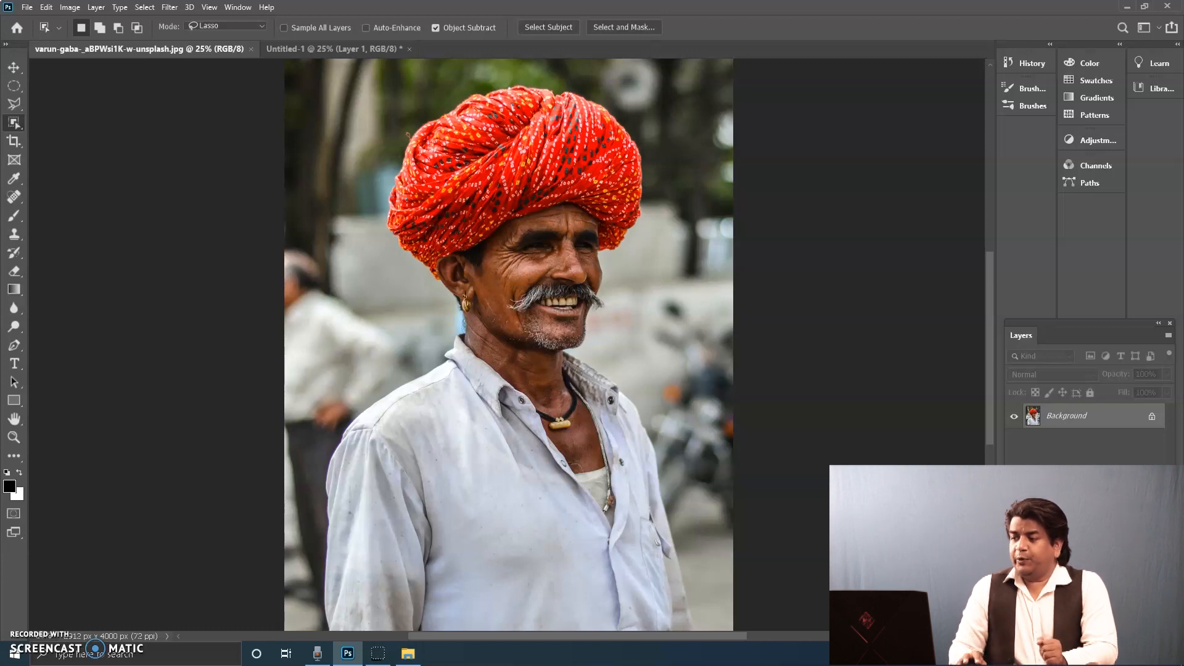
pyautogui.click(635, 27)
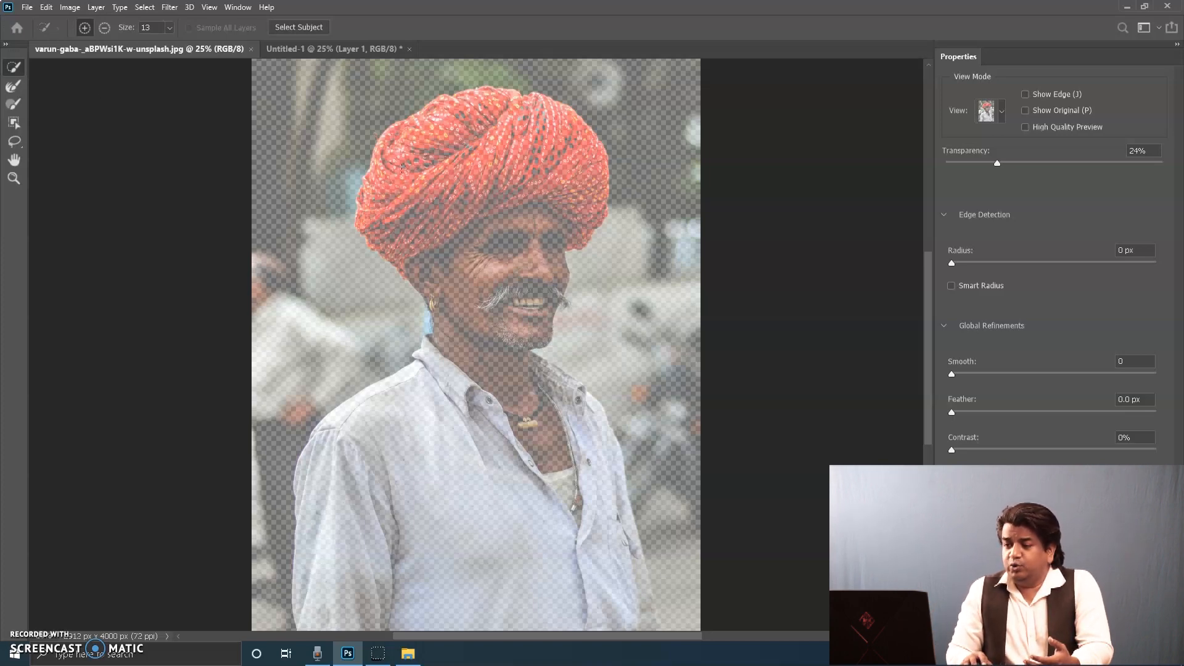
# Brush the turban, ear, face and neck into the selection with the Quick Selection tool at size 13.
pyautogui.moveTo(388, 180)
pyautogui.mouseDown()
pyautogui.moveTo(430, 198)
pyautogui.moveTo(394, 151)
pyautogui.moveTo(409, 127)
pyautogui.moveTo(383, 135)
pyautogui.moveTo(448, 101)
pyautogui.moveTo(551, 101)
pyautogui.moveTo(597, 143)
pyautogui.moveTo(605, 193)
pyautogui.moveTo(587, 236)
pyautogui.moveTo(586, 162)
pyautogui.moveTo(494, 234)
pyautogui.moveTo(454, 215)
pyautogui.moveTo(489, 194)
pyautogui.moveTo(445, 229)
pyautogui.moveTo(492, 202)
pyautogui.moveTo(491, 192)
pyautogui.moveTo(444, 192)
pyautogui.moveTo(515, 152)
pyautogui.moveTo(463, 153)
pyautogui.moveTo(494, 132)
pyautogui.mouseUp()
pyautogui.moveTo(401, 184); pyautogui.dragTo(370, 188)
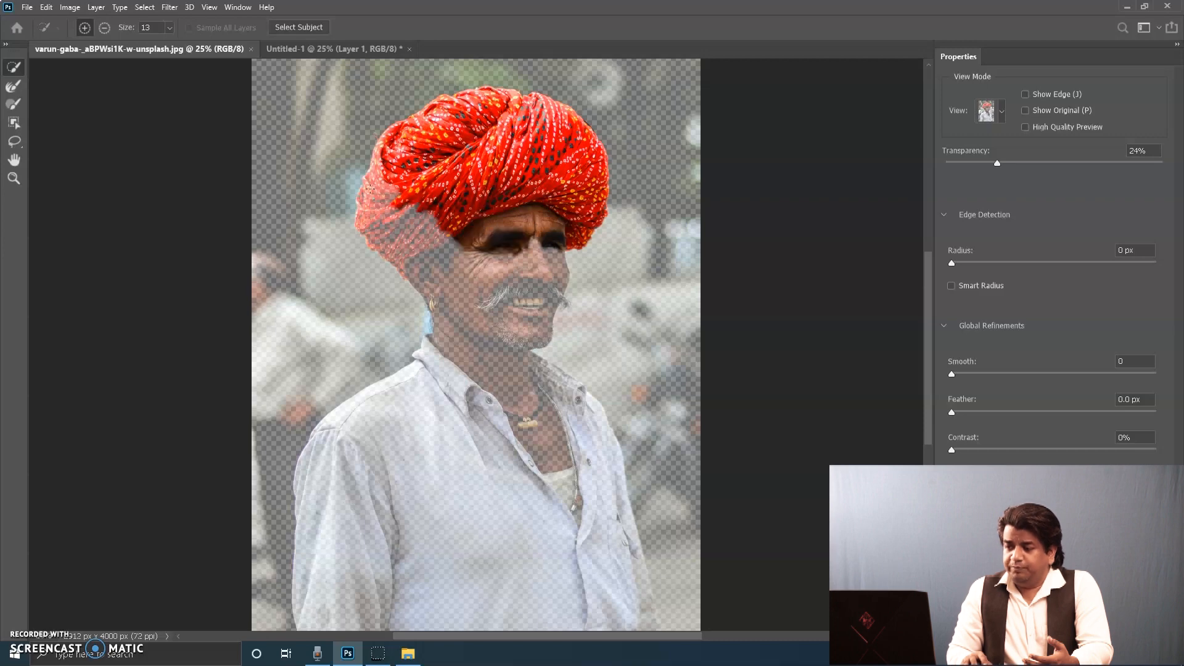
pyautogui.moveTo(380, 161)
pyautogui.mouseDown()
pyautogui.moveTo(380, 146)
pyautogui.moveTo(404, 226)
pyautogui.moveTo(377, 217)
pyautogui.moveTo(374, 196)
pyautogui.mouseUp()
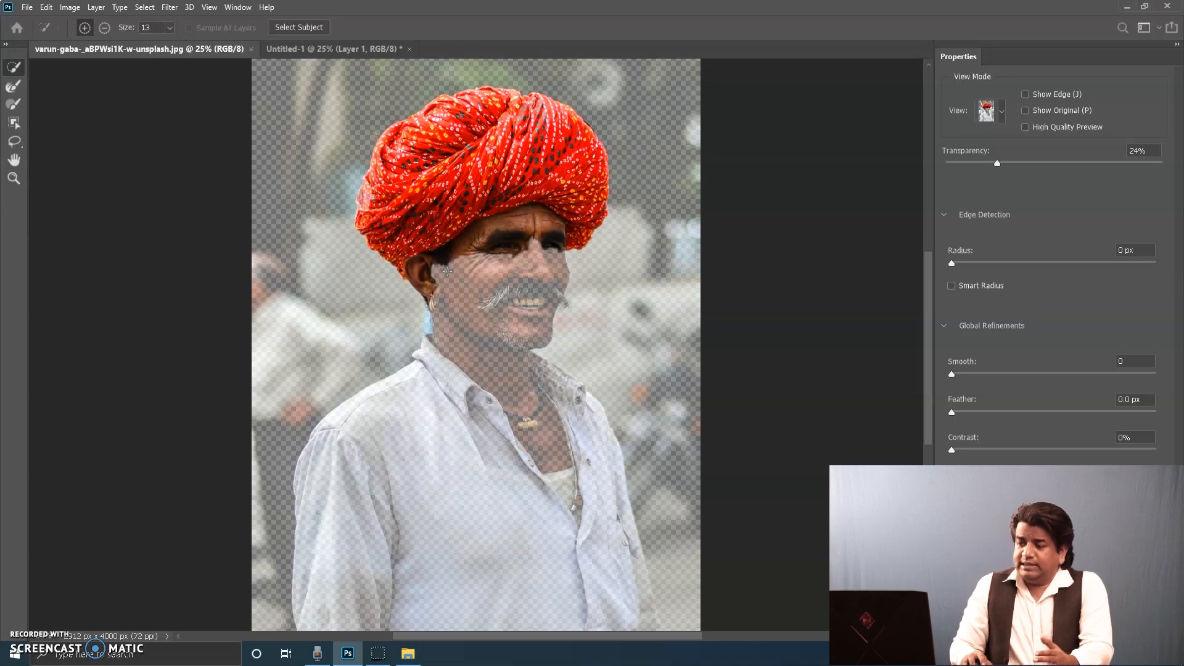
pyautogui.moveTo(448, 267)
pyautogui.mouseDown()
pyautogui.moveTo(487, 283)
pyautogui.moveTo(502, 379)
pyautogui.mouseUp()
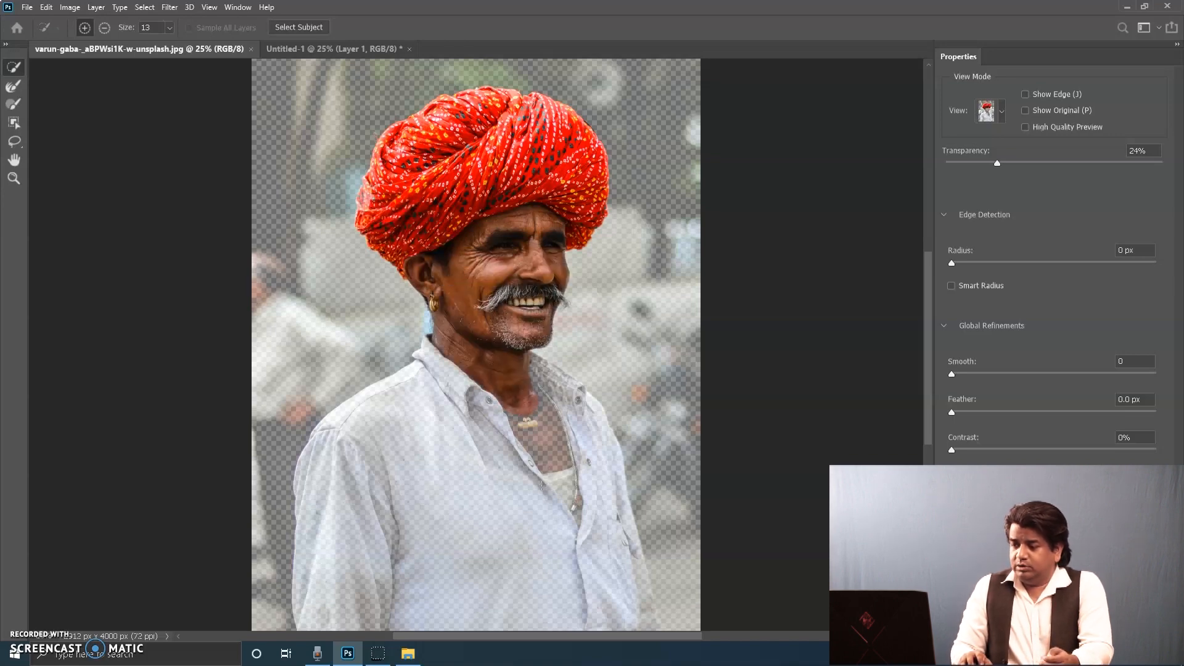
# Add the chest, necklace, undershirt and white shirt to the selection with the size 13 Quick Selection brush.
pyautogui.moveTo(542, 485); pyautogui.dragTo(541, 481)
pyautogui.moveTo(546, 374)
pyautogui.mouseDown()
pyautogui.moveTo(577, 406)
pyautogui.moveTo(595, 524)
pyautogui.moveTo(624, 577)
pyautogui.moveTo(597, 597)
pyautogui.moveTo(597, 643)
pyautogui.mouseUp()
pyautogui.moveTo(631, 562); pyautogui.dragTo(647, 636)
pyautogui.moveTo(522, 600); pyautogui.dragTo(555, 494)
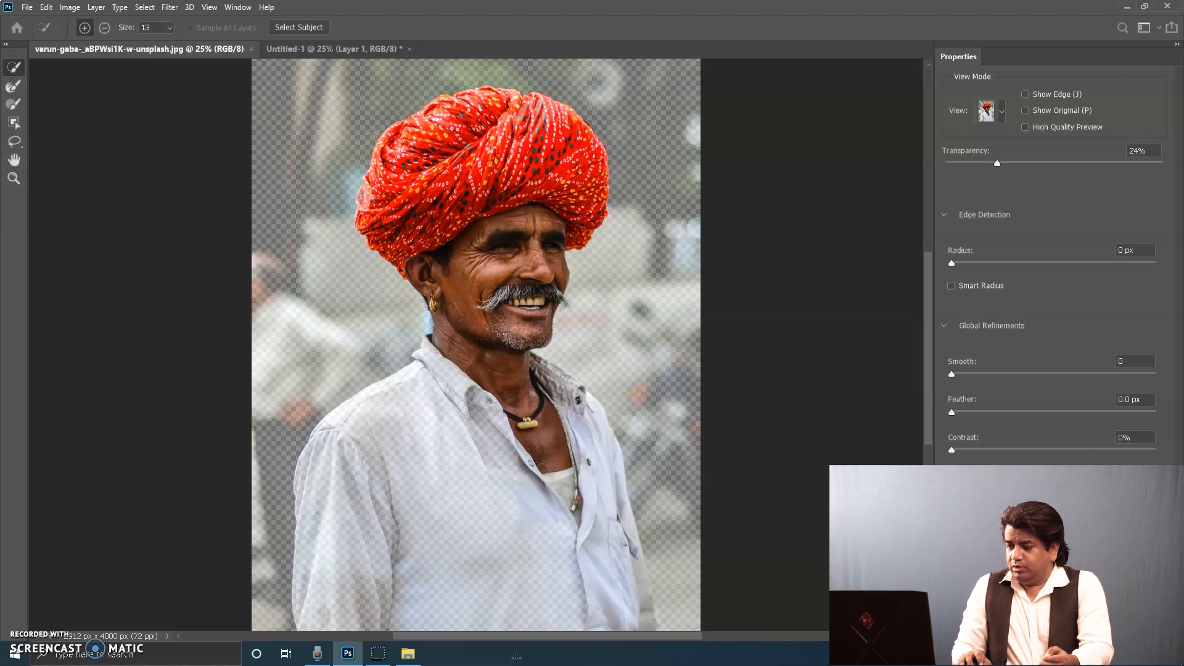
# Add the rest of the shirt's lower sleeve to the selection and output the selected man as a layer mask.
pyautogui.moveTo(362, 503); pyautogui.dragTo(362, 631)
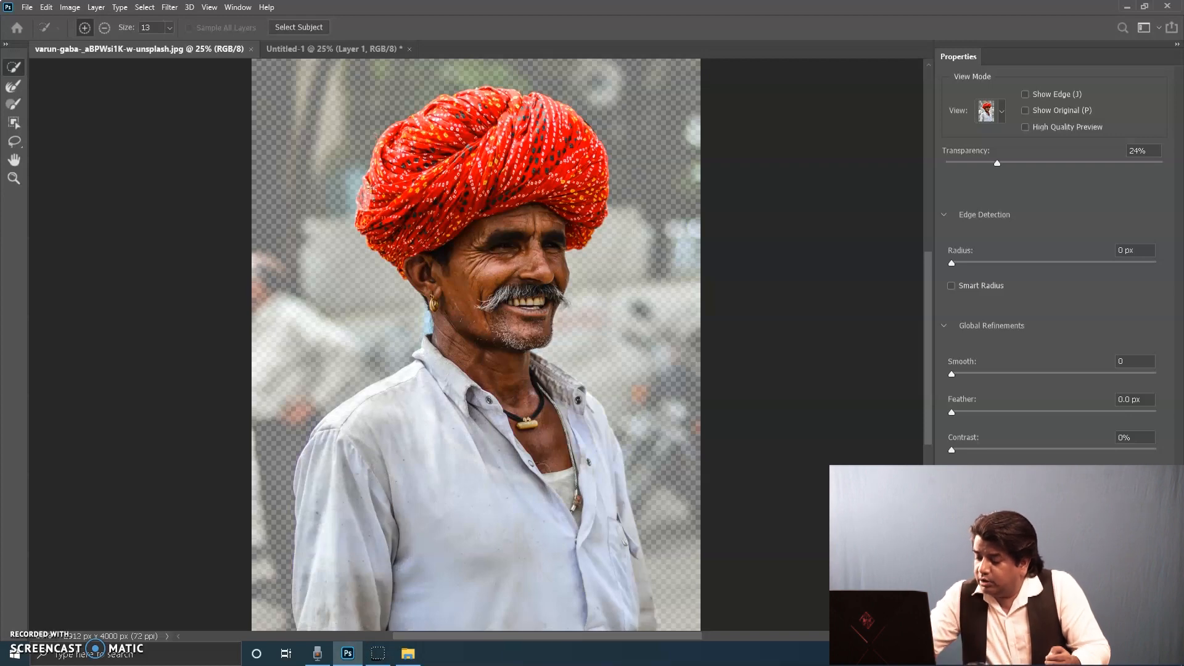
pyautogui.hotkey('ctrl', '+')
pyautogui.hotkey('ctrl', '+')
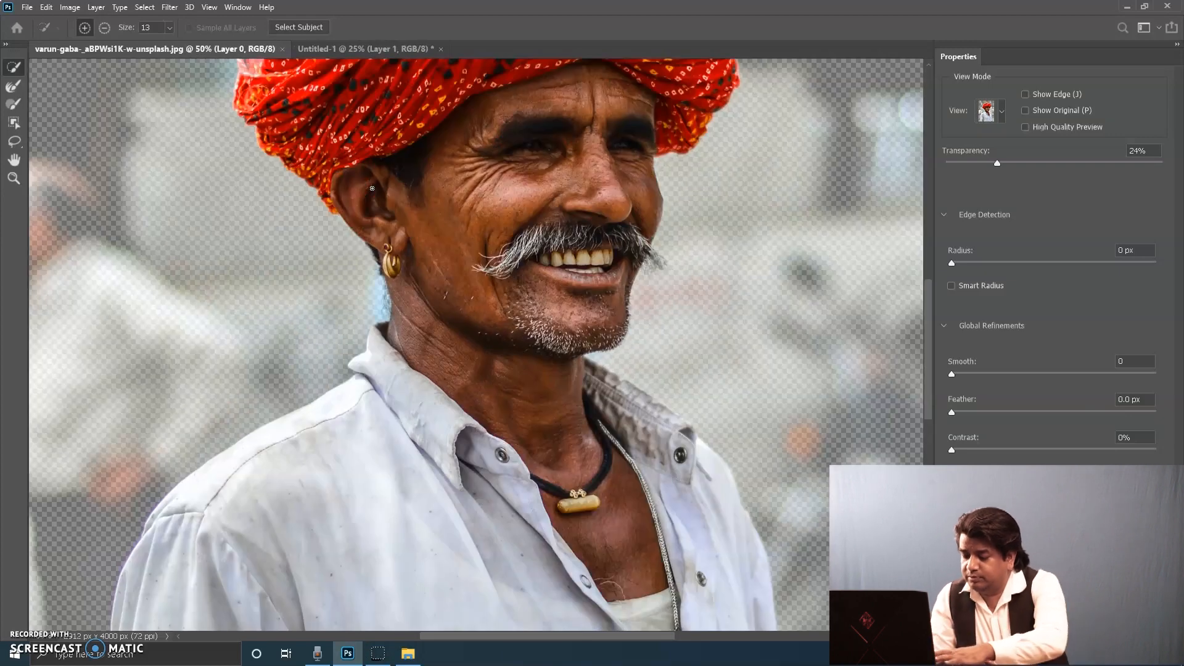
pyautogui.moveTo(334, 179)
pyautogui.mouseDown()
pyautogui.moveTo(481, 475)
pyautogui.moveTo(481, 456)
pyautogui.mouseUp()
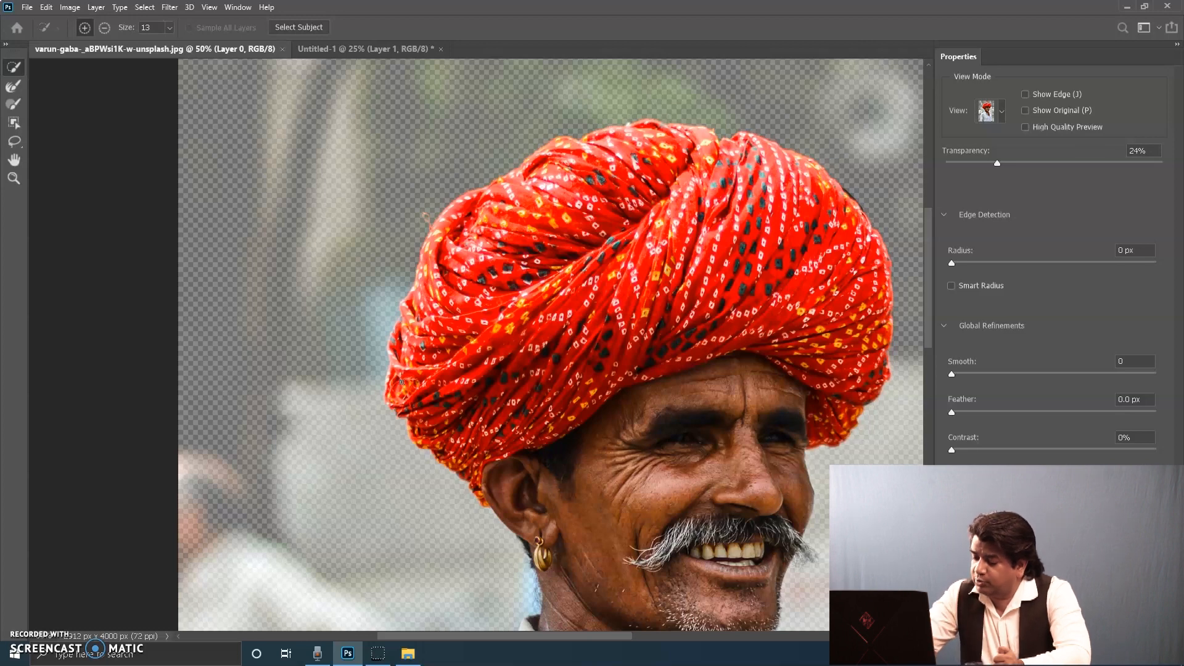
pyautogui.hotkey('ctrl', '+')
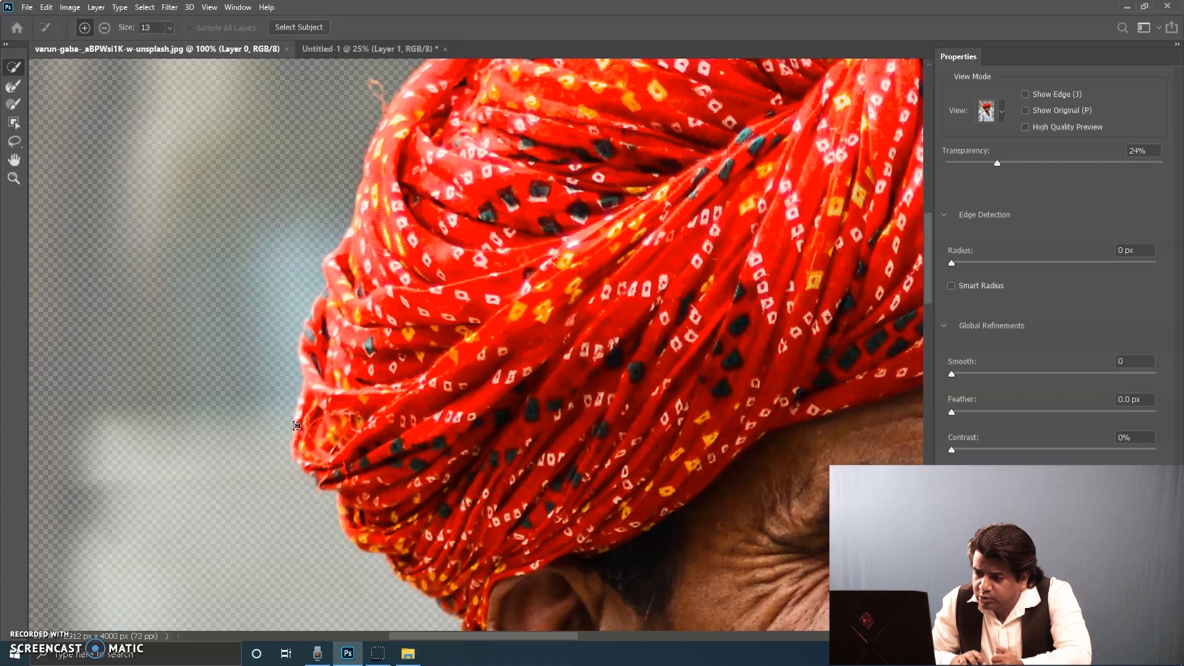
pyautogui.hotkey('ctrl', '-')
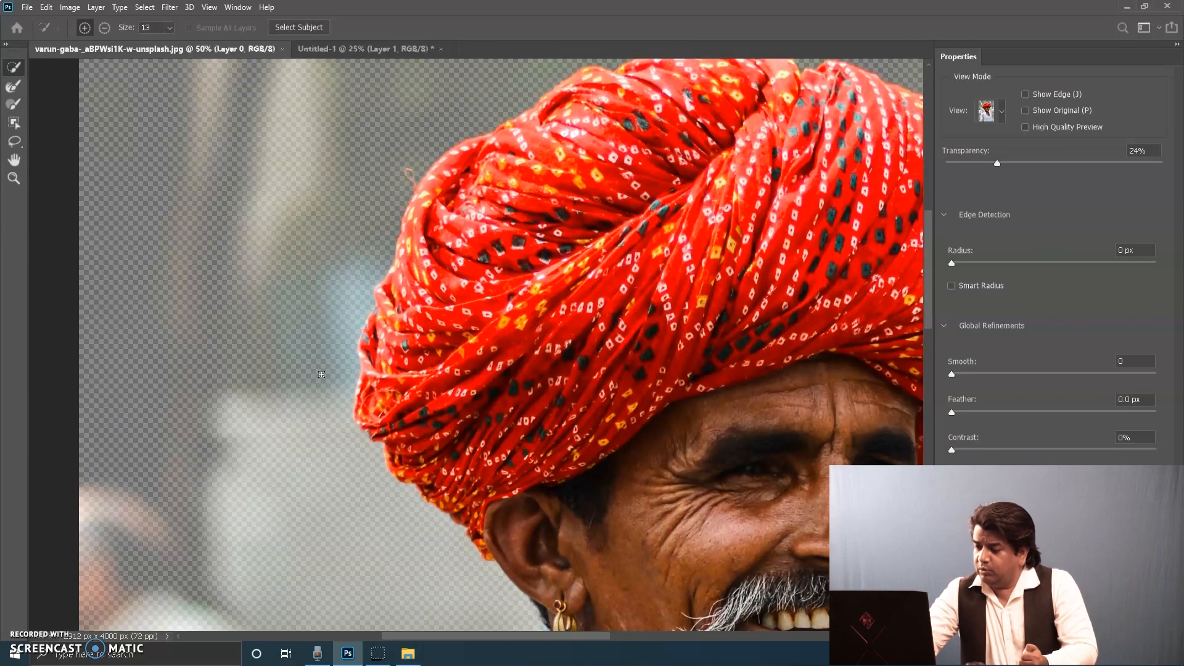
pyautogui.hotkey('ctrl', '-')
pyautogui.hotkey('ctrl', '-')
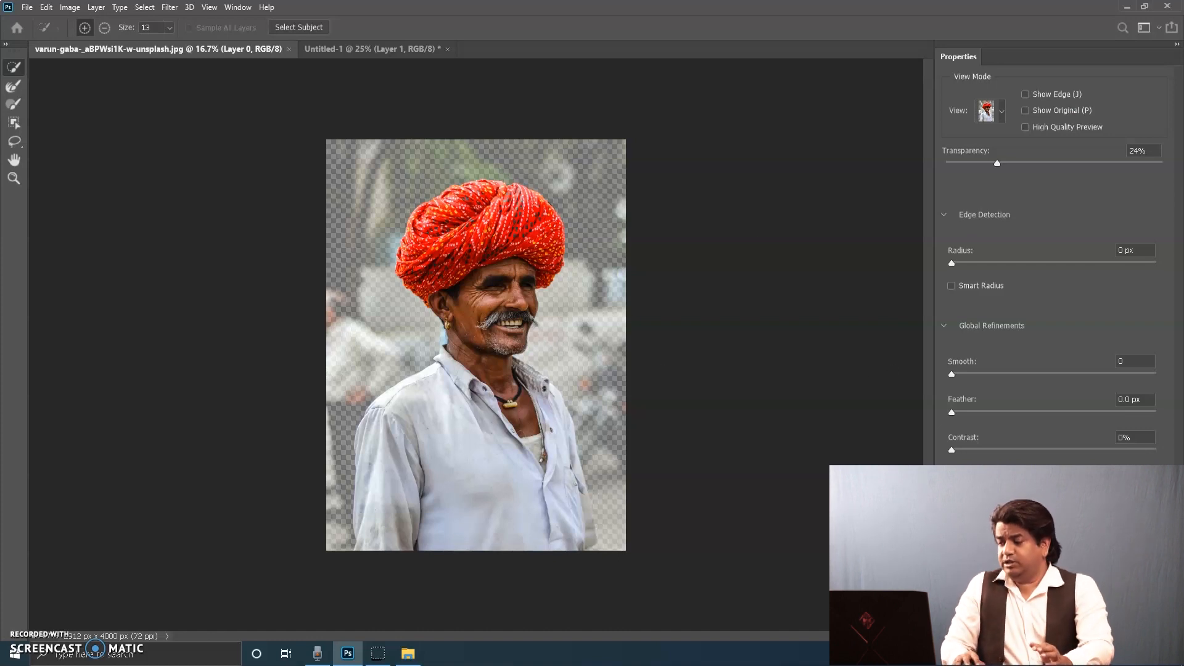
pyautogui.press('Return')
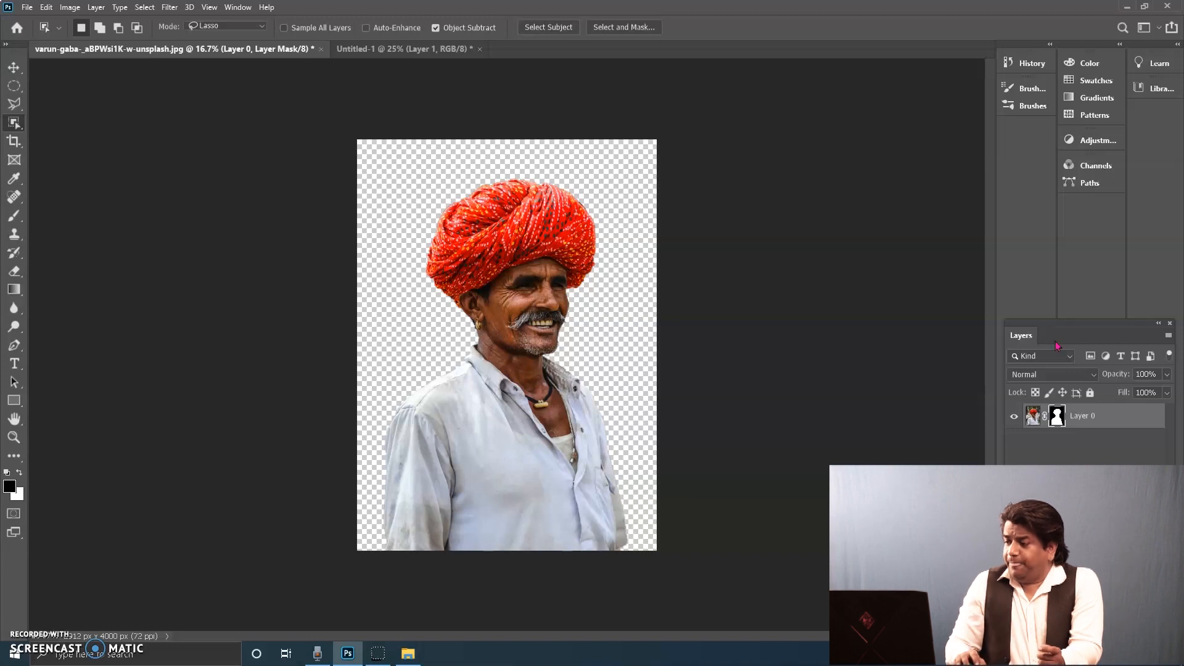
# Examine the masked cutout's edges up close around the face, the lower shirt sleeve and the turban.
pyautogui.moveTo(1057, 328); pyautogui.dragTo(820, 165)
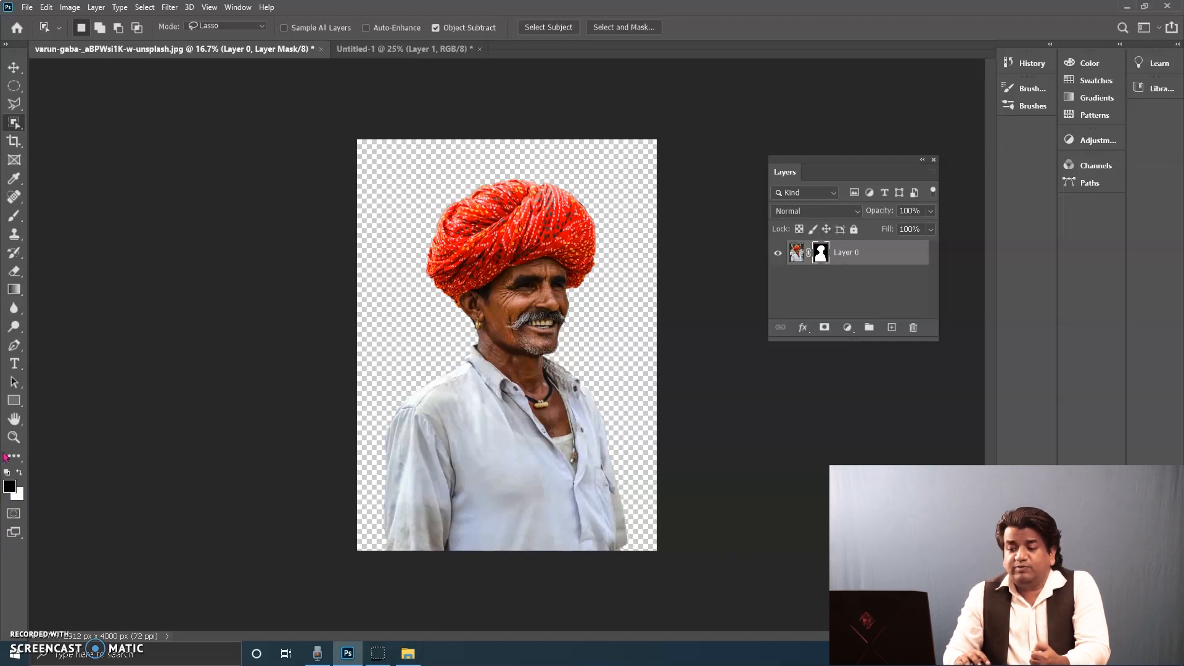
pyautogui.click(14, 437)
pyautogui.click(597, 361)
pyautogui.moveTo(438, 196)
pyautogui.mouseDown()
pyautogui.moveTo(478, 233)
pyautogui.moveTo(468, 207)
pyautogui.moveTo(453, 206)
pyautogui.mouseUp()
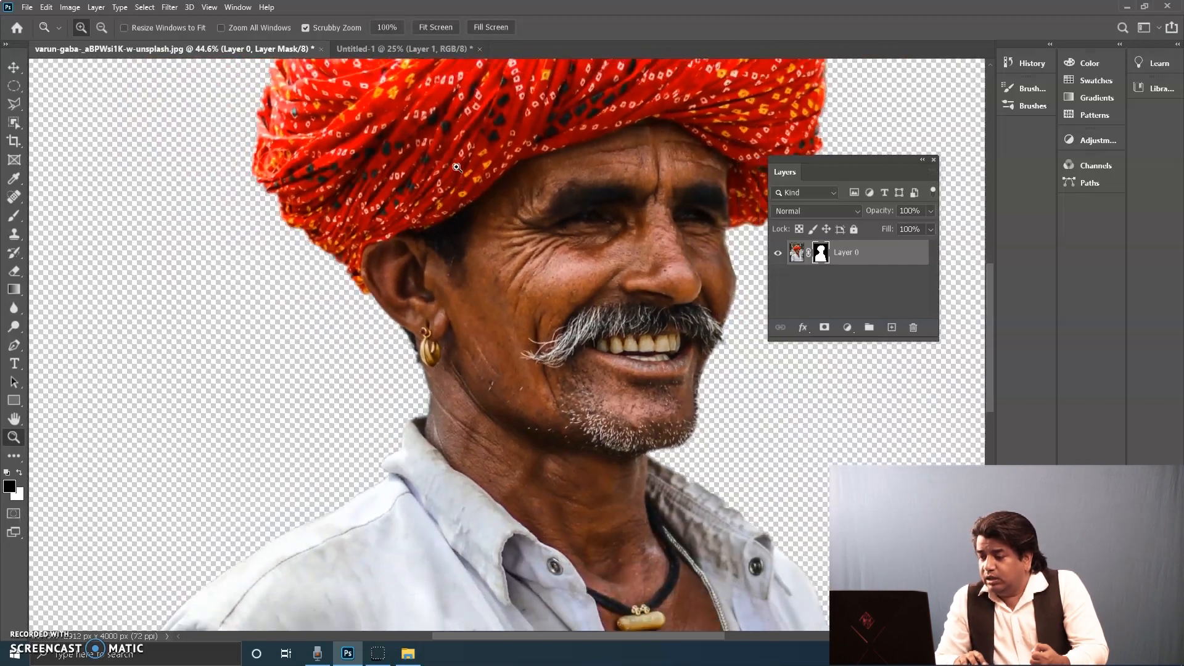
pyautogui.moveTo(741, 555); pyautogui.dragTo(529, 93)
pyautogui.moveTo(508, 262); pyautogui.dragTo(511, 195)
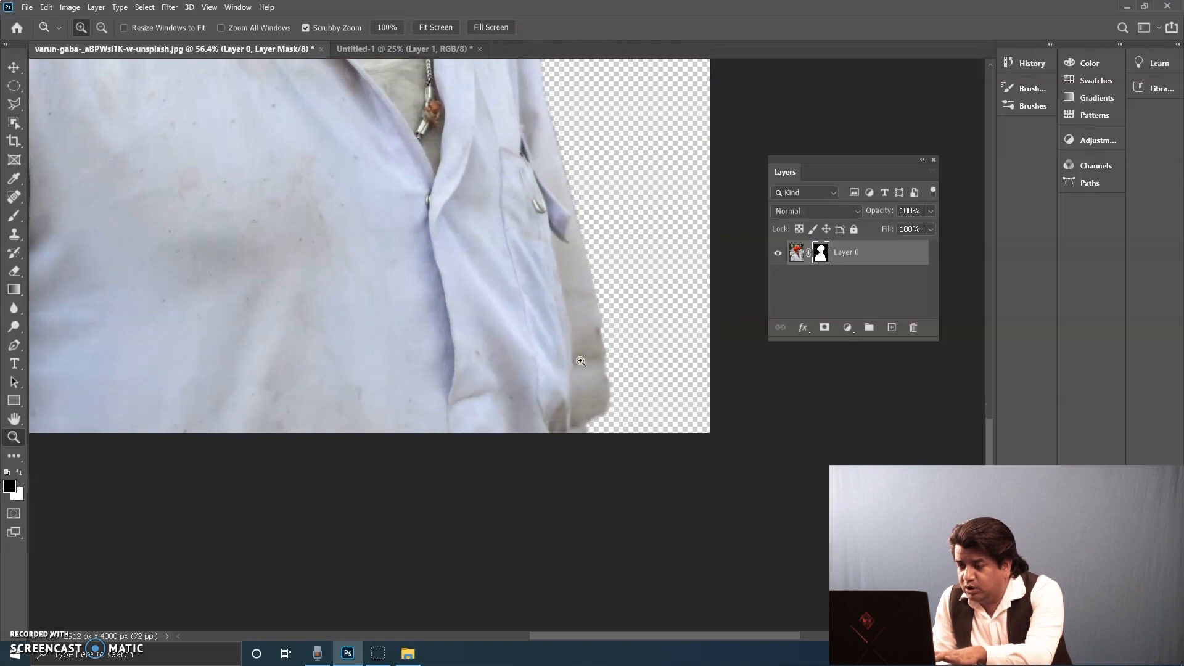
pyautogui.moveTo(506, 354); pyautogui.dragTo(769, 354)
pyautogui.moveTo(435, 297)
pyautogui.mouseDown()
pyautogui.moveTo(536, 393)
pyautogui.moveTo(513, 562)
pyautogui.moveTo(361, 484)
pyautogui.mouseUp()
pyautogui.moveTo(449, 156); pyautogui.dragTo(454, 315)
pyautogui.moveTo(482, 198); pyautogui.dragTo(446, 367)
pyautogui.moveTo(512, 394); pyautogui.dragTo(367, 328)
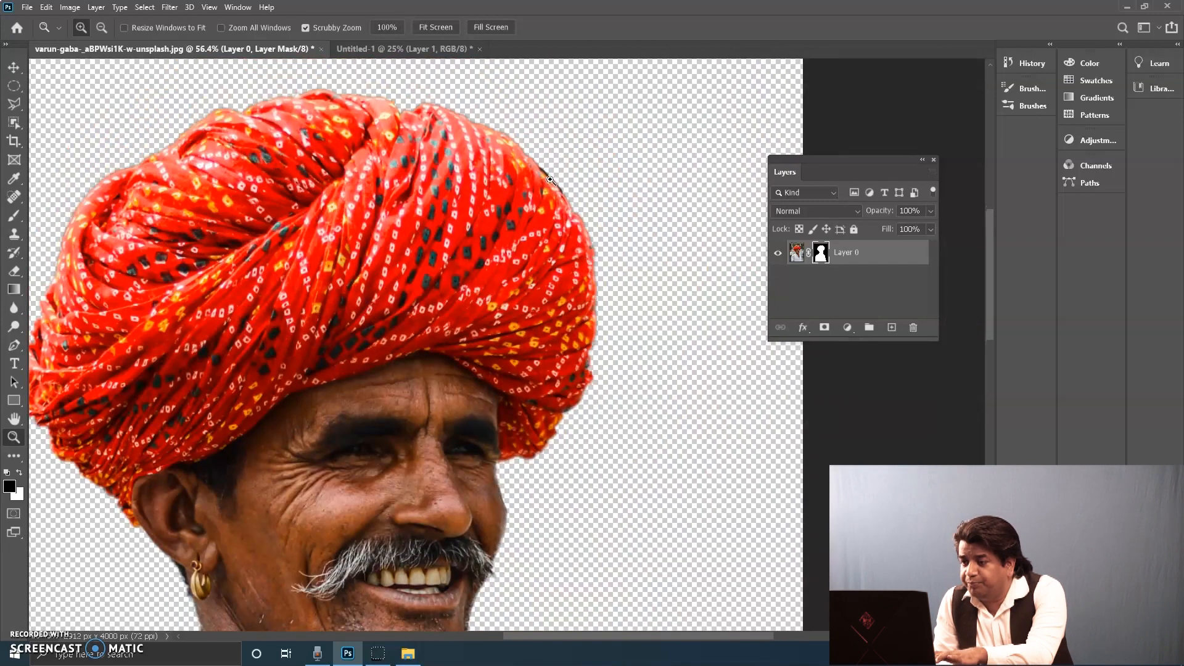
# Paint black on the layer mask with a soft 9 px brush to hide the dark fringe along the turban's upper edge.
pyautogui.moveTo(553, 180); pyautogui.dragTo(615, 249)
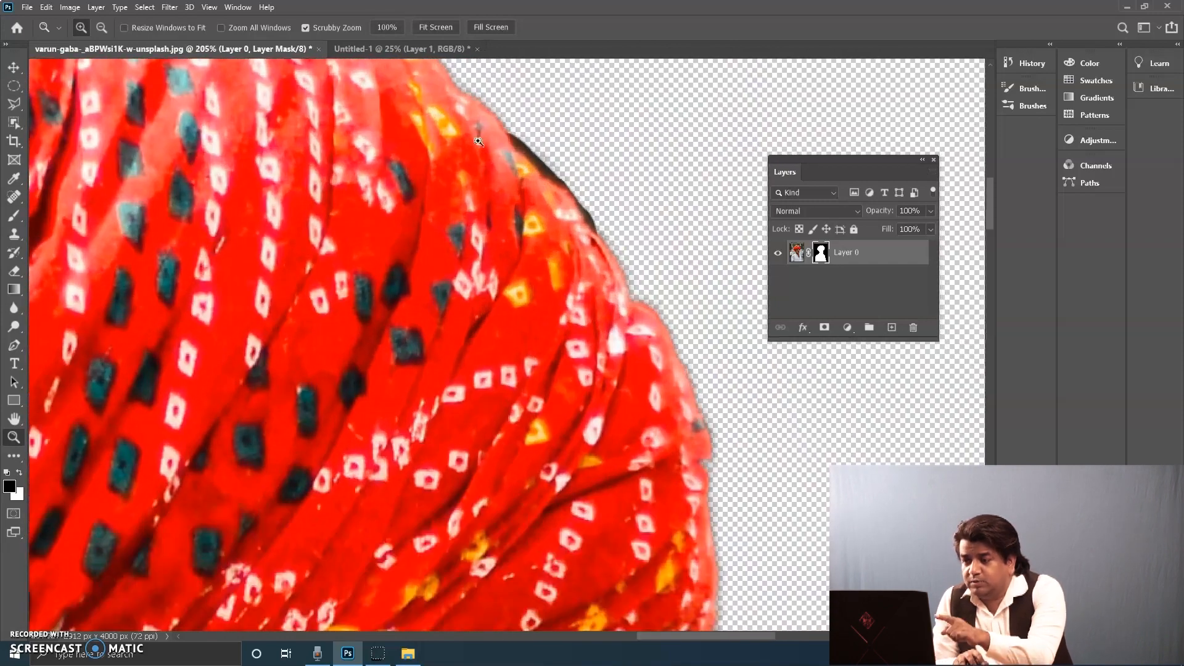
pyautogui.moveTo(552, 193); pyautogui.dragTo(575, 215)
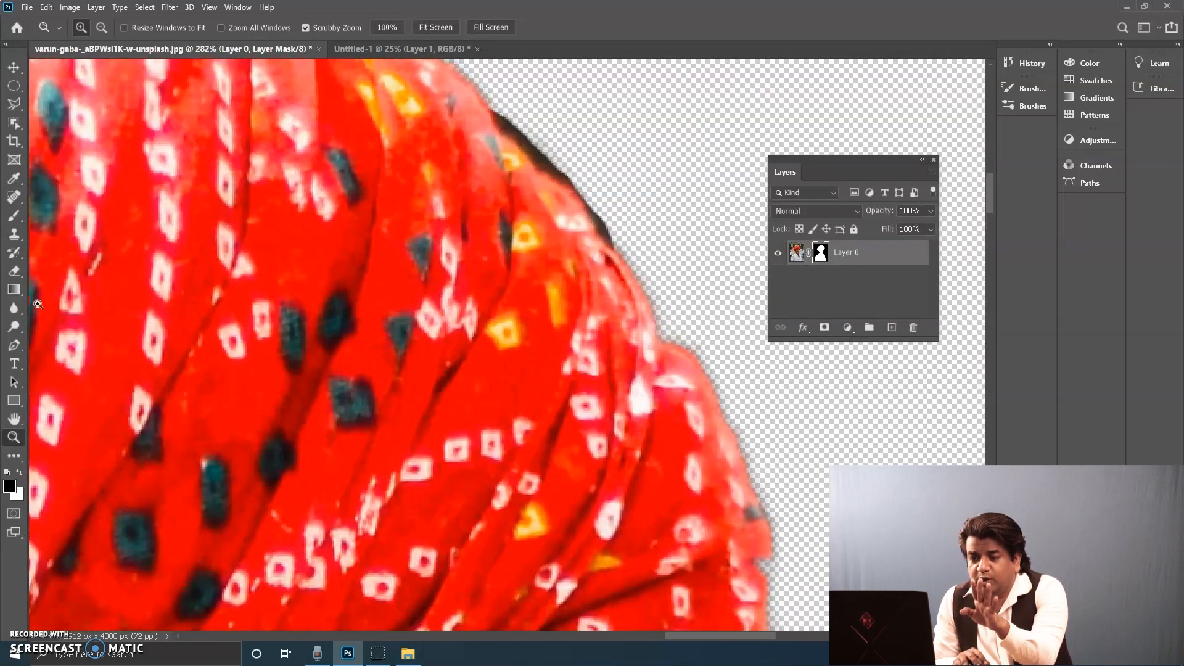
pyautogui.click(14, 215)
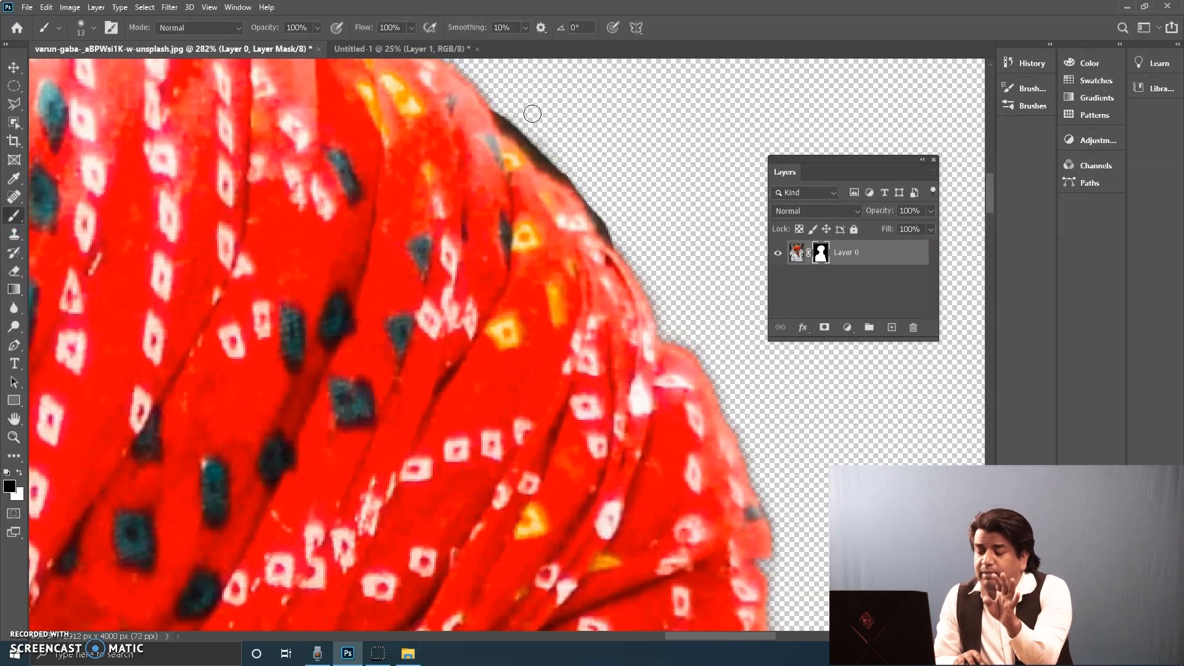
pyautogui.press('[')
pyautogui.press('[')
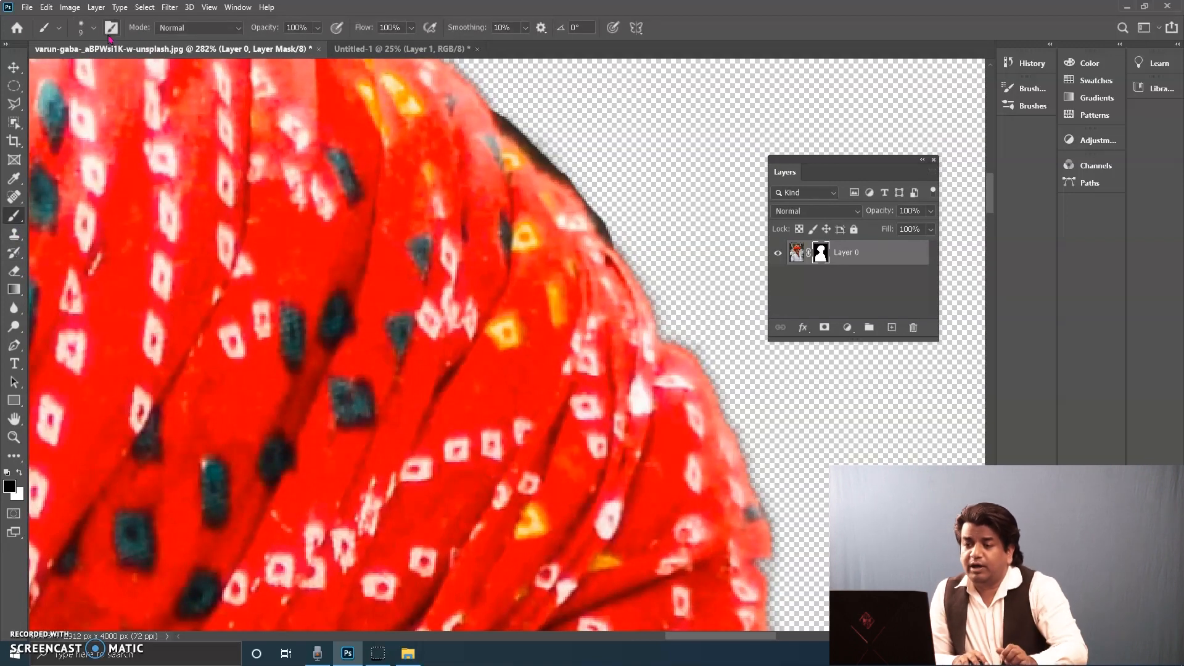
pyautogui.click(94, 27)
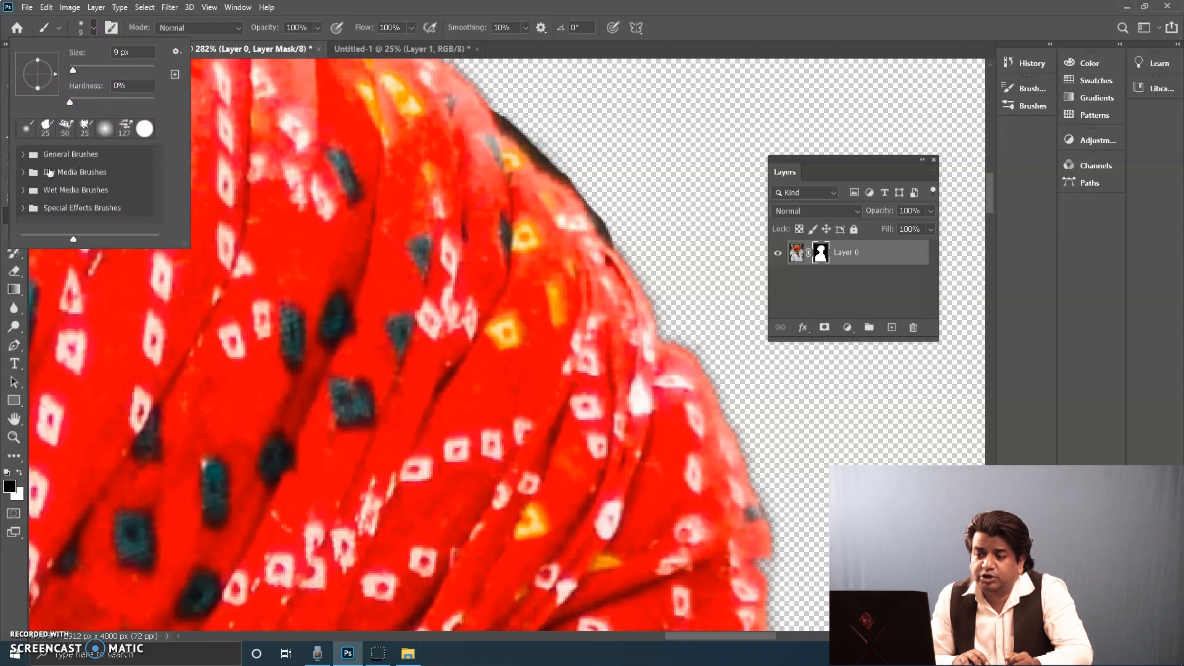
pyautogui.moveTo(511, 112)
pyautogui.mouseDown()
pyautogui.moveTo(583, 184)
pyautogui.moveTo(619, 241)
pyautogui.moveTo(604, 211)
pyautogui.mouseUp()
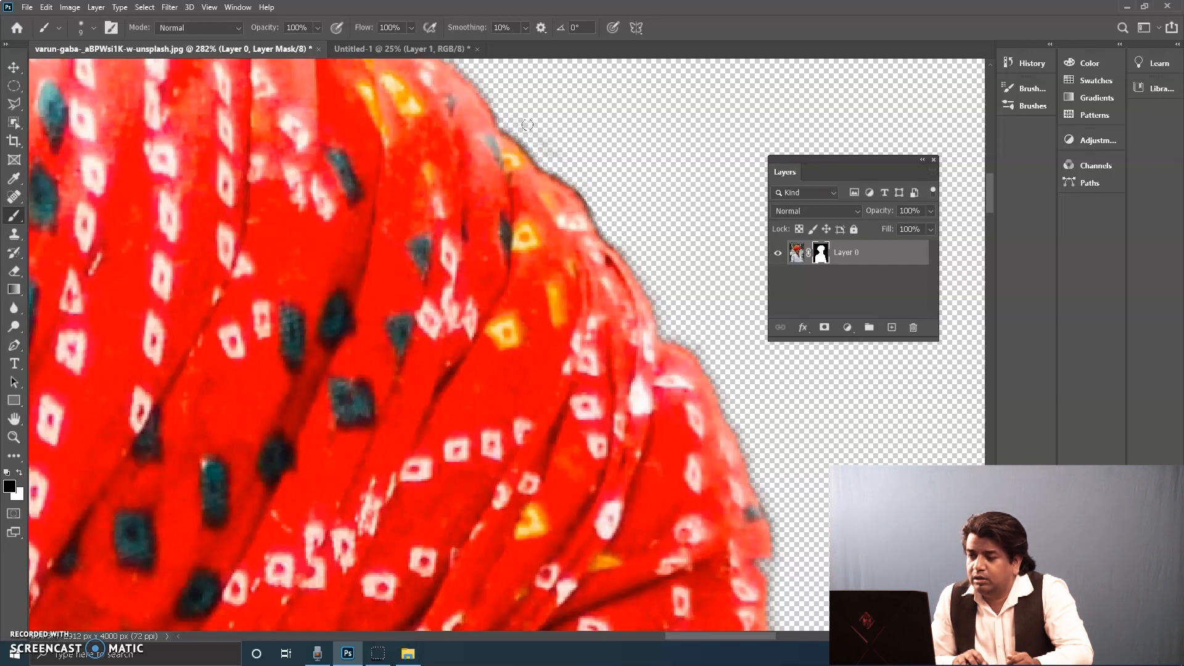
pyautogui.moveTo(506, 124)
pyautogui.mouseDown()
pyautogui.moveTo(590, 188)
pyautogui.moveTo(639, 264)
pyautogui.mouseUp()
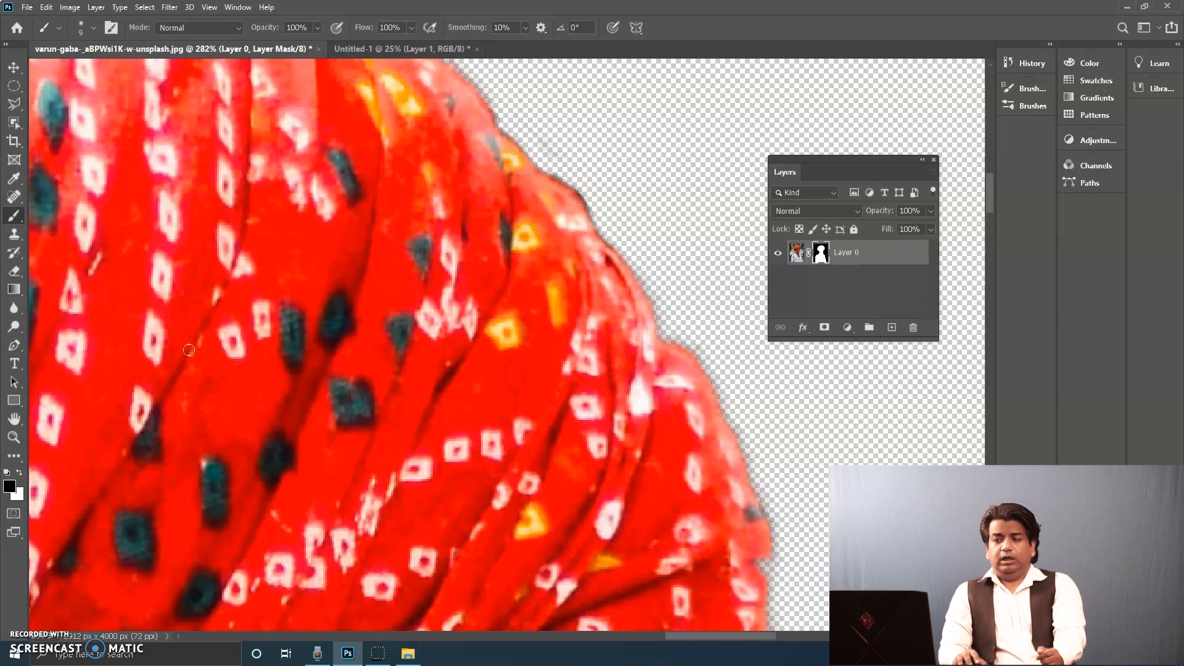
# Hide a patch of the turban by painting the mask black with a 90 px brush, and restore it with white.
pyautogui.press(']')
pyautogui.press(']')
pyautogui.press(']')
pyautogui.press(']')
pyautogui.press(']')
pyautogui.press(']')
pyautogui.press(']')
pyautogui.press(']')
pyautogui.press(']')
pyautogui.press(']')
pyautogui.press(']')
pyautogui.press(']')
pyautogui.press(']')
pyautogui.moveTo(348, 353); pyautogui.dragTo(302, 383)
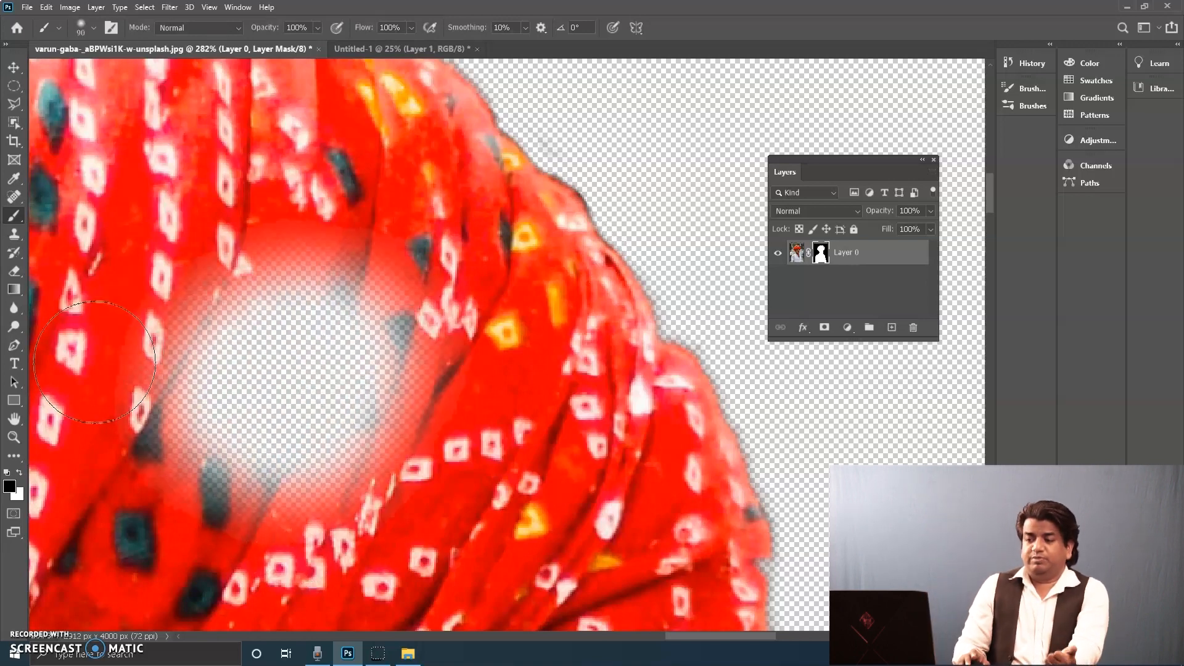
pyautogui.click(18, 473)
pyautogui.moveTo(277, 373)
pyautogui.mouseDown()
pyautogui.moveTo(210, 357)
pyautogui.moveTo(237, 407)
pyautogui.moveTo(345, 432)
pyautogui.moveTo(277, 506)
pyautogui.moveTo(395, 431)
pyautogui.moveTo(345, 308)
pyautogui.moveTo(271, 395)
pyautogui.moveTo(179, 432)
pyautogui.moveTo(197, 387)
pyautogui.mouseUp()
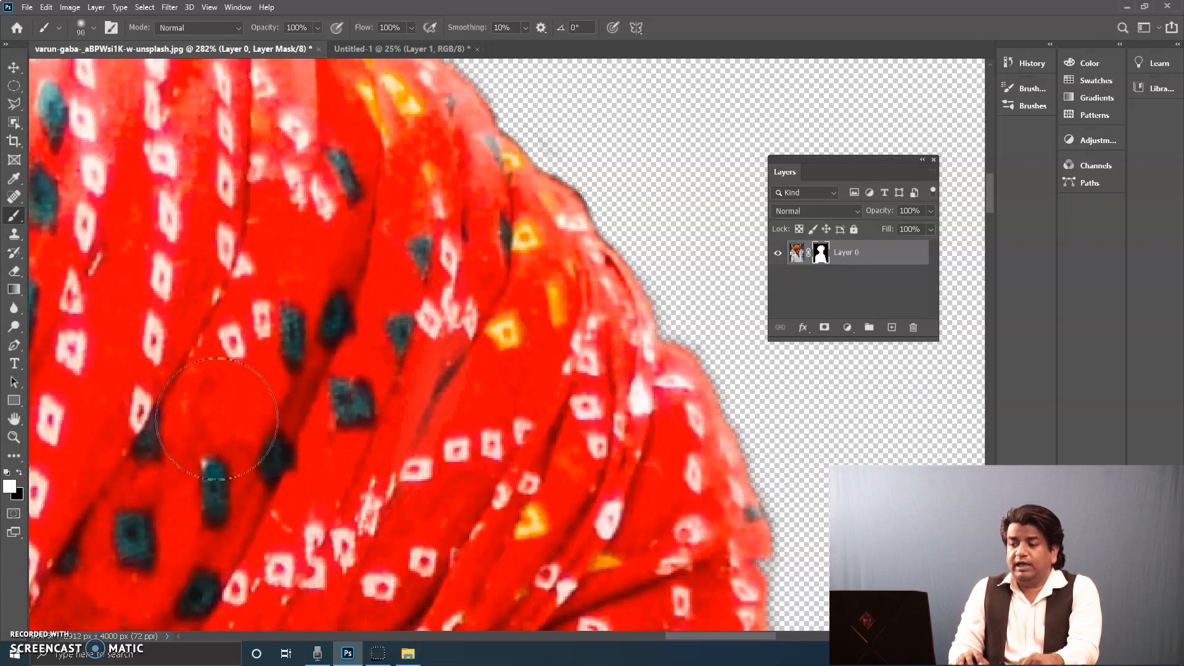
# Delete the layer mask from Layer 0 without applying it.
pyautogui.doubleClick(14, 423)
pyautogui.click(14, 66)
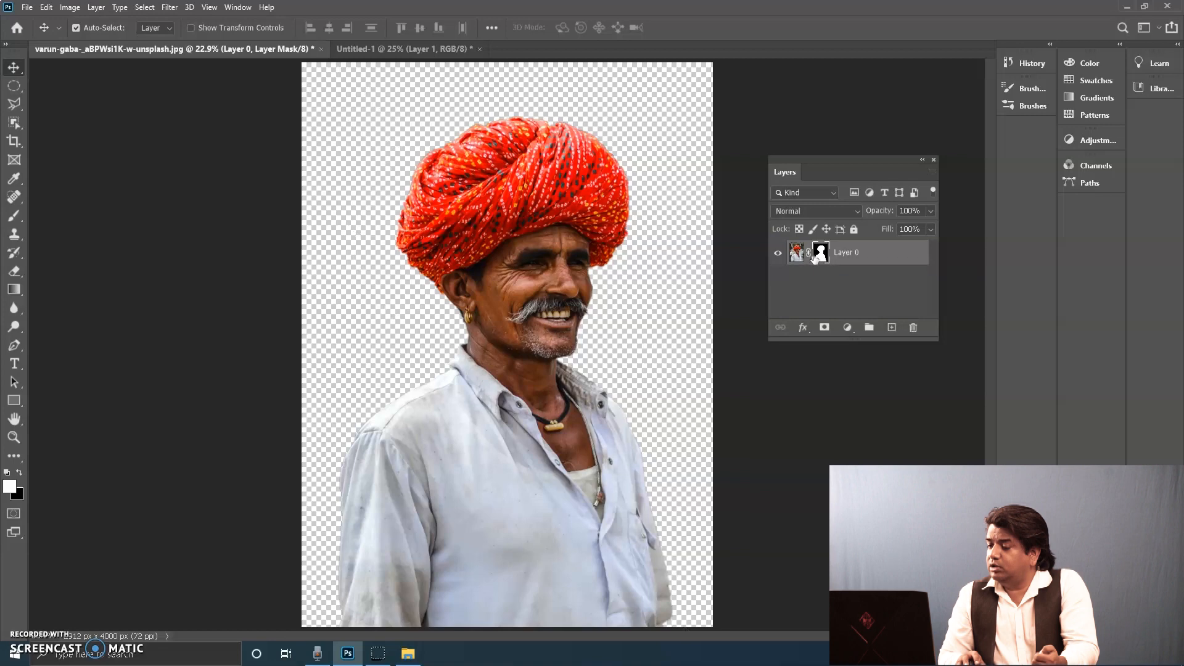
pyautogui.moveTo(822, 259); pyautogui.dragTo(918, 336)
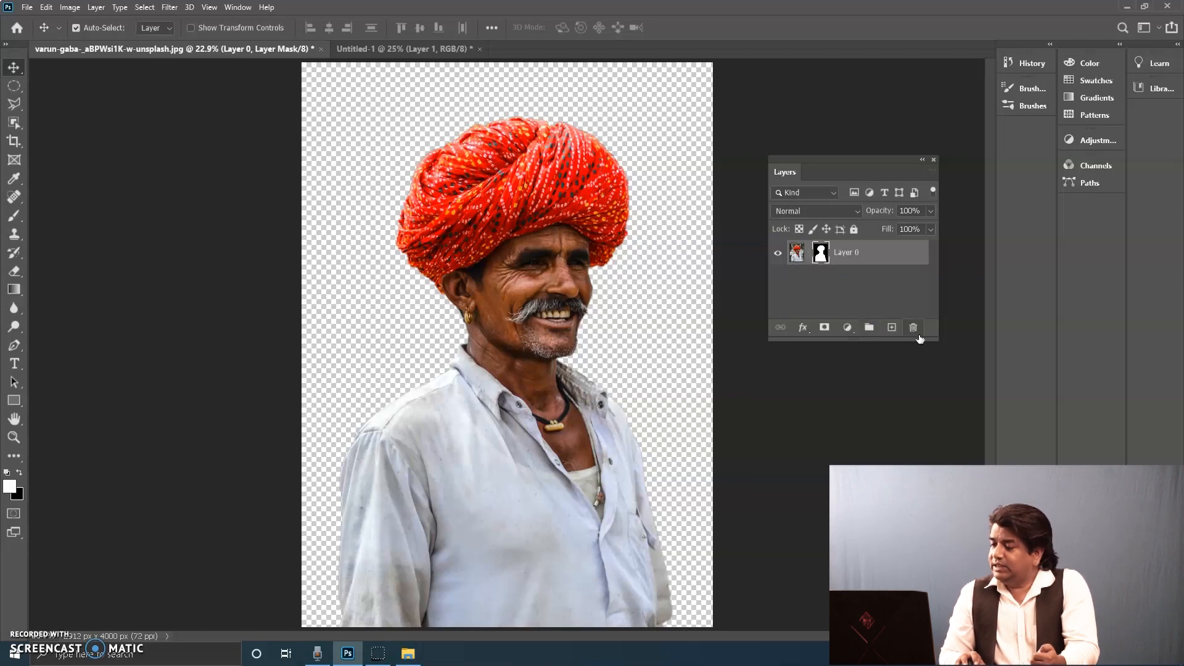
pyautogui.click(916, 333)
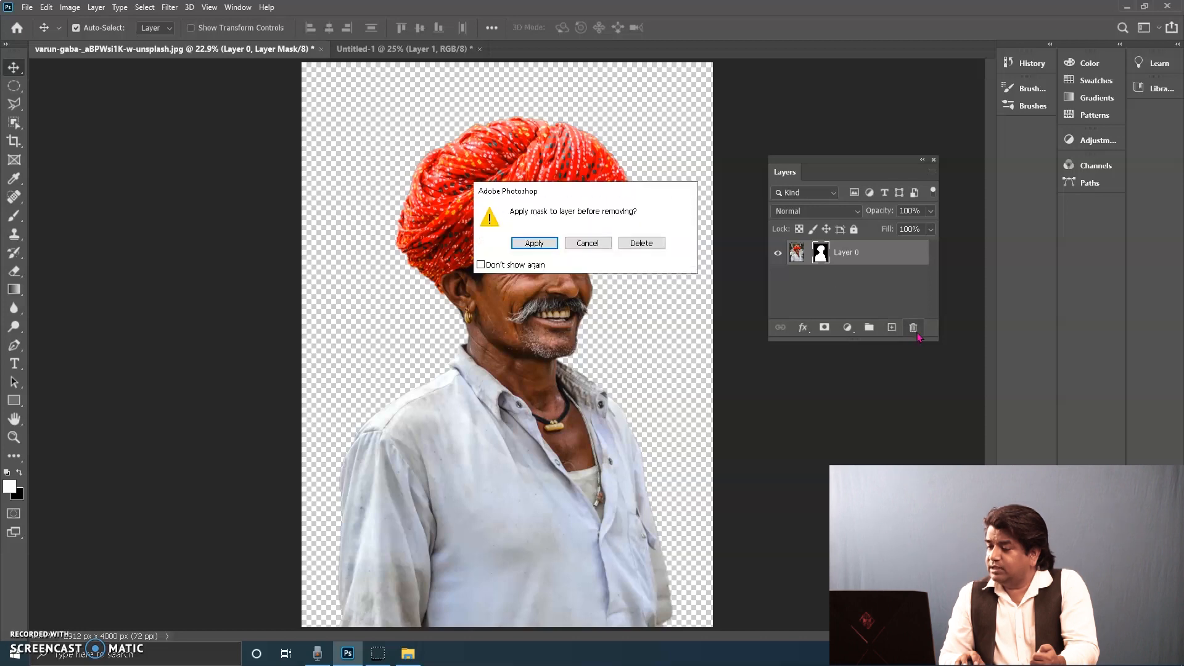
pyautogui.click(642, 243)
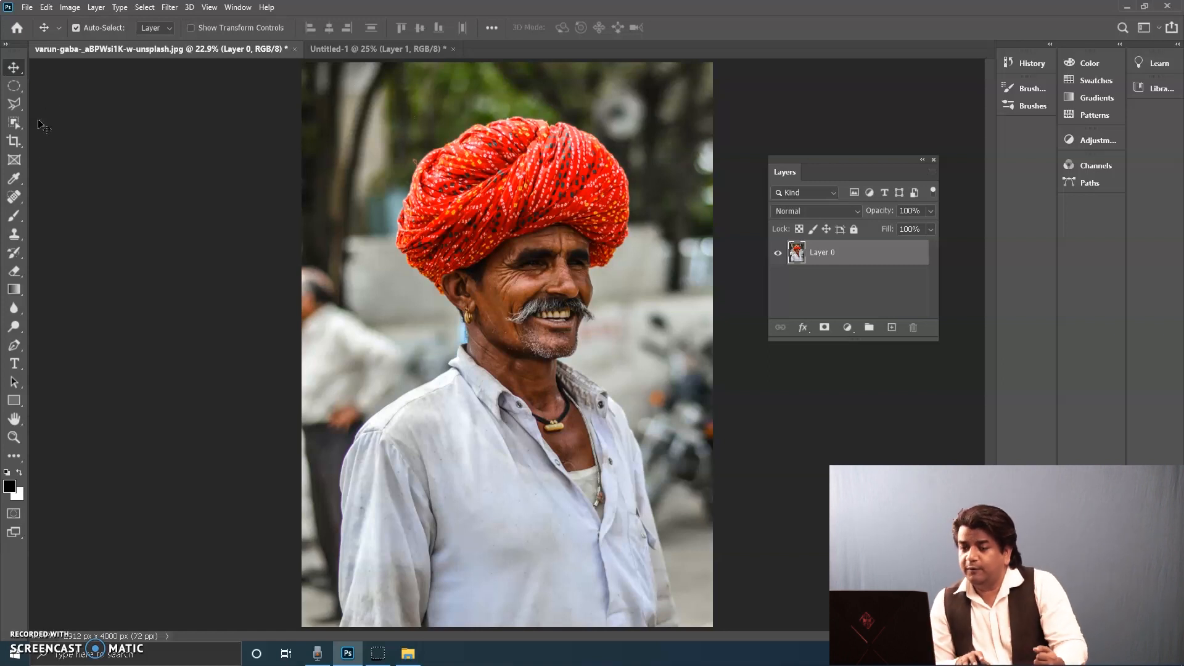
# Select the man by drawing a rectangle around him with the Object Selection tool in Rectangle mode.
pyautogui.moveTo(14, 122); pyautogui.dragTo(66, 123)
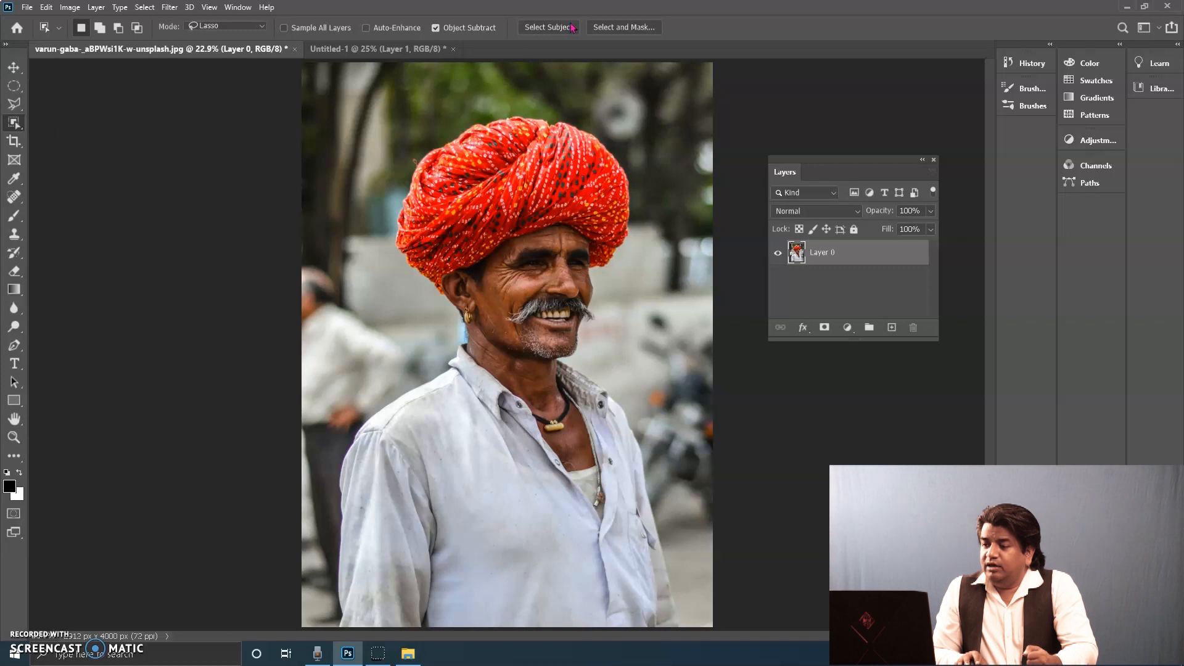
pyautogui.click(204, 26)
pyautogui.click(213, 41)
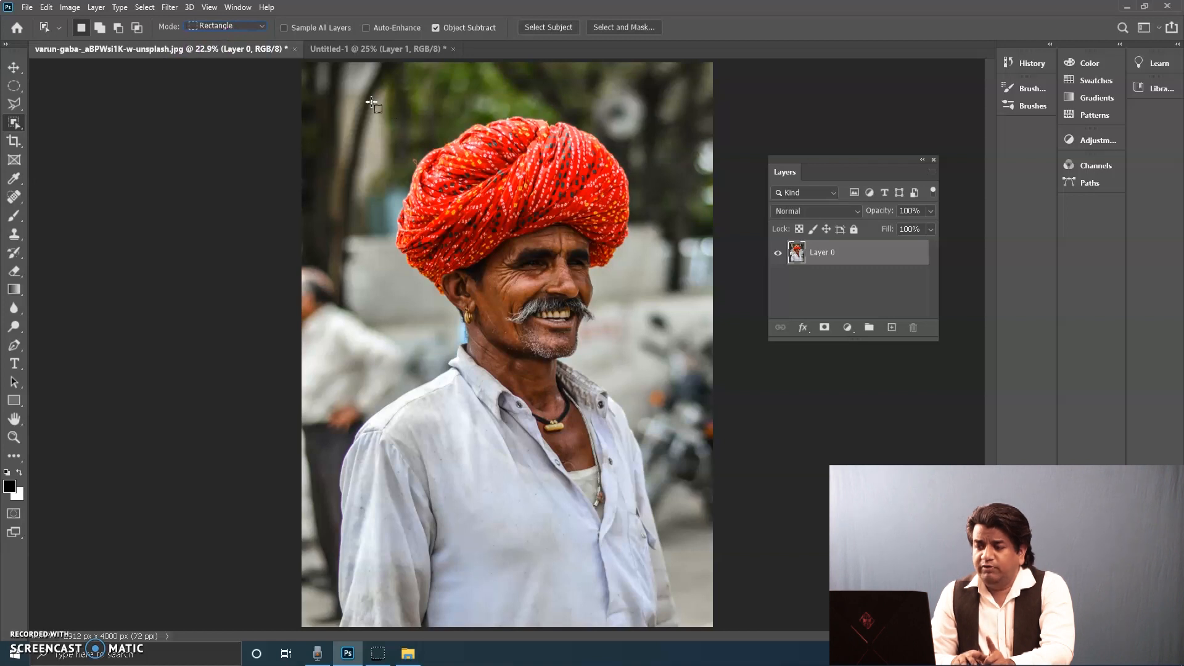
pyautogui.moveTo(325, 100); pyautogui.dragTo(690, 640)
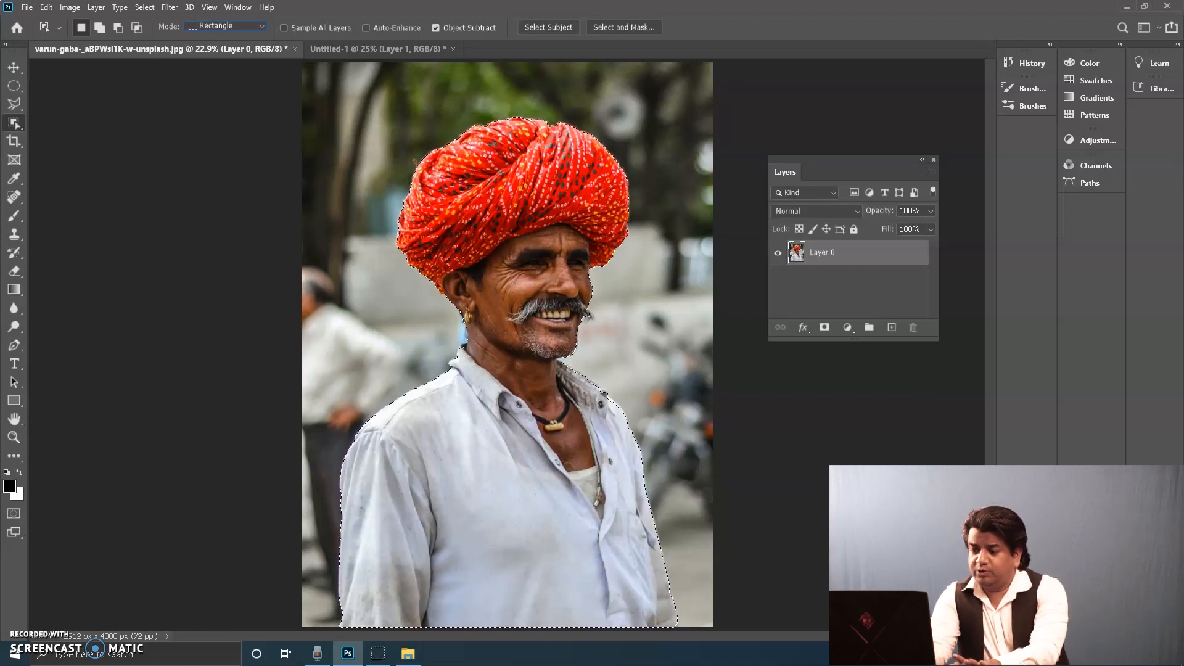
# Create a new document and paste the copied man into it.
pyautogui.hotkey('ctrl', 'n')
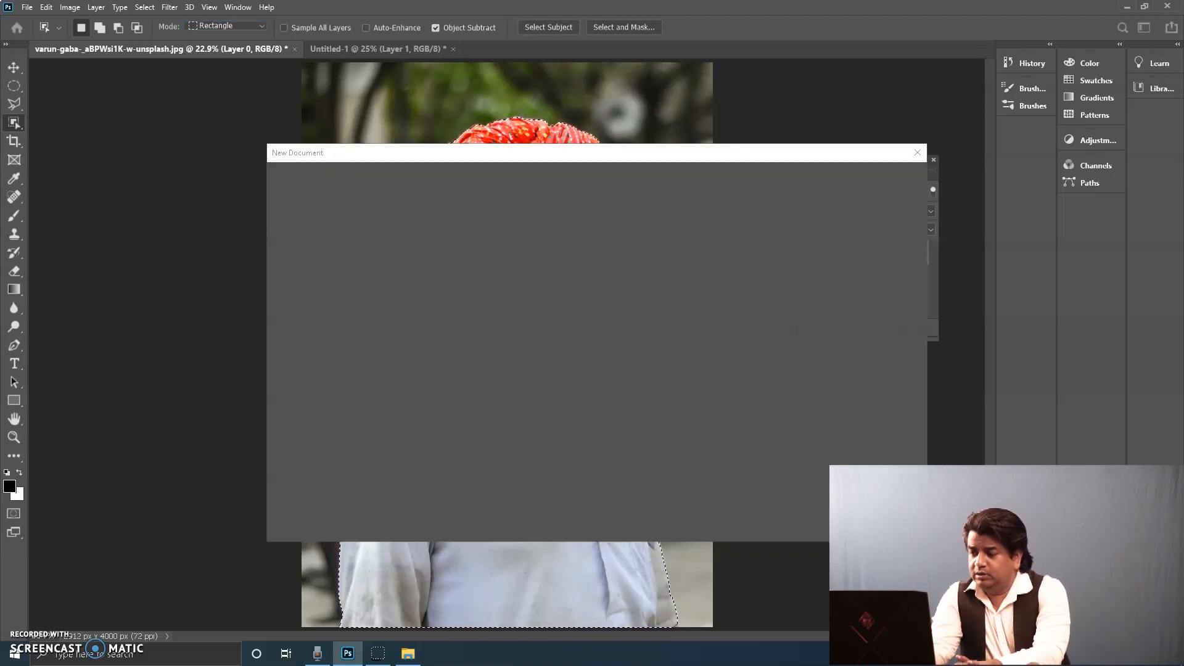
pyautogui.press('Return')
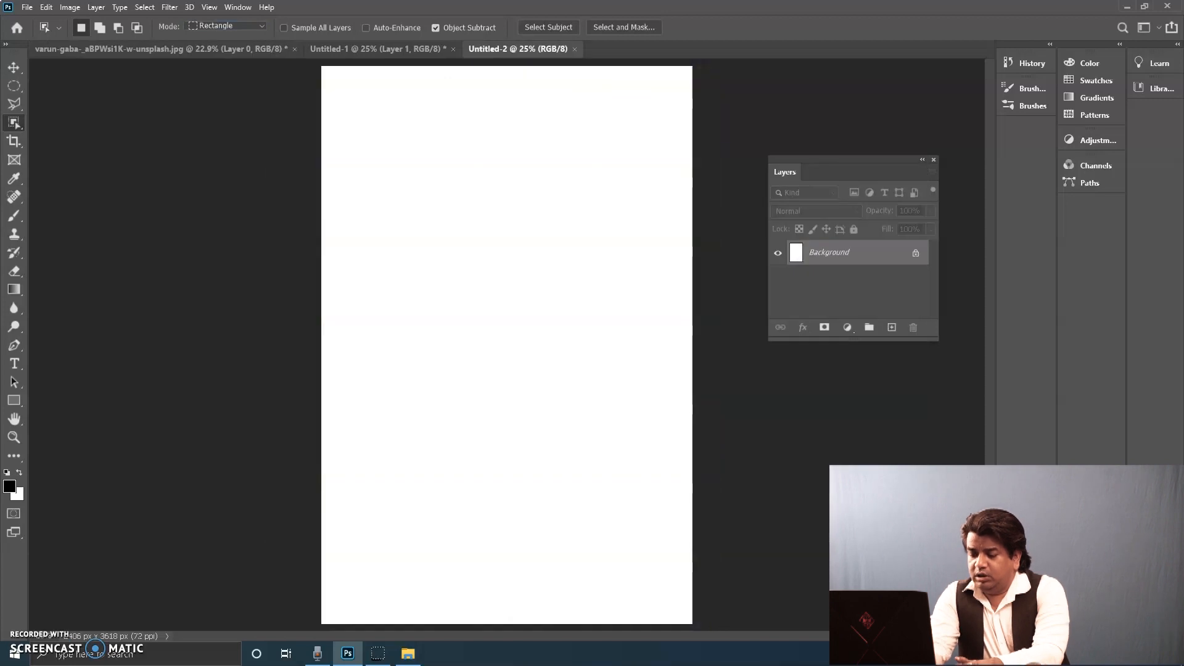
pyautogui.hotkey('ctrl', 'v')
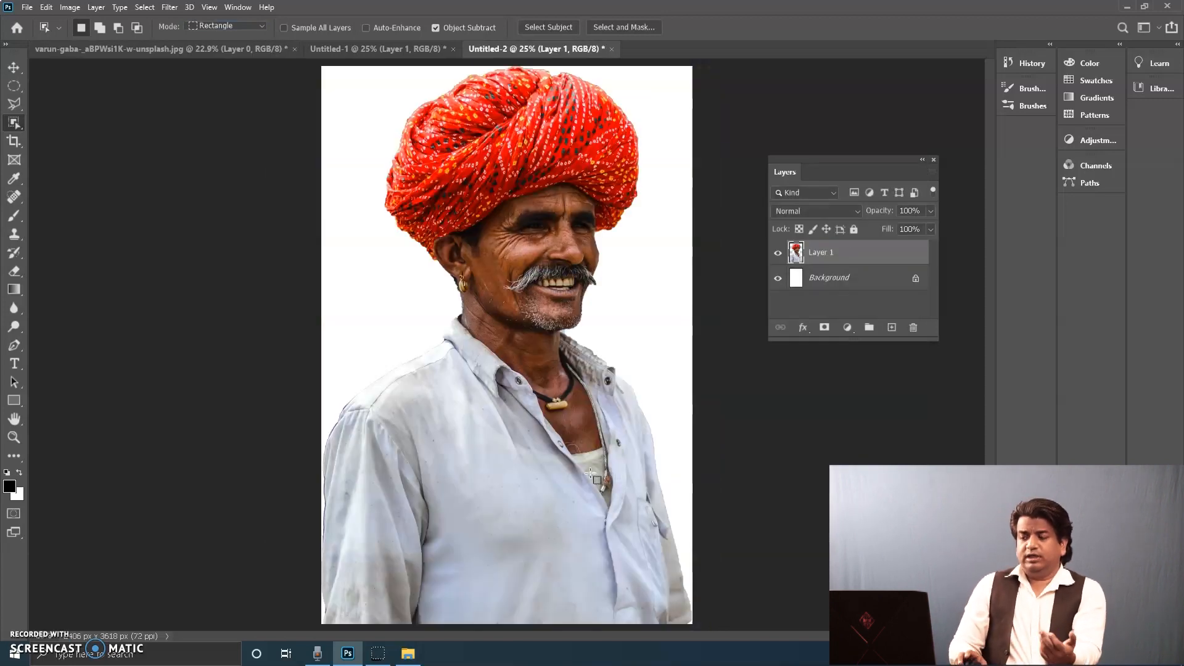
# Close the new document without saving it and clear the selection in the original portrait.
pyautogui.click(612, 50)
pyautogui.click(585, 241)
pyautogui.click(233, 230)
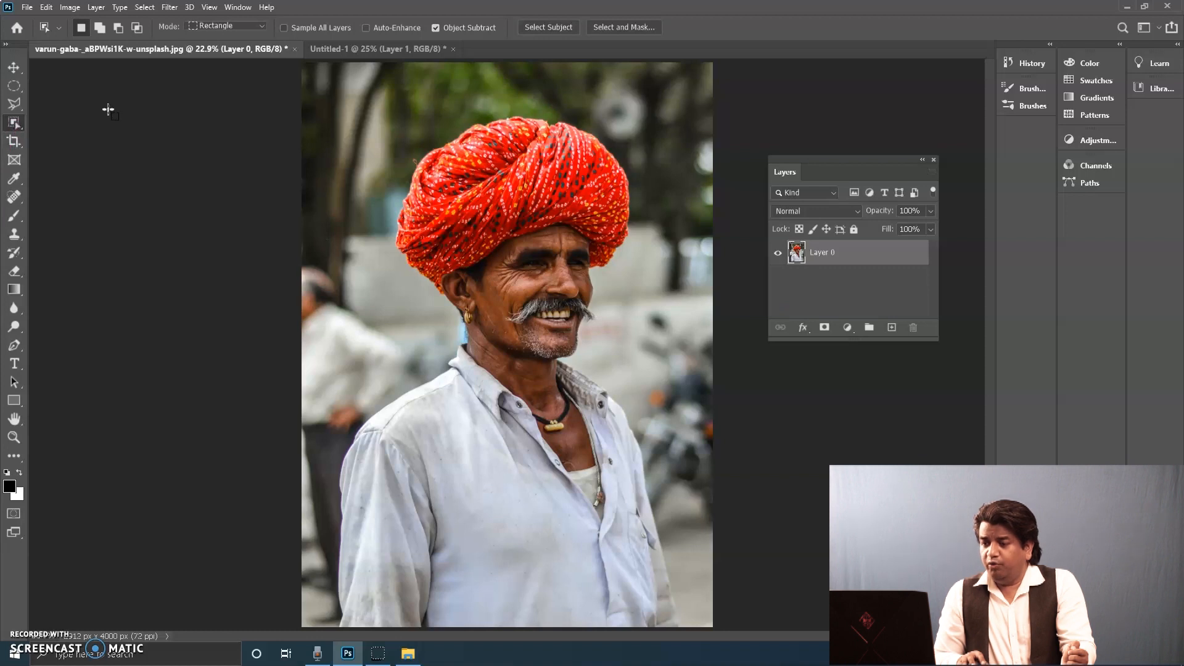
# Open the properties of Layer 0 and remove the portrait's background with the Remove Background quick action.
pyautogui.click(14, 67)
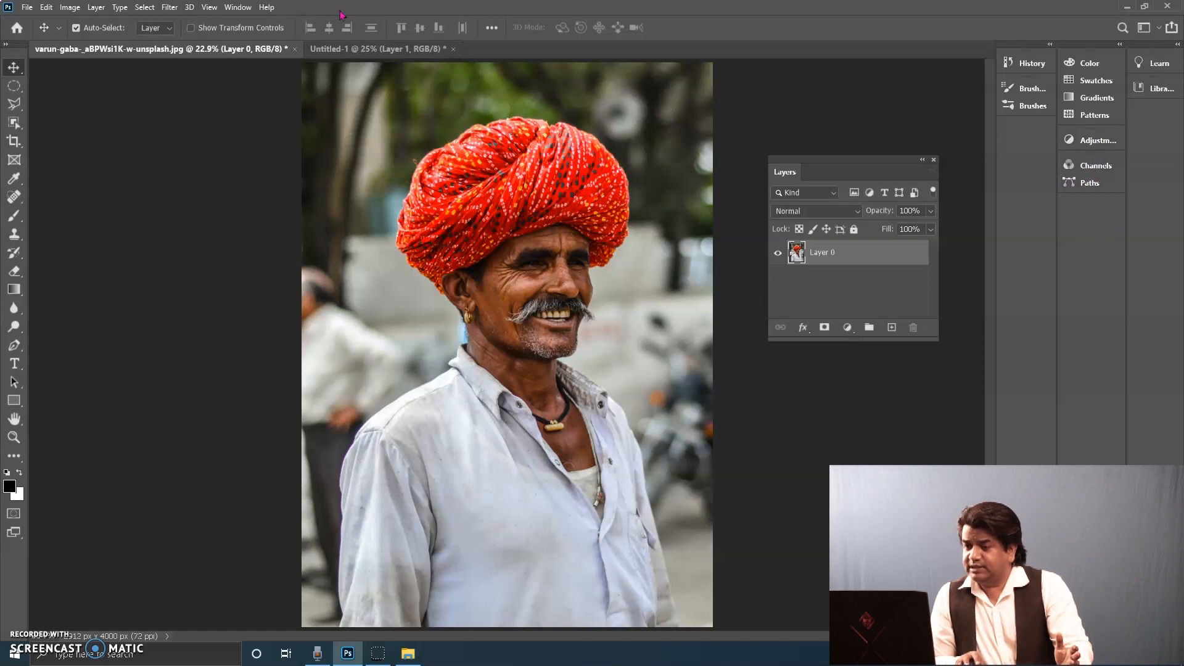
pyautogui.click(237, 7)
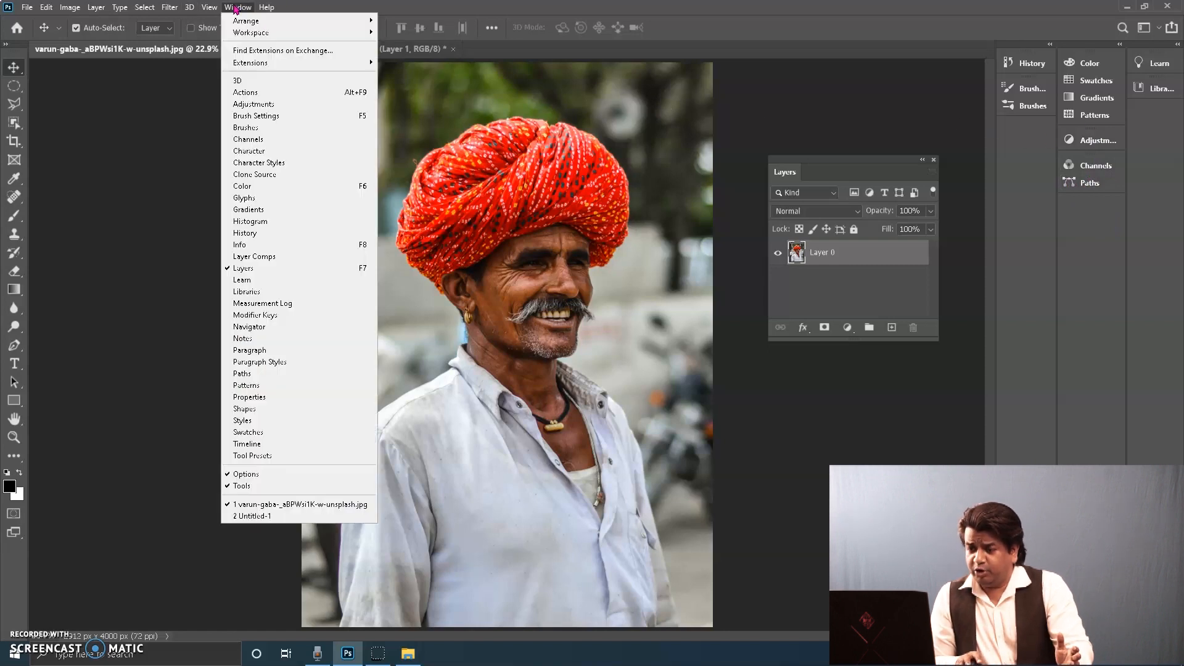
pyautogui.click(268, 398)
pyautogui.moveTo(888, 113); pyautogui.dragTo(872, 111)
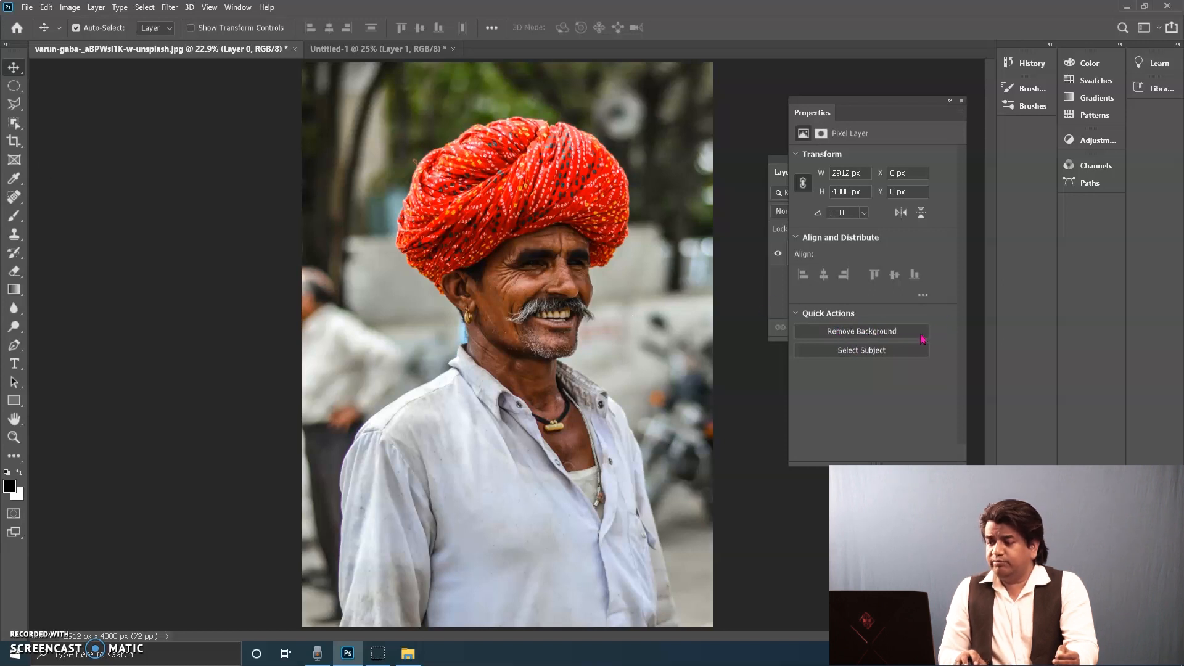
pyautogui.click(862, 332)
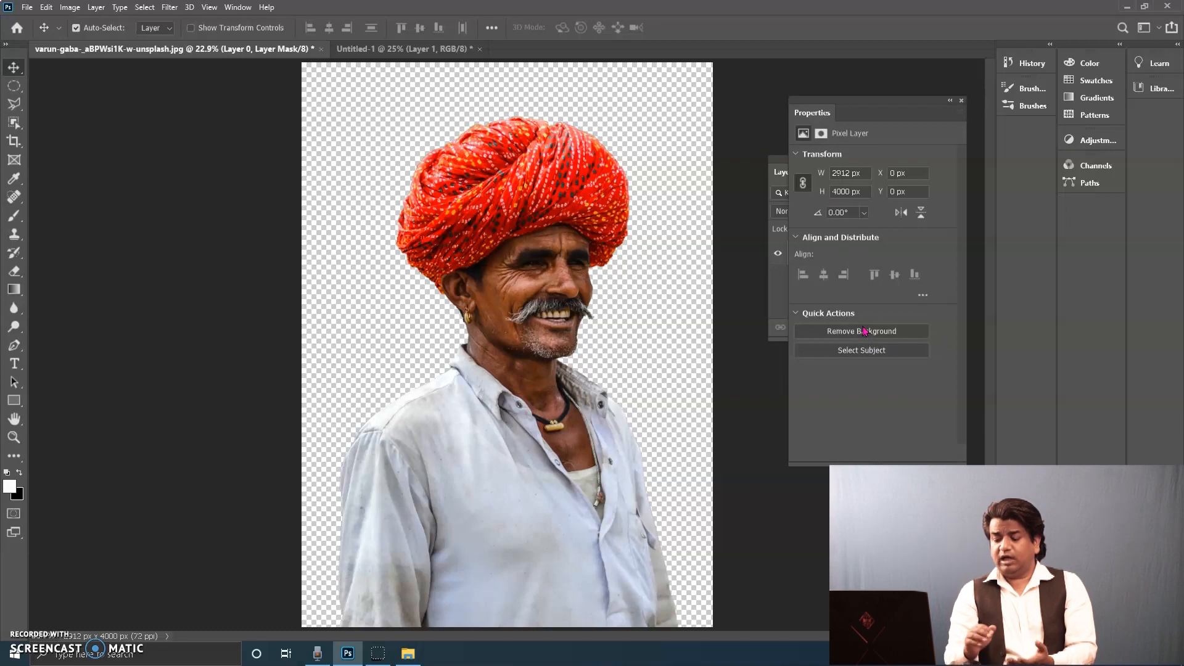
# Undo the background removal and select the man with the Select Subject quick action.
pyautogui.hotkey('ctrl', 'z')
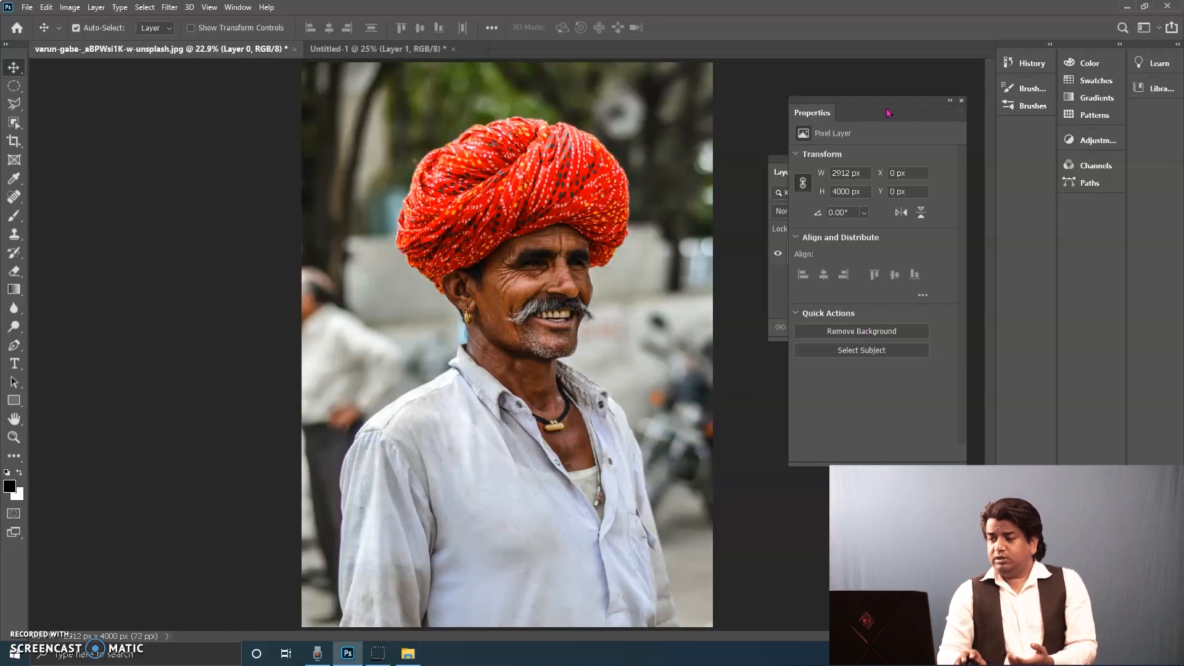
pyautogui.moveTo(879, 106); pyautogui.dragTo(250, 109)
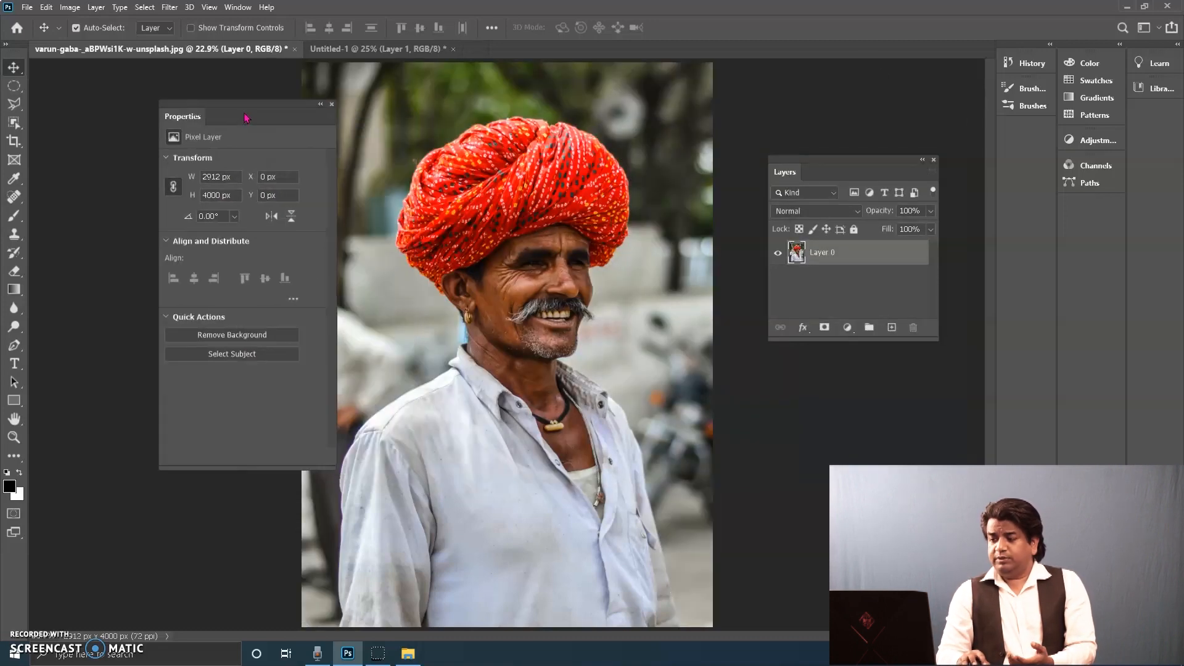
pyautogui.click(238, 356)
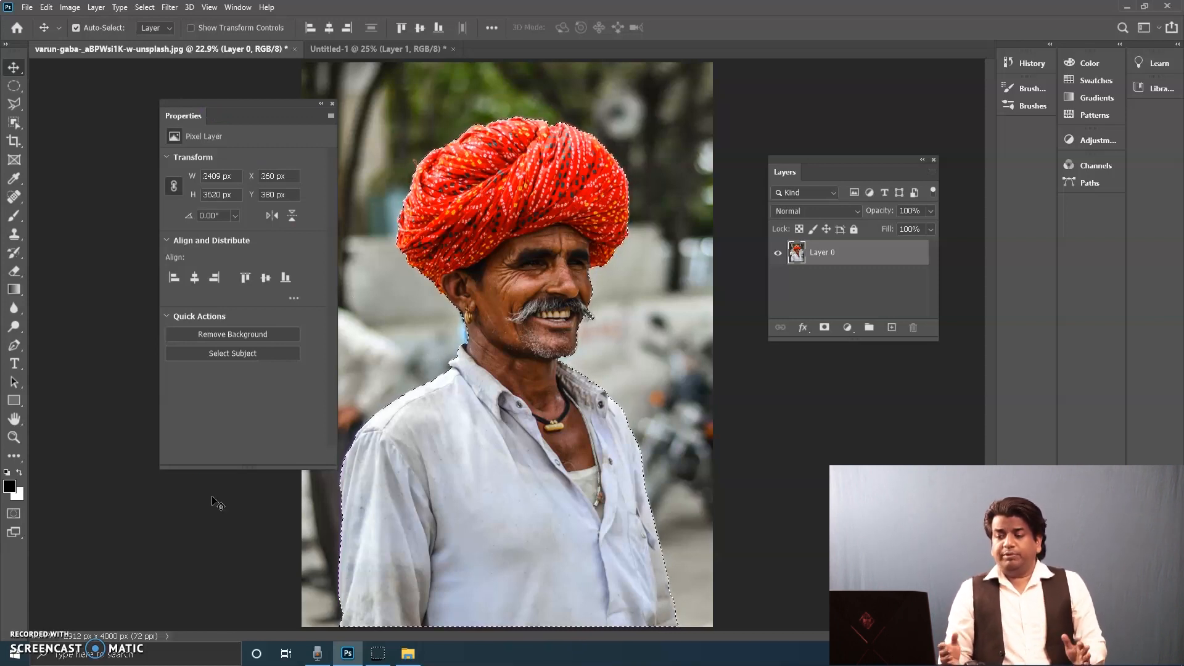
# Move the Properties panel clear of the portrait and clear the selection around the man.
pyautogui.moveTo(220, 106); pyautogui.dragTo(177, 97)
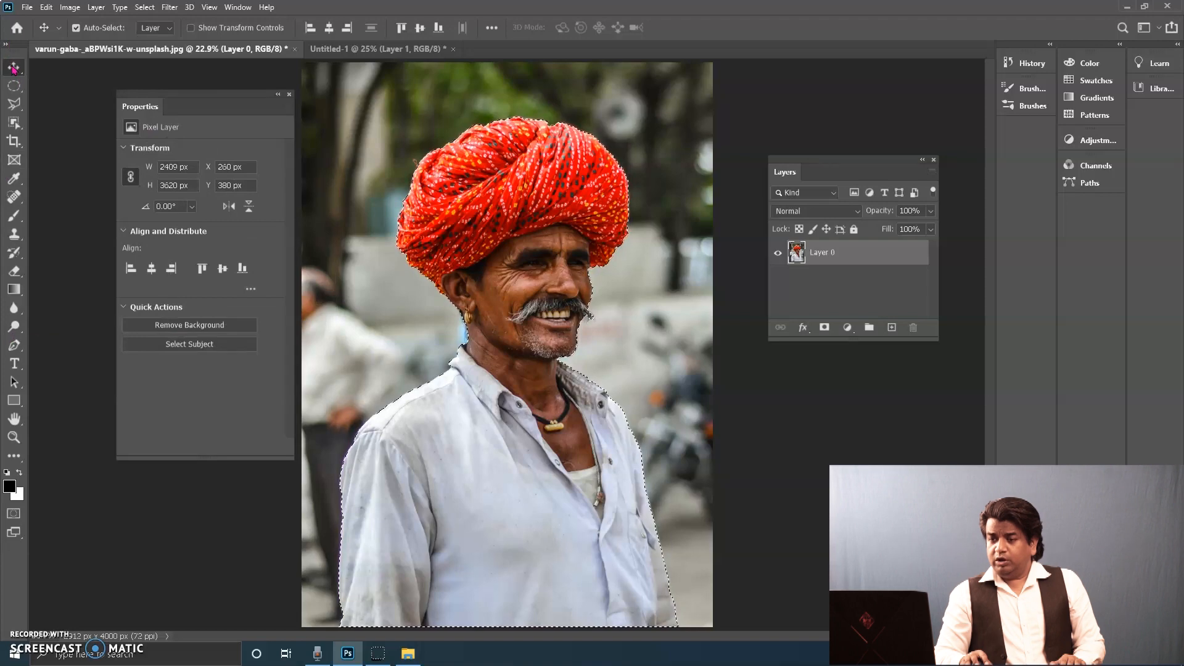
pyautogui.press('ctrl')
pyautogui.hotkey('ctrl', 'd')
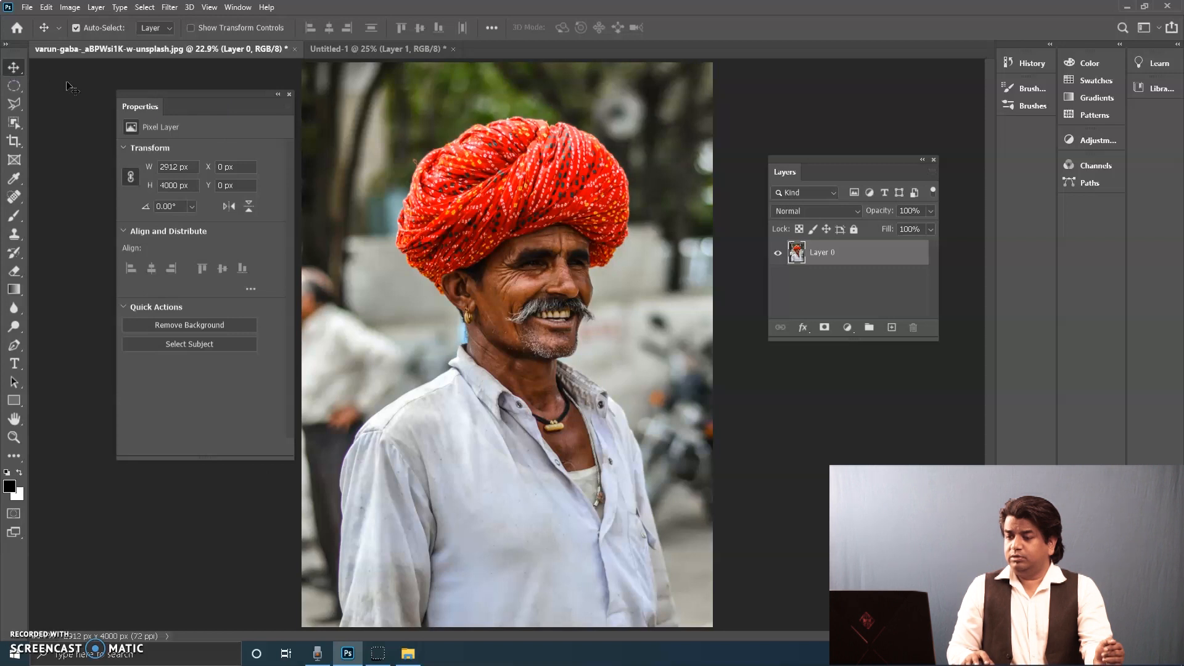
# Deselect the layer to display the document properties, and lengthen the Properties panel to show all quick actions.
pyautogui.moveTo(198, 106); pyautogui.dragTo(105, 94)
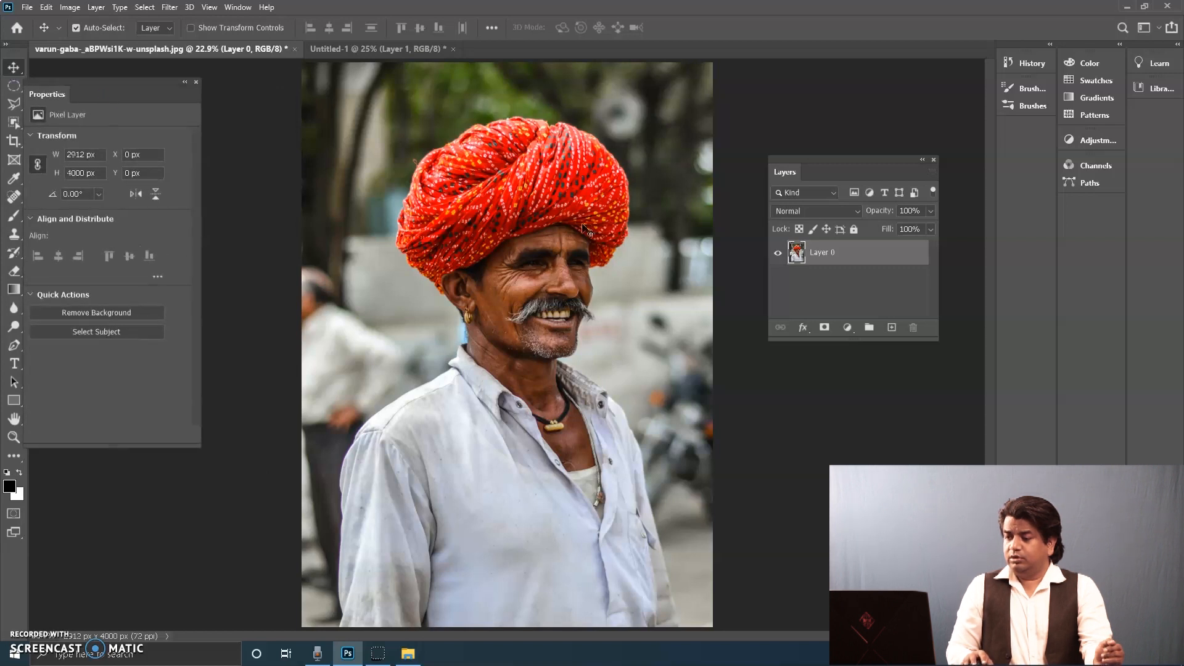
pyautogui.click(847, 284)
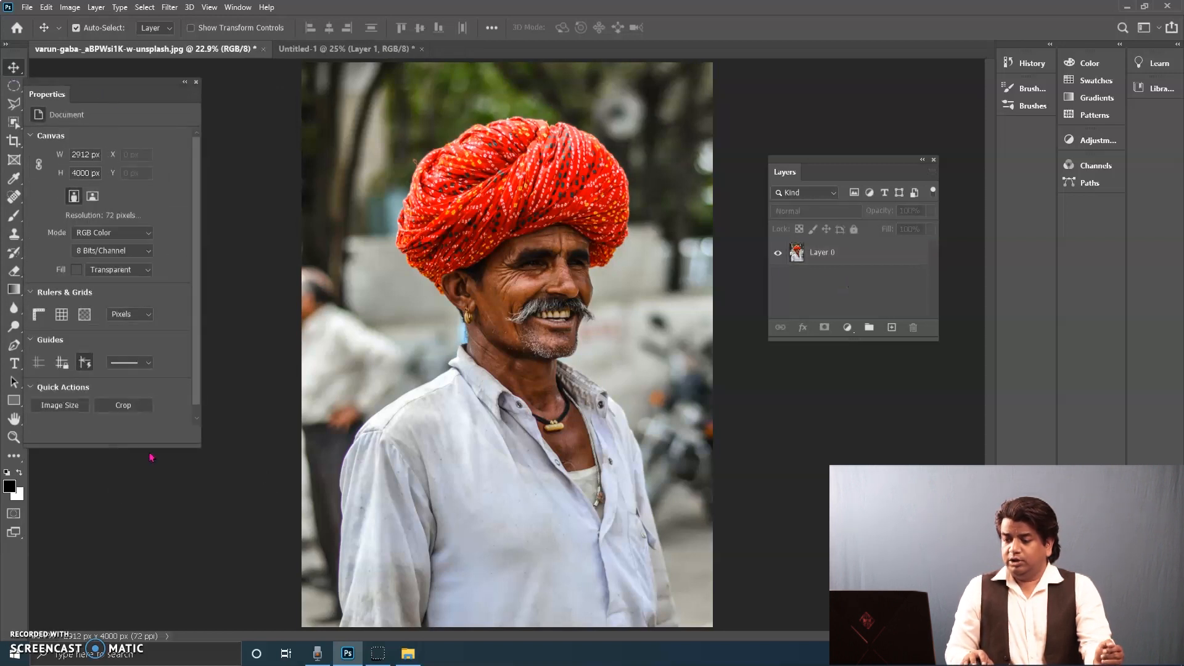
pyautogui.moveTo(148, 444); pyautogui.dragTo(152, 569)
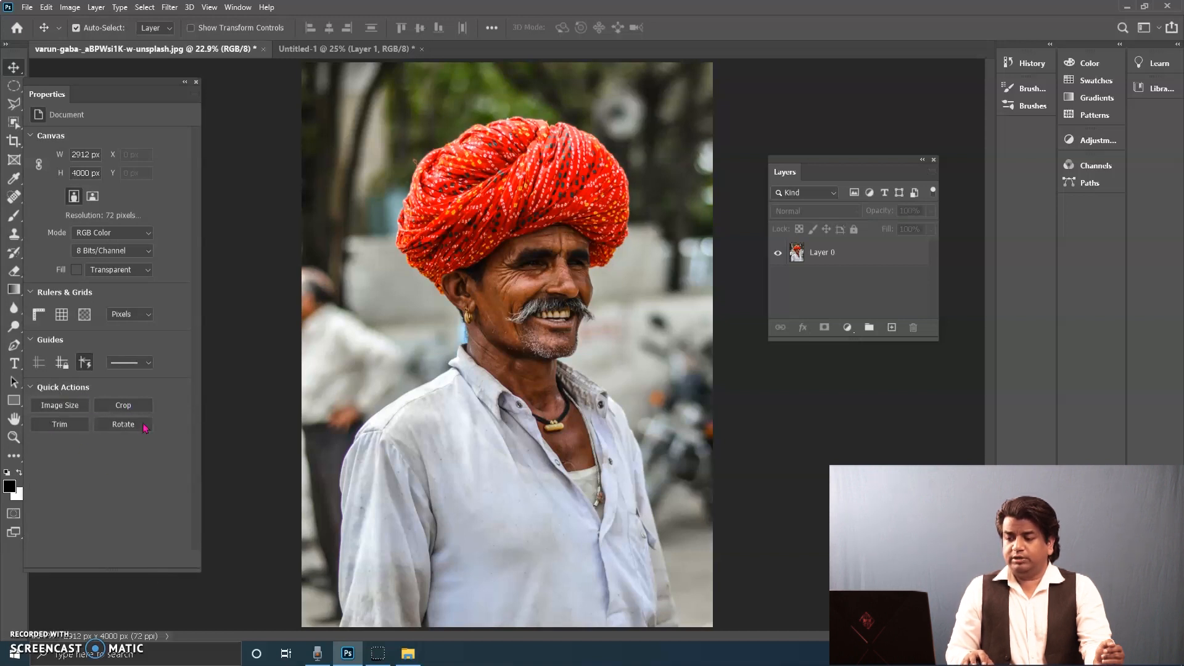
# In the Untitled-1 document, scale the man's layer down to about 1368 × 2055 px and centre him along the canvas's bottom edge.
pyautogui.click(319, 51)
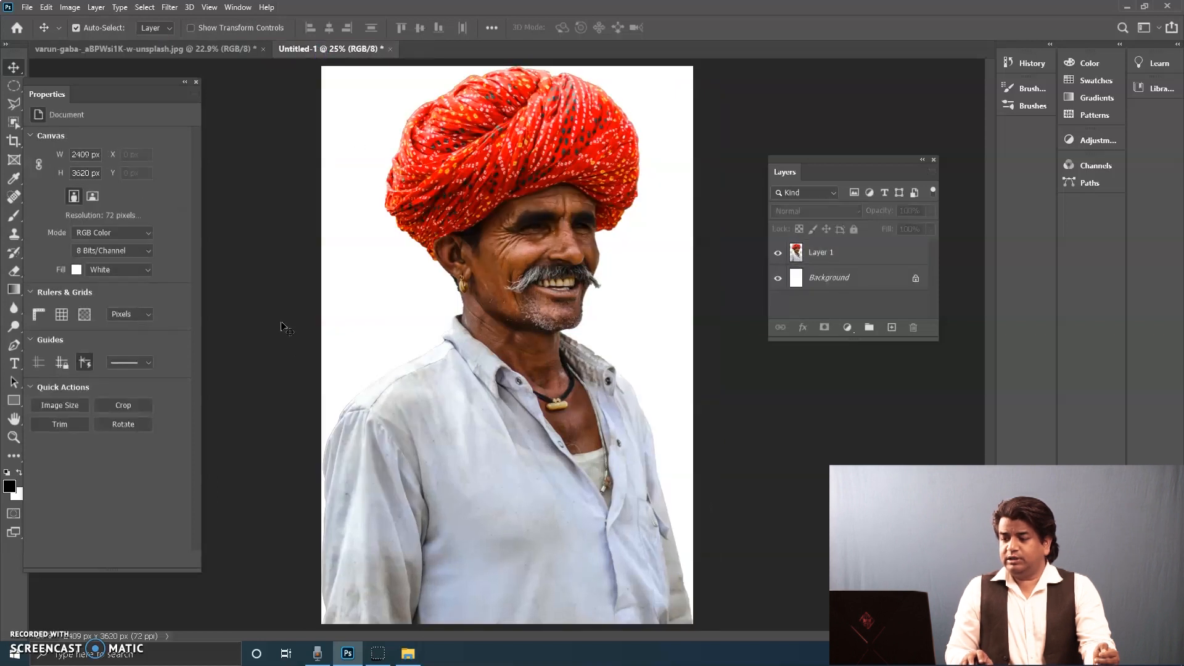
pyautogui.click(510, 179)
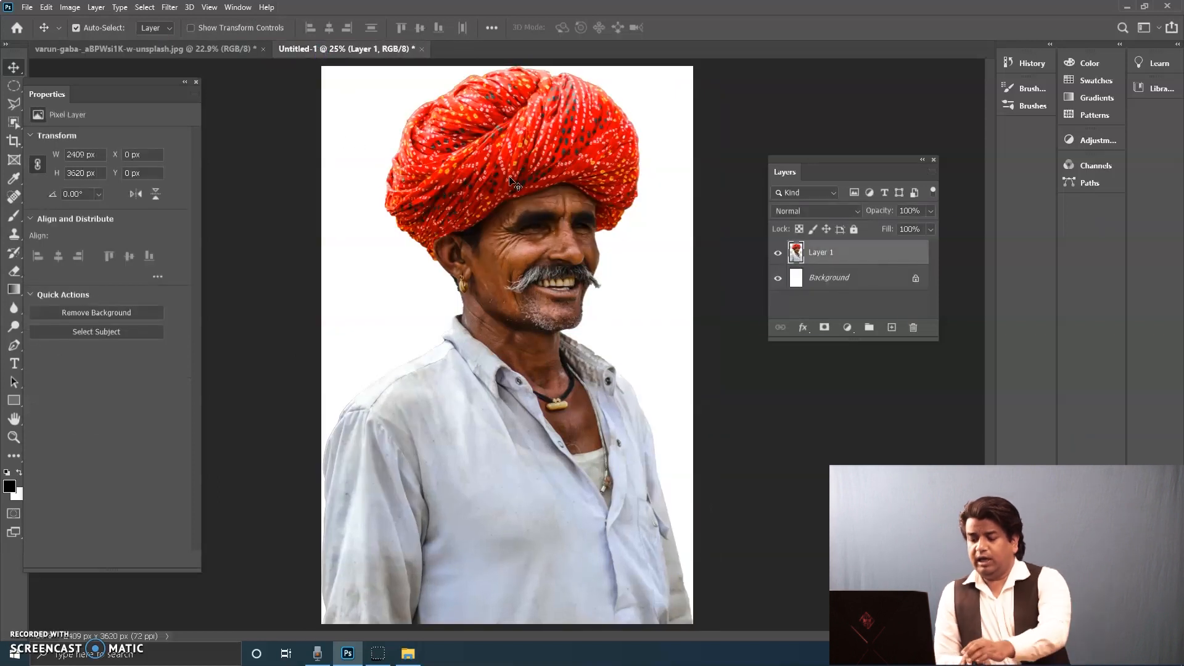
pyautogui.hotkey('ctrl', 't')
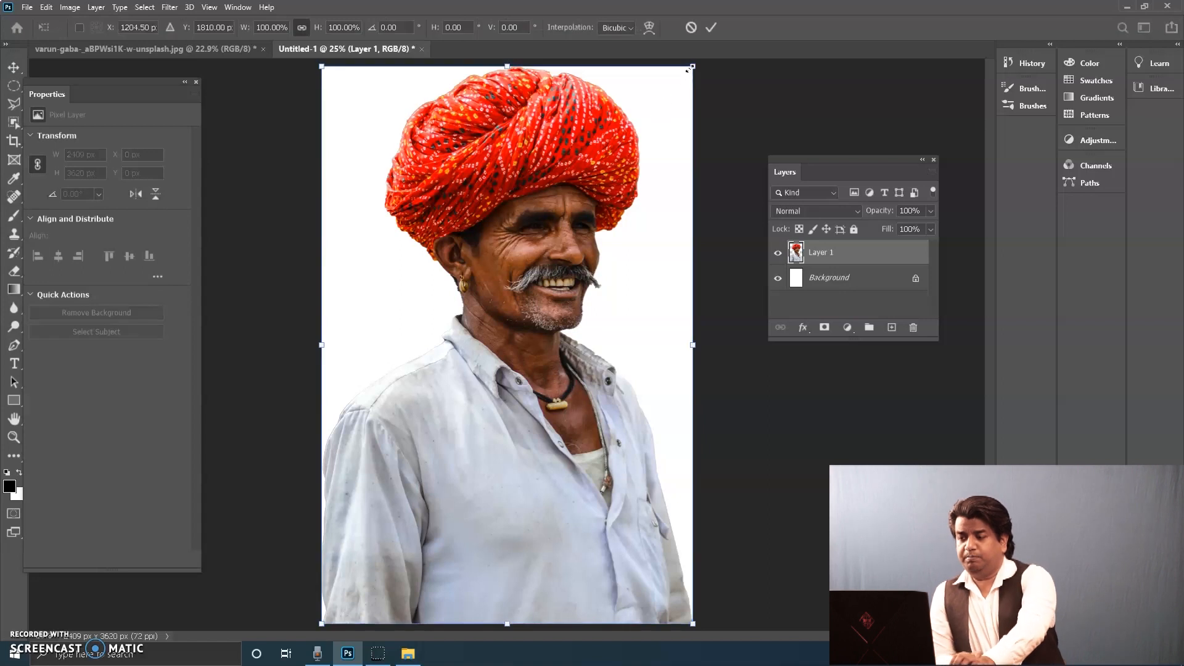
pyautogui.moveTo(692, 68); pyautogui.dragTo(532, 307)
pyautogui.moveTo(454, 347); pyautogui.dragTo(543, 342)
pyautogui.press('Return')
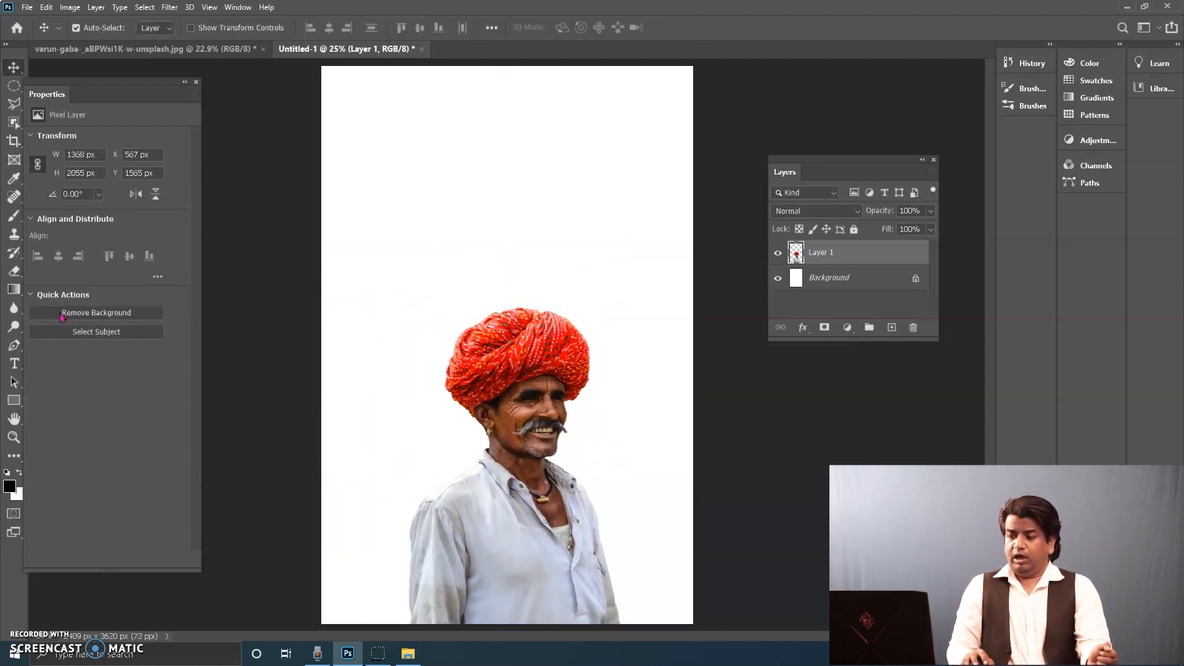
# Deselect the layer and view the Image Size settings from the document's quick actions without changing them.
pyautogui.click(520, 146)
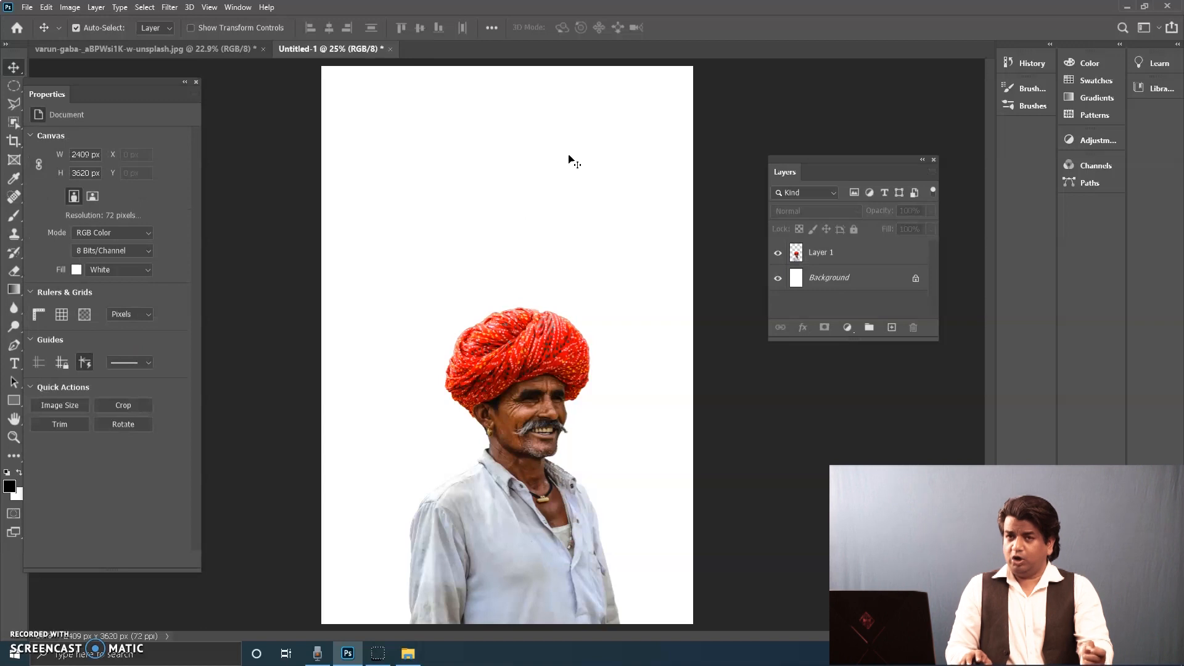
pyautogui.click(59, 405)
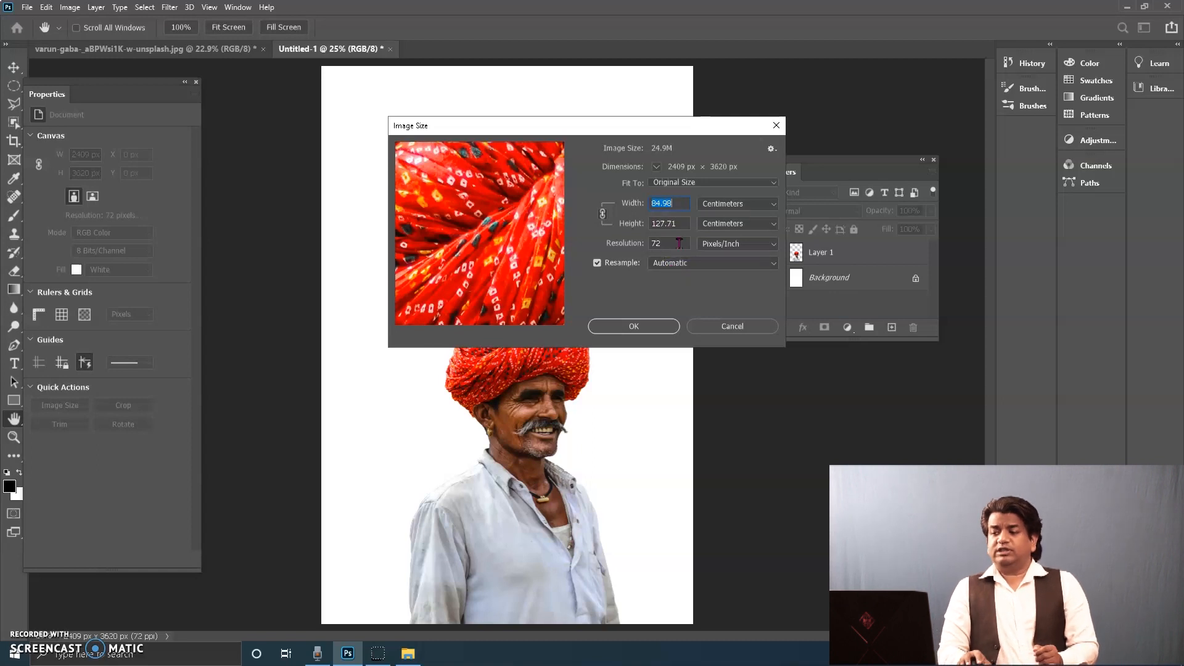
pyautogui.click(726, 327)
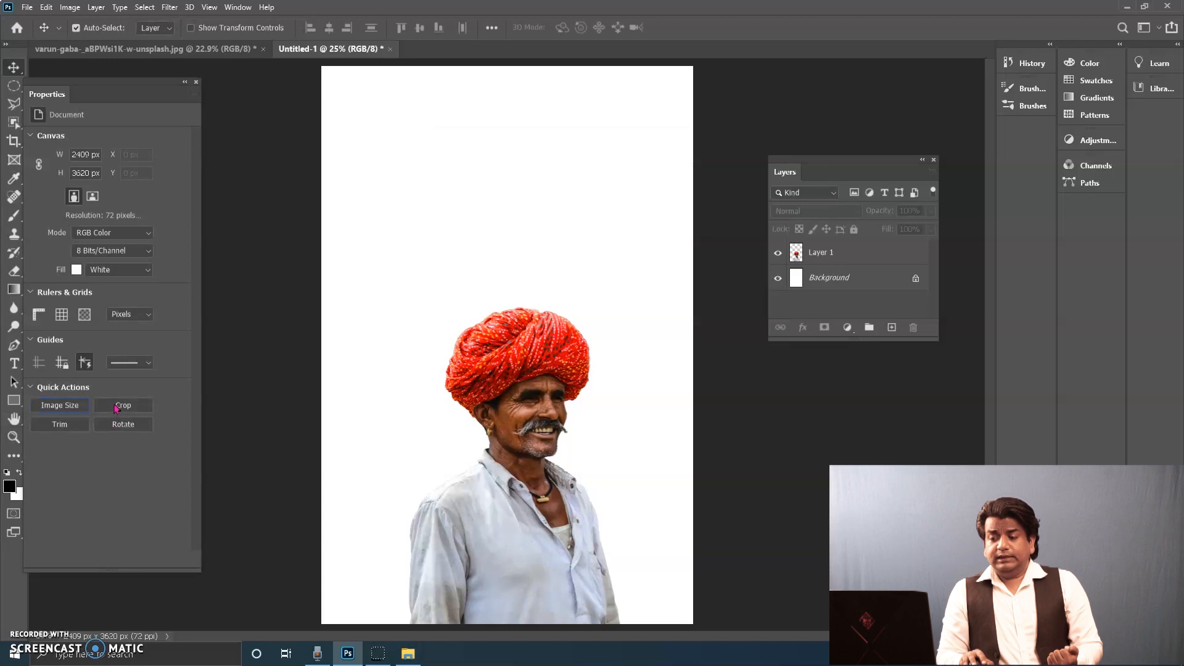
# Crop the canvas to about 1449 × 2092 px around the man with the Crop quick action, and undo the crop.
pyautogui.click(117, 408)
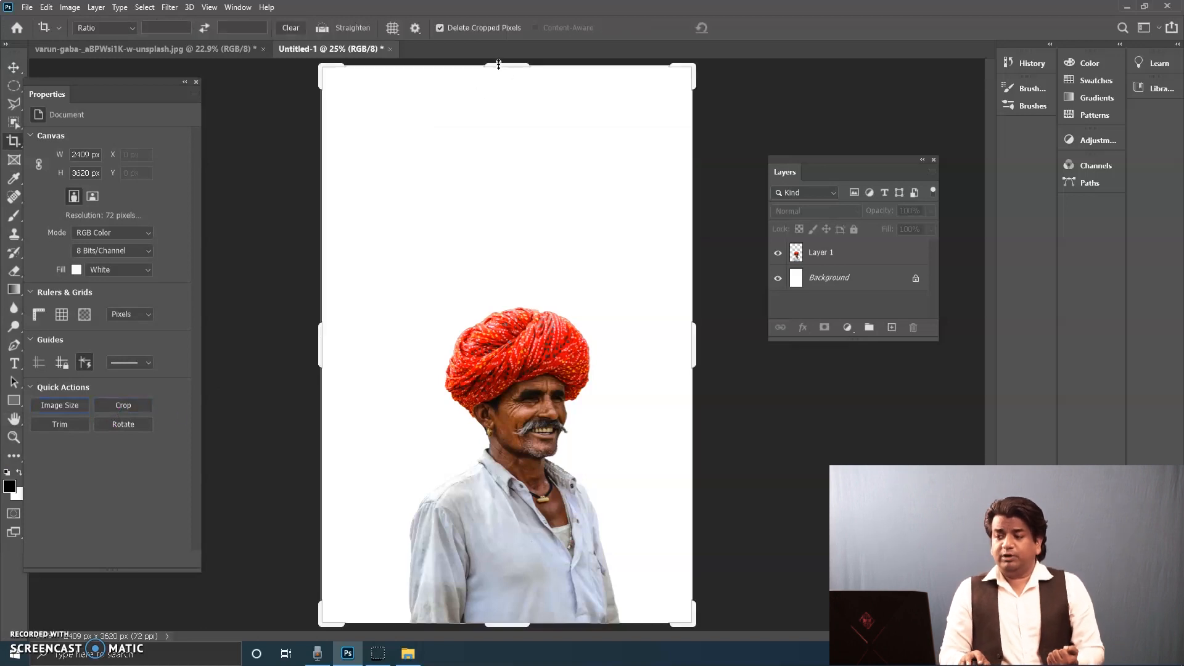
pyautogui.moveTo(498, 92); pyautogui.dragTo(516, 183)
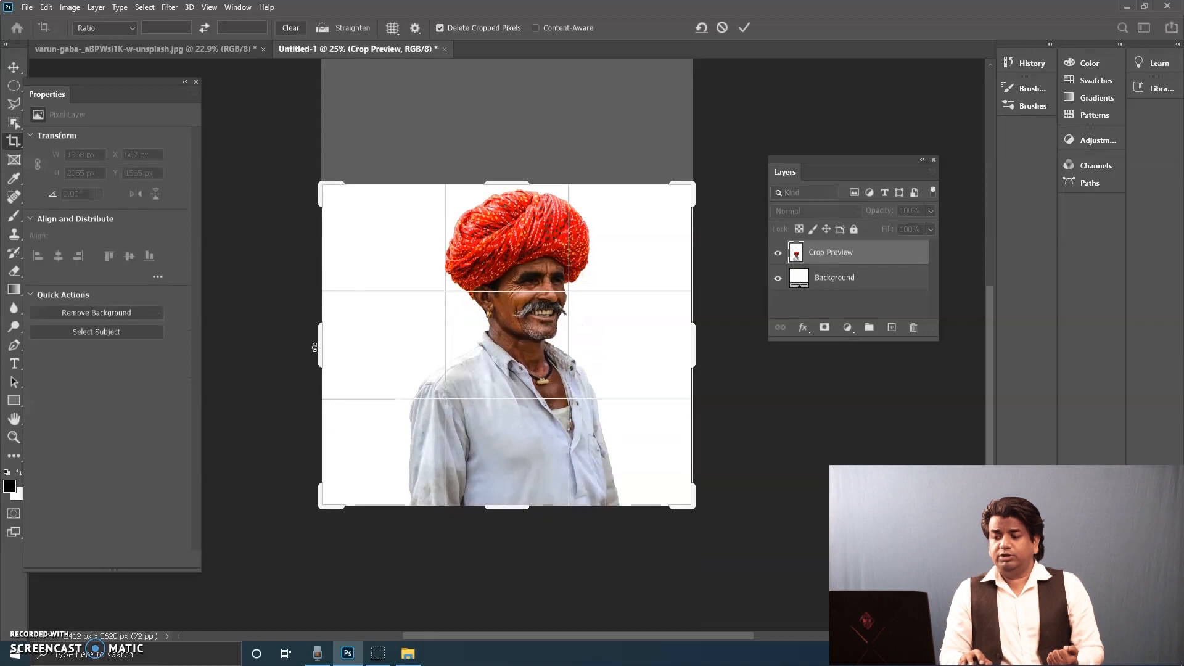
pyautogui.moveTo(316, 347); pyautogui.dragTo(363, 337)
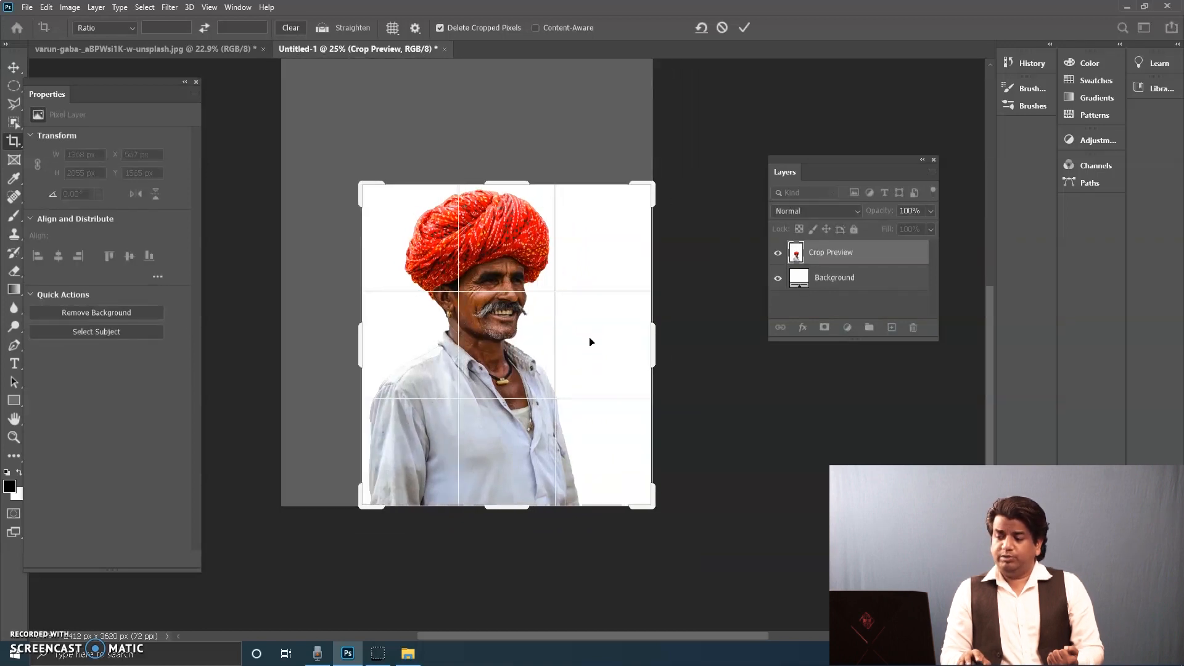
pyautogui.moveTo(648, 353); pyautogui.dragTo(615, 357)
pyautogui.press('Return')
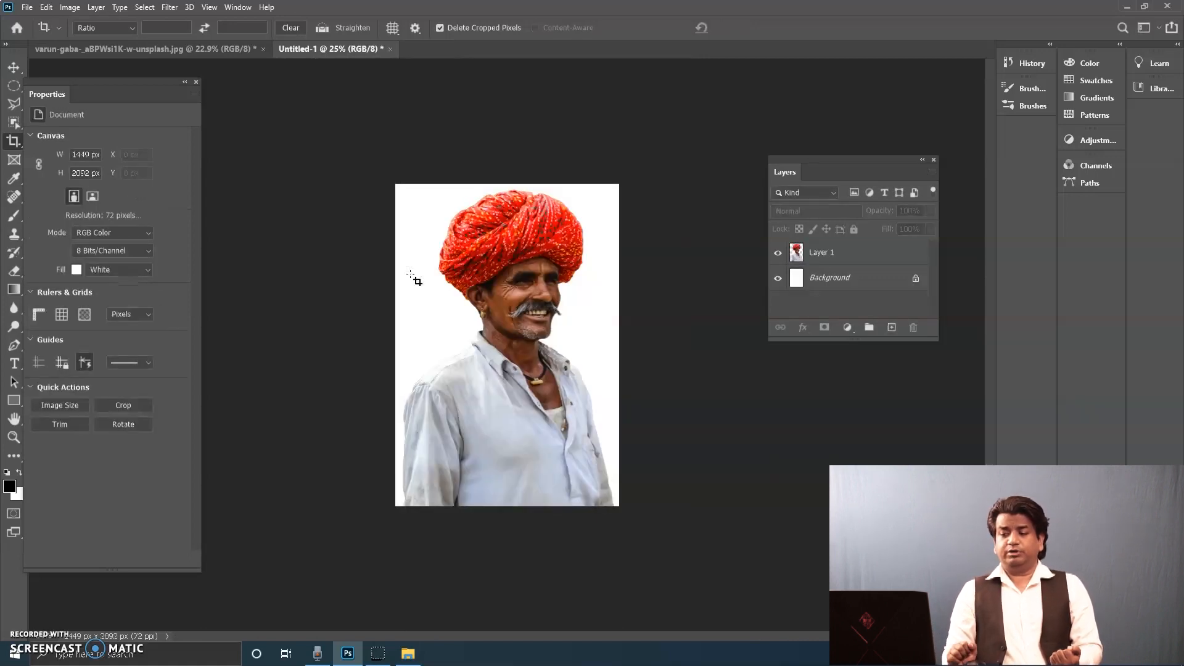
pyautogui.hotkey('ctrl', 'z')
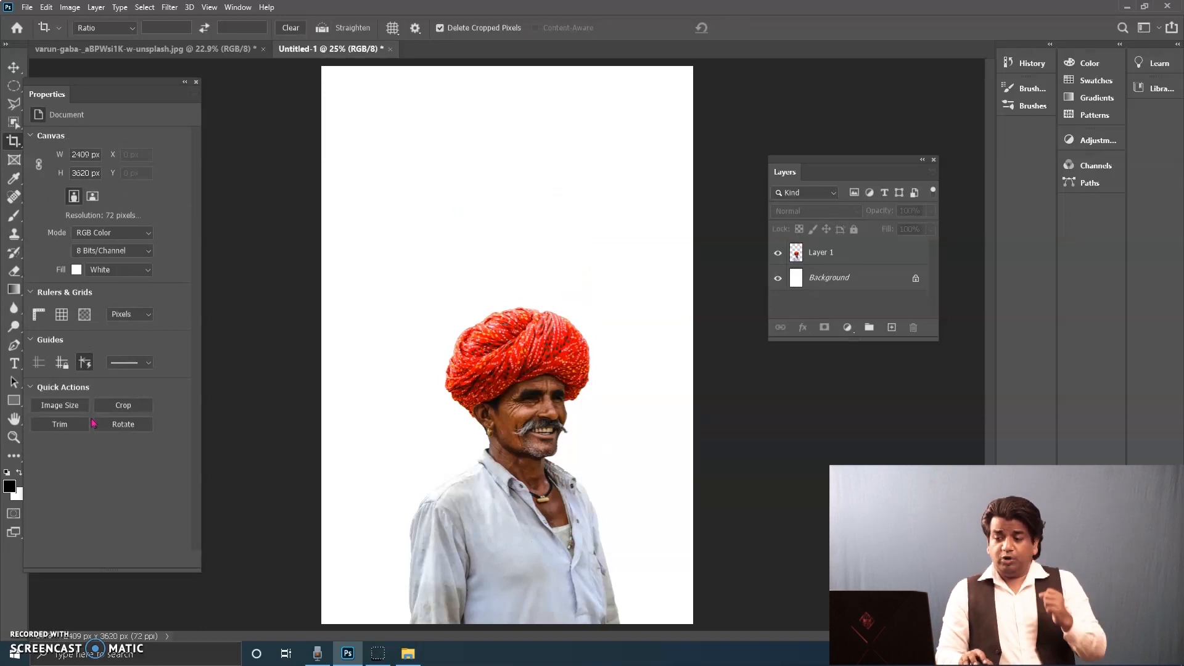
# Trim the canvas on all four sides based on the top left pixel color with the Trim quick action.
pyautogui.click(59, 425)
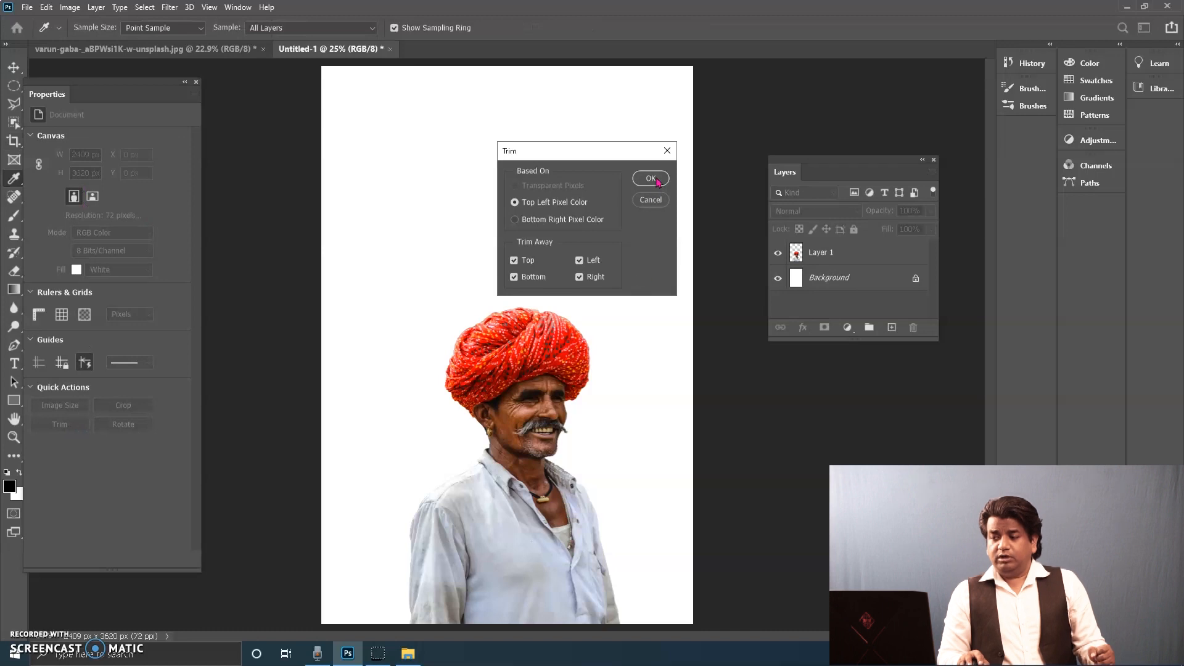
pyautogui.click(657, 179)
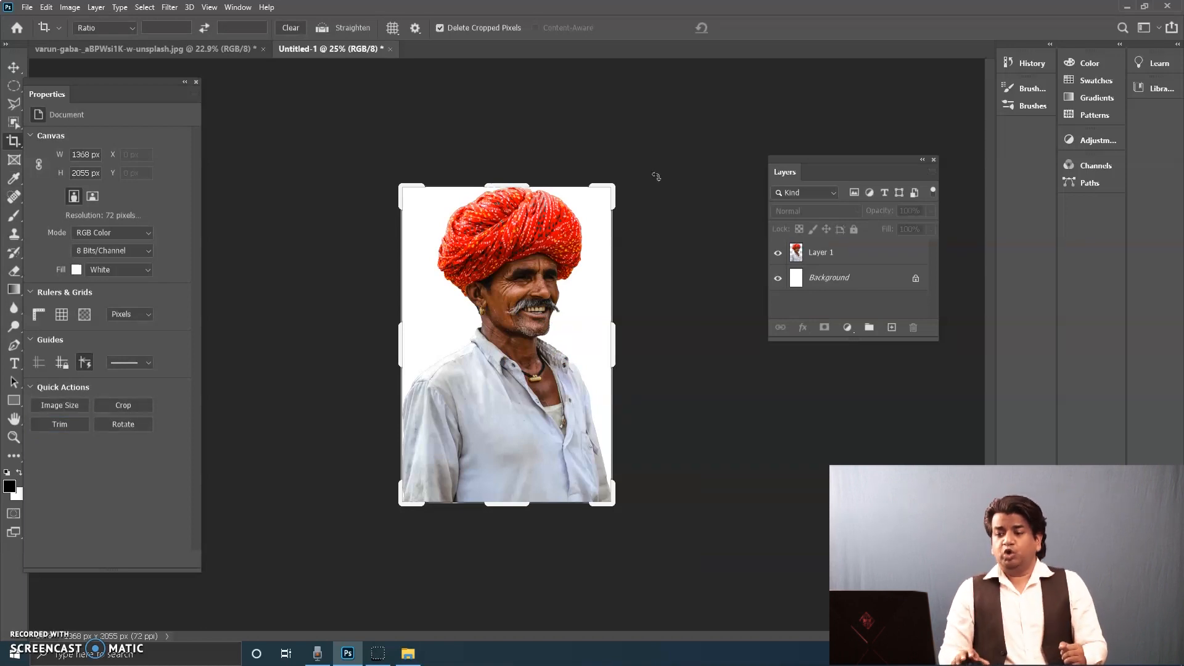
# Rotate the canvas 45° clockwise with the Rotate quick action, and undo the rotation.
pyautogui.click(134, 425)
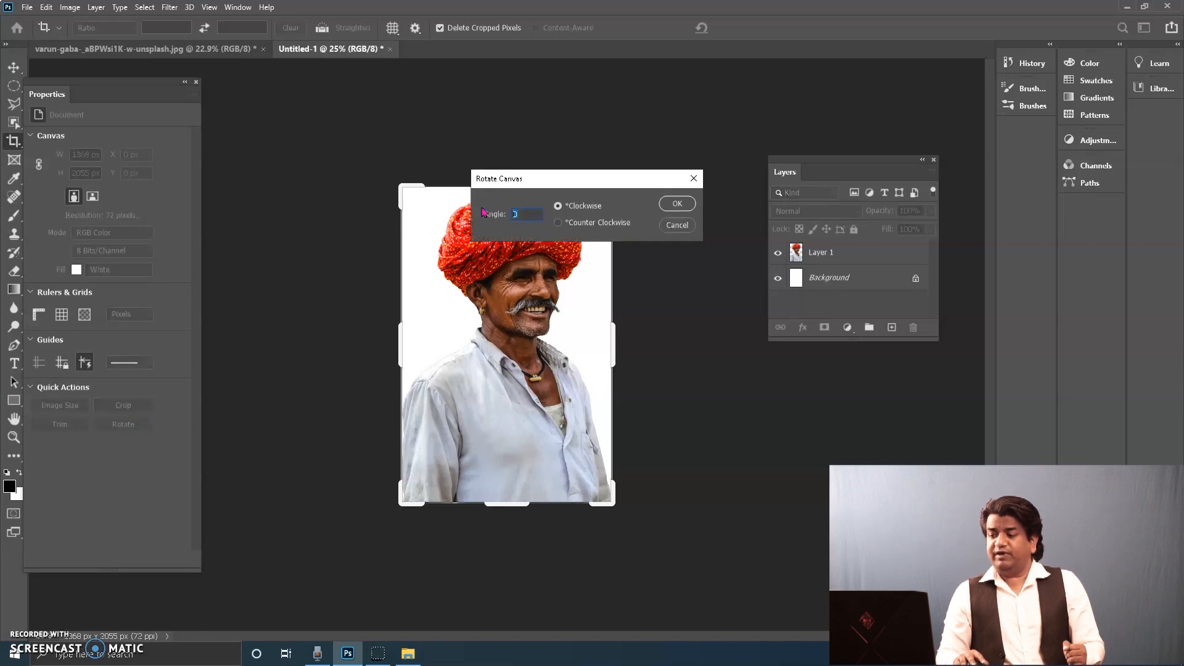
pyautogui.write('45')
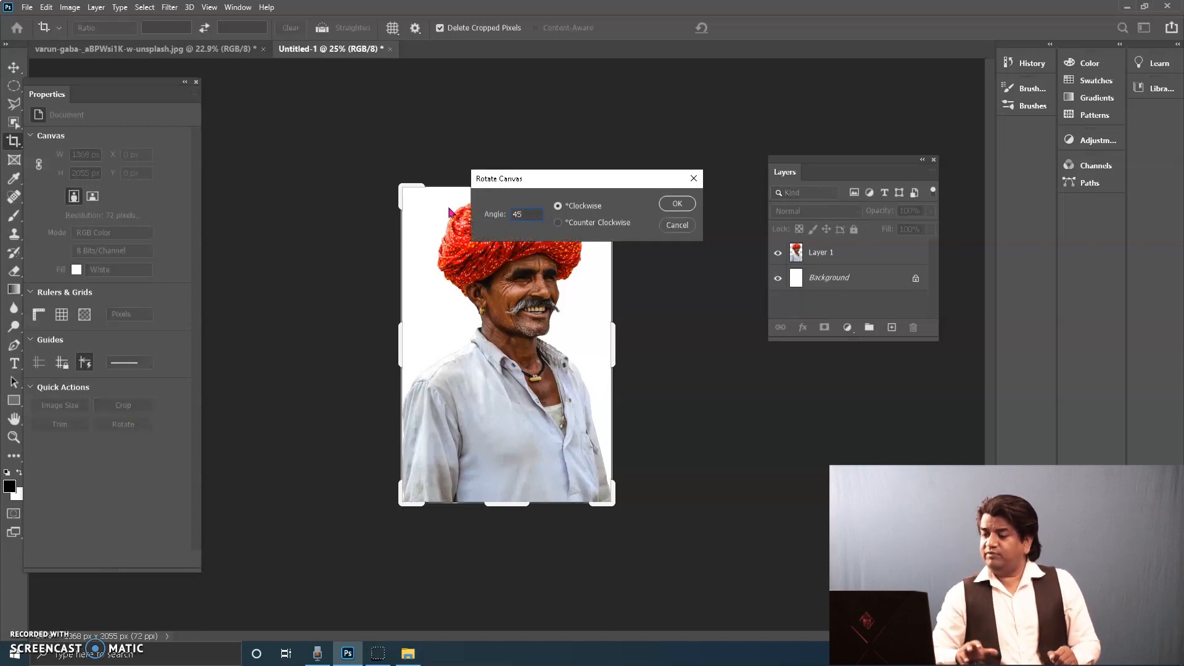
pyautogui.click(673, 205)
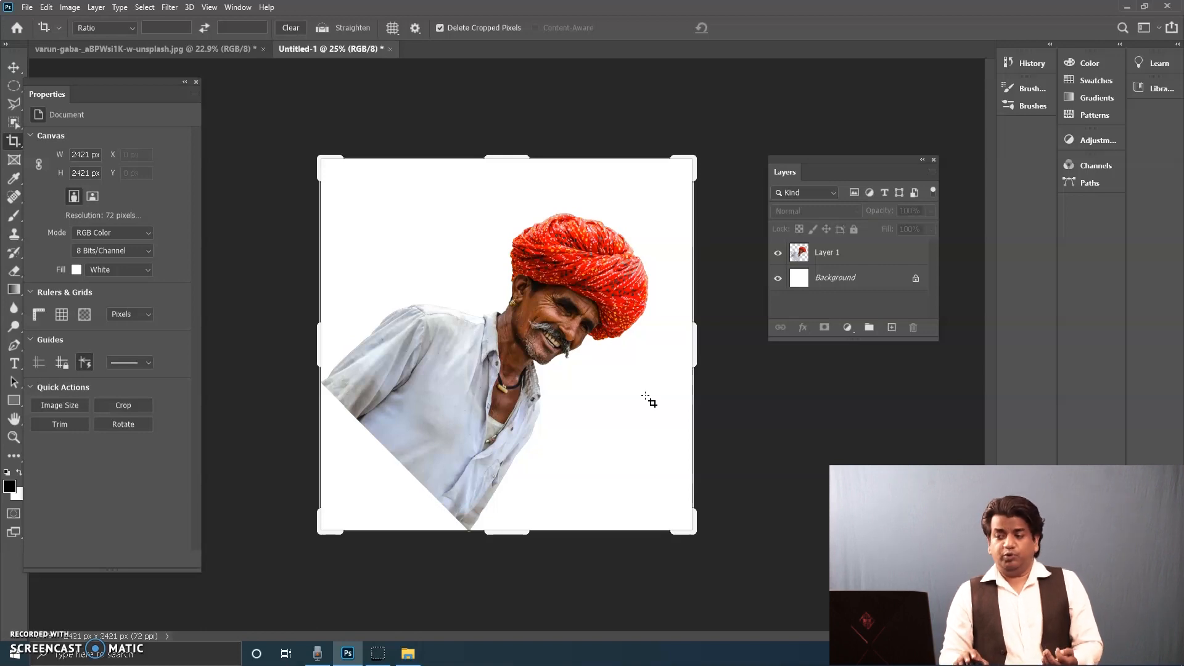
pyautogui.click(13, 67)
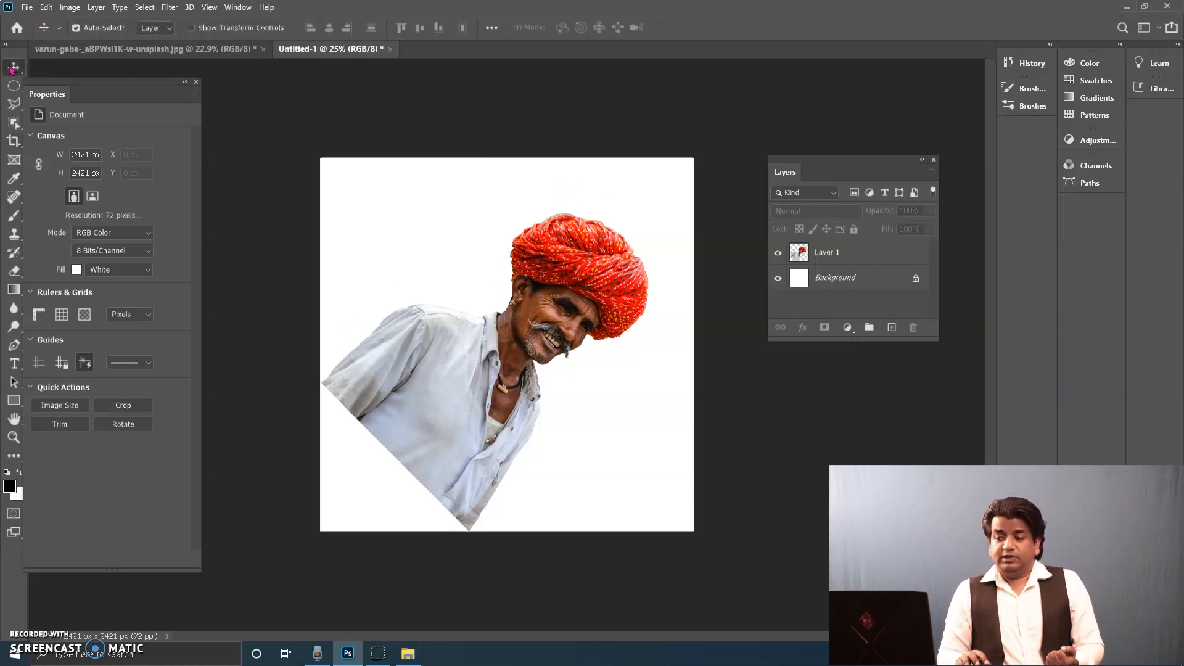
pyautogui.hotkey('ctrl', 'z')
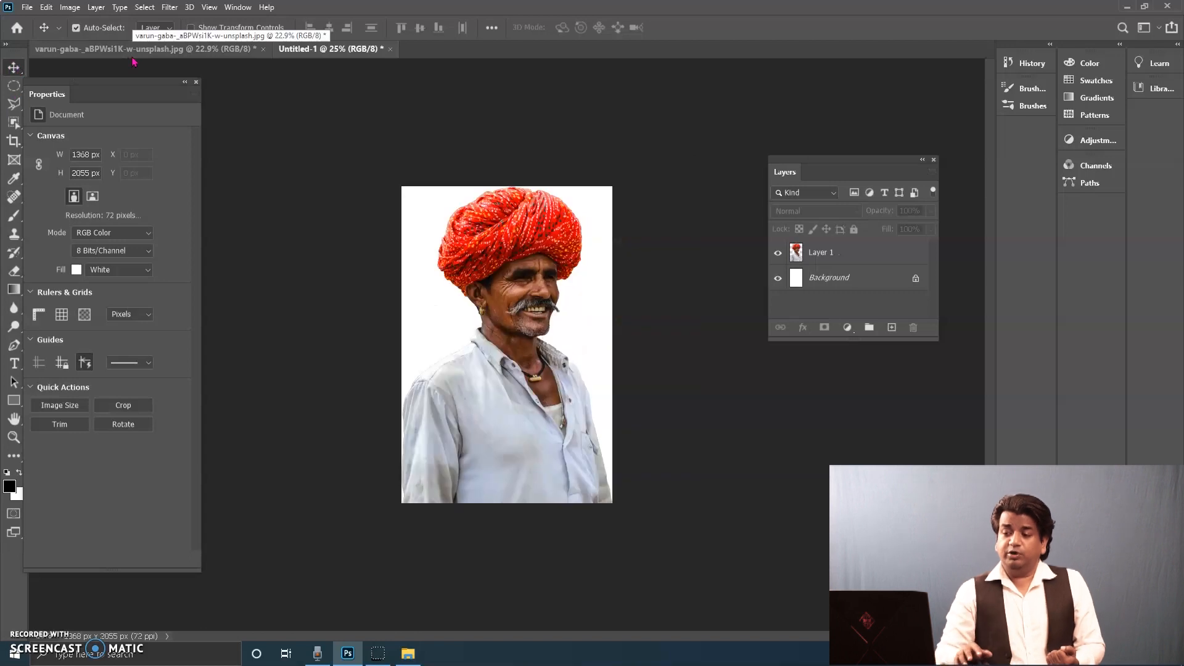
# Close the Properties panel and reposition the floating Layers panel beside the trimmed image.
pyautogui.moveTo(136, 83); pyautogui.dragTo(245, 121)
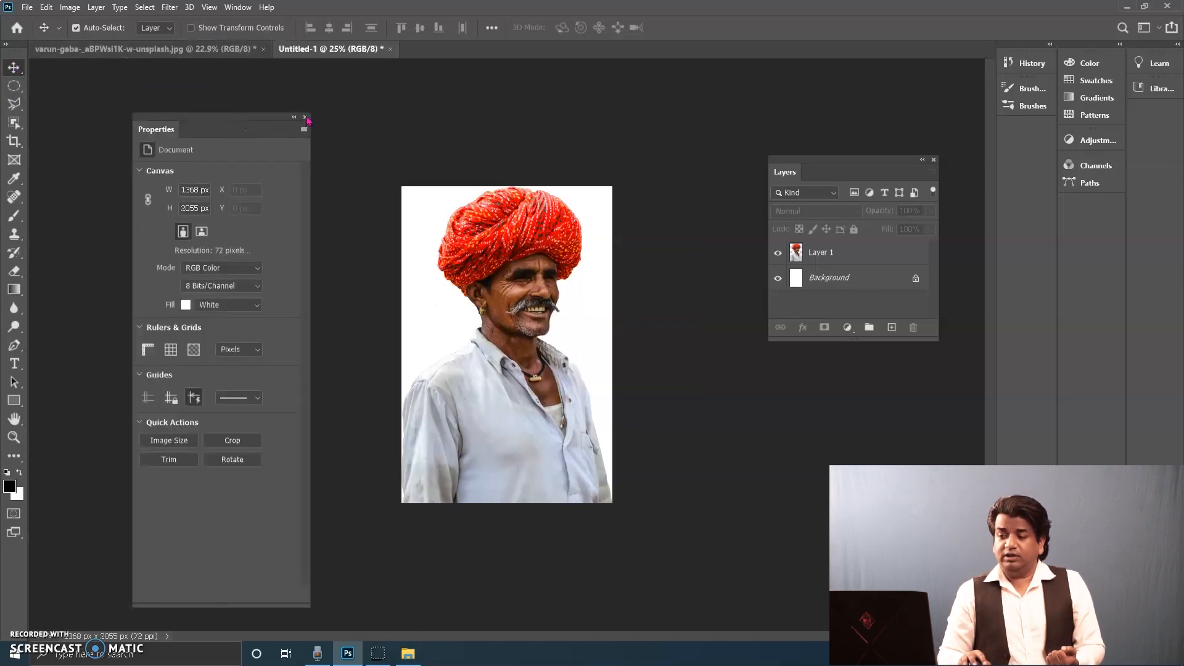
pyautogui.click(306, 118)
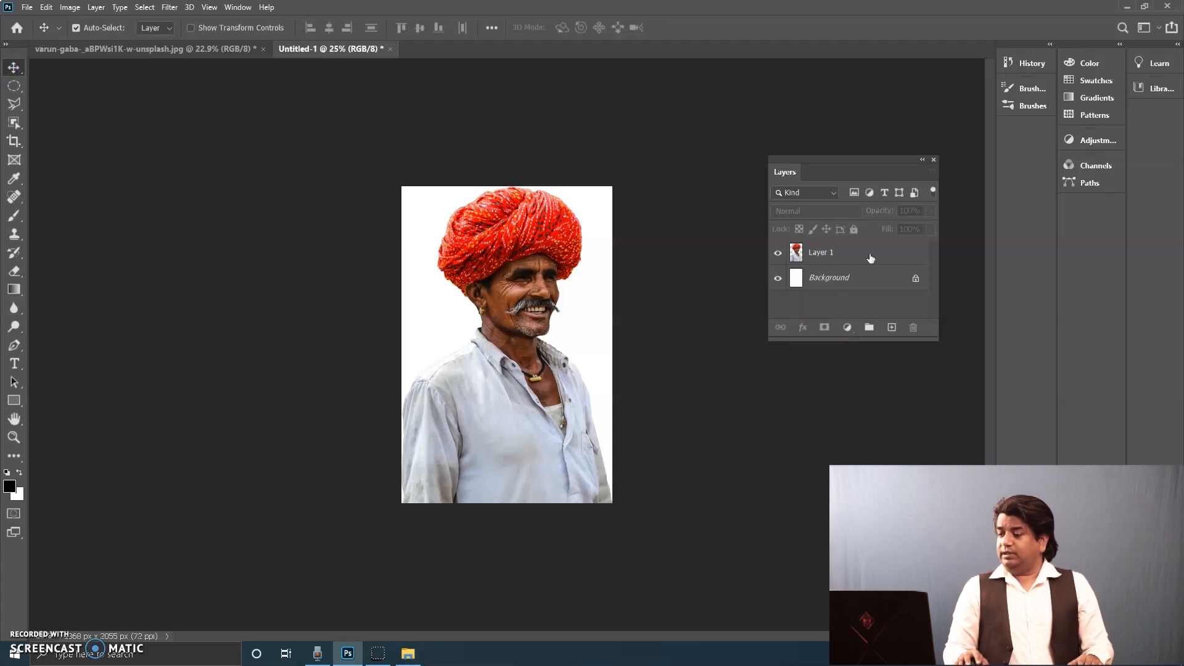
pyautogui.moveTo(869, 168); pyautogui.dragTo(842, 142)
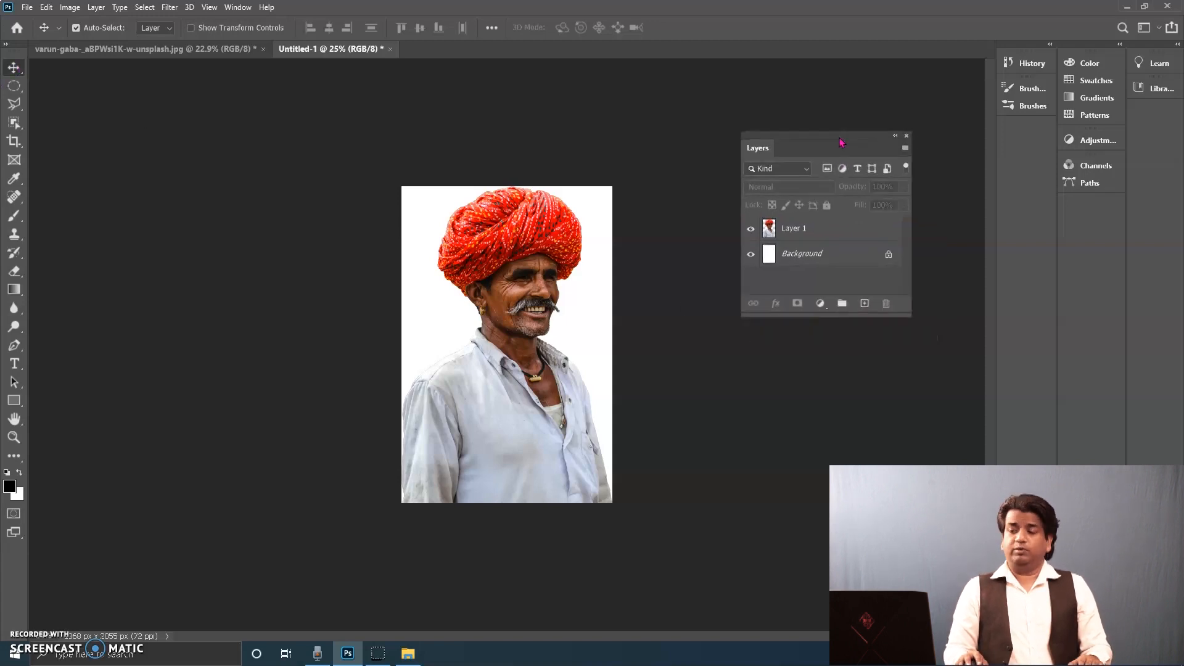